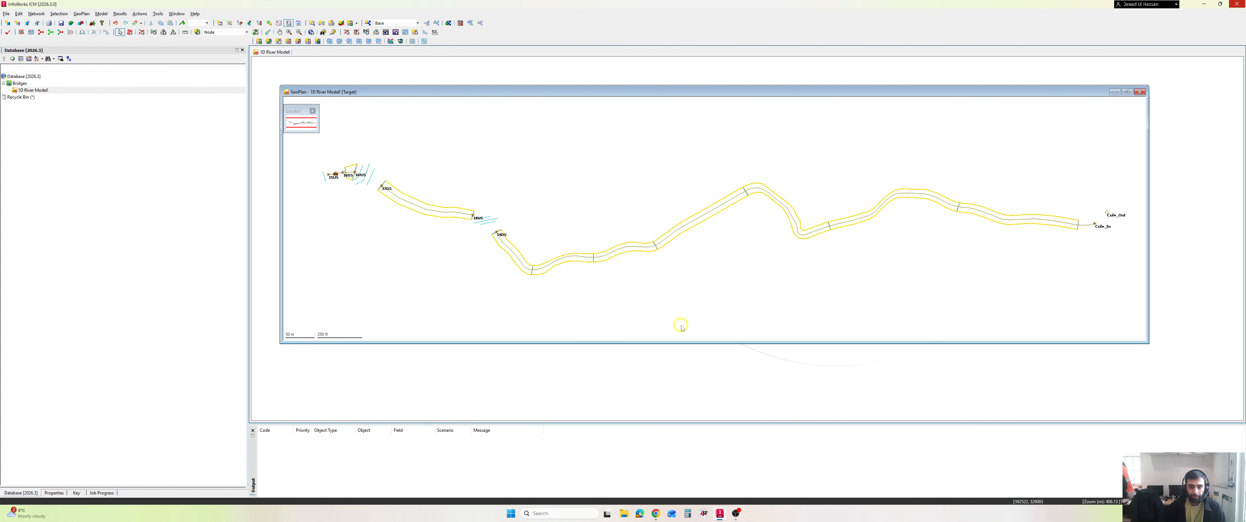
- Maximize the GeoPlan, enable automatic labels for the cross section line layer in its properties and themes, and save the settings to the network
{"action": "left_click", "coordinate": [1125, 91]}
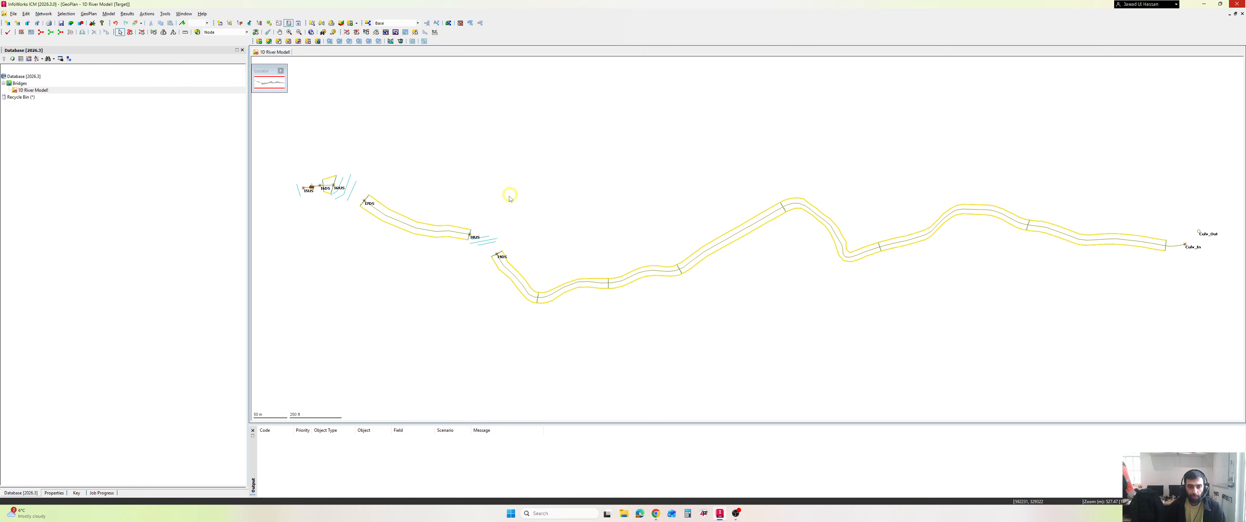
{"action": "right_click", "coordinate": [479, 172]}
{"action": "left_click", "coordinate": [513, 272]}
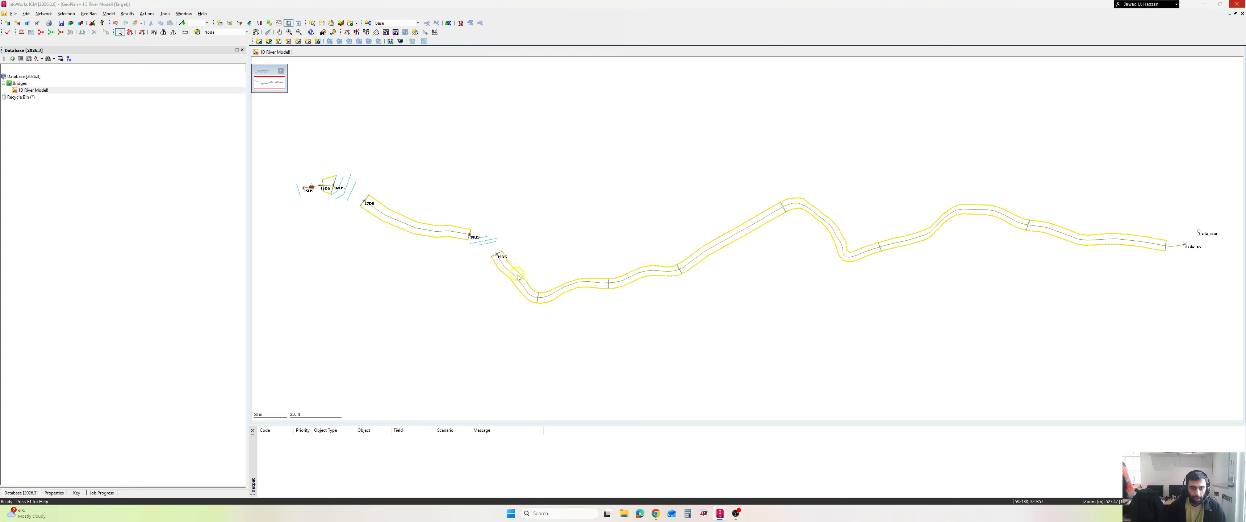
{"action": "scroll", "coordinate": [419, 270], "scroll_direction": "down", "scroll_amount": 5}
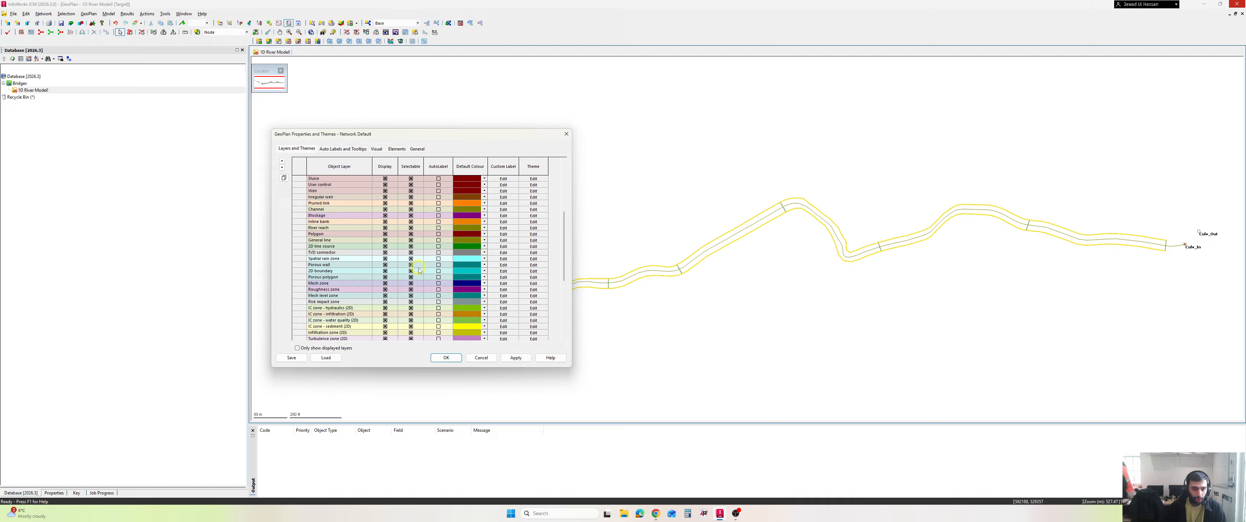
{"action": "scroll", "coordinate": [418, 269], "scroll_direction": "down", "scroll_amount": 5}
{"action": "scroll", "coordinate": [419, 269], "scroll_direction": "down", "scroll_amount": 2}
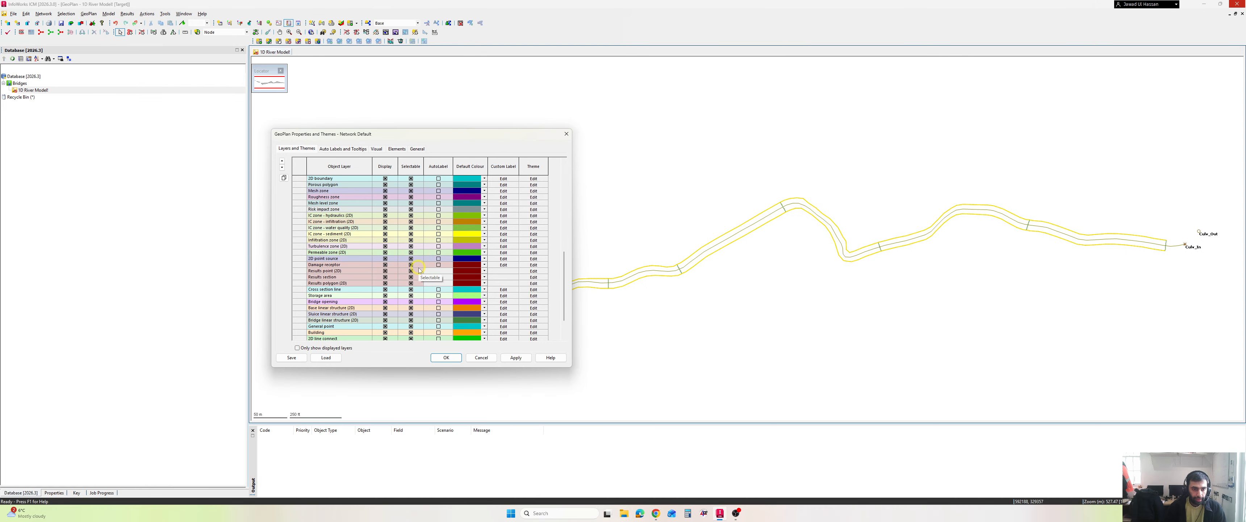
{"action": "left_click", "coordinate": [438, 290]}
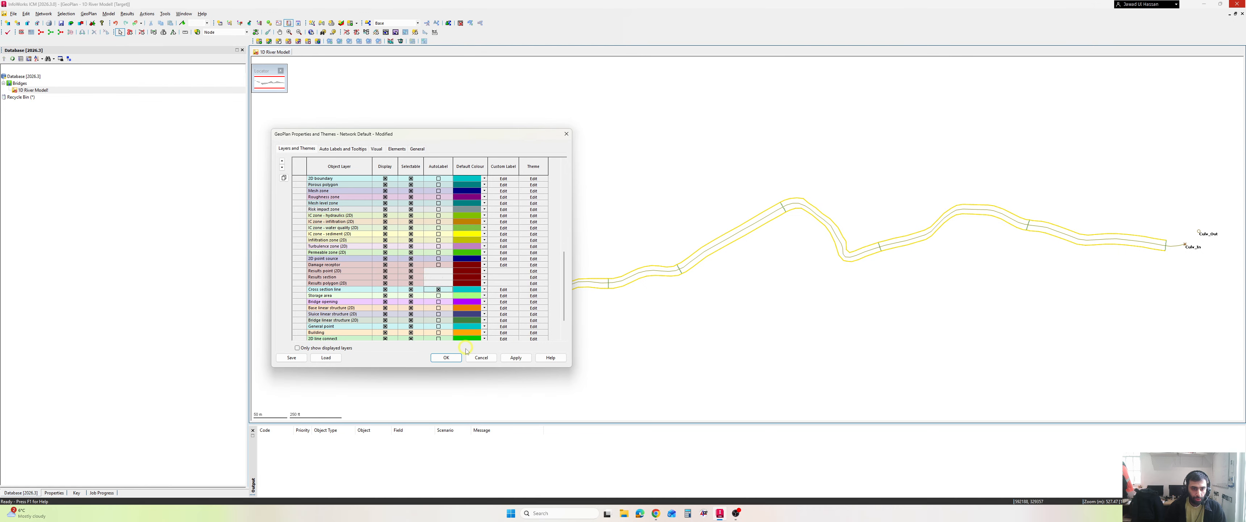
{"action": "left_click", "coordinate": [446, 357]}
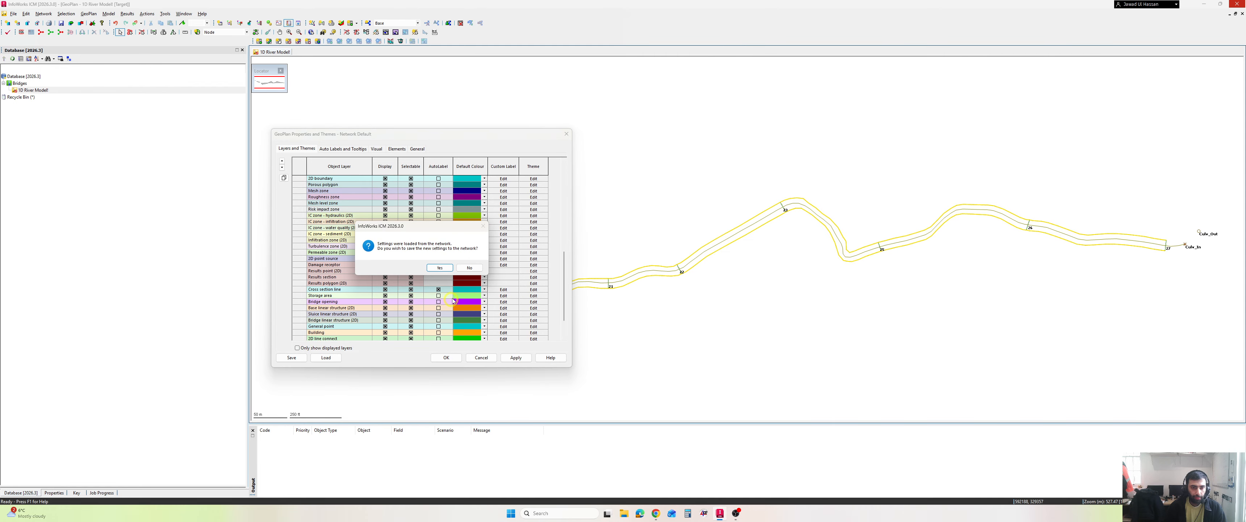
{"action": "left_click", "coordinate": [439, 267]}
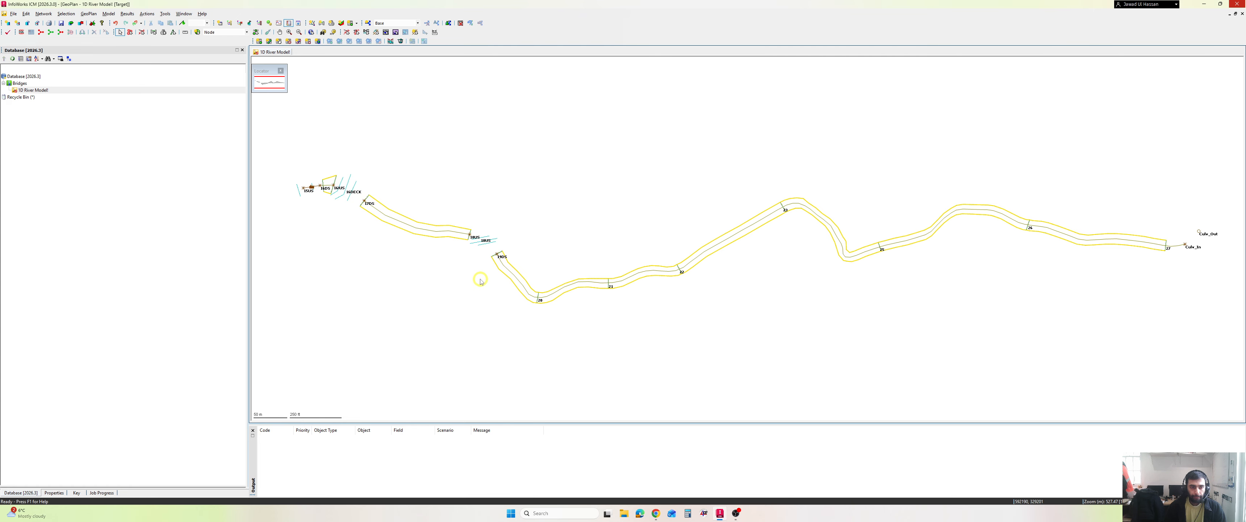
- Find the 16DECK object in the 1D River Model network and centre the GeoPlan on it
{"action": "left_click_drag", "start_coordinate": [439, 250], "coordinate": [307, 249]}
{"action": "left_click", "coordinate": [323, 32]}
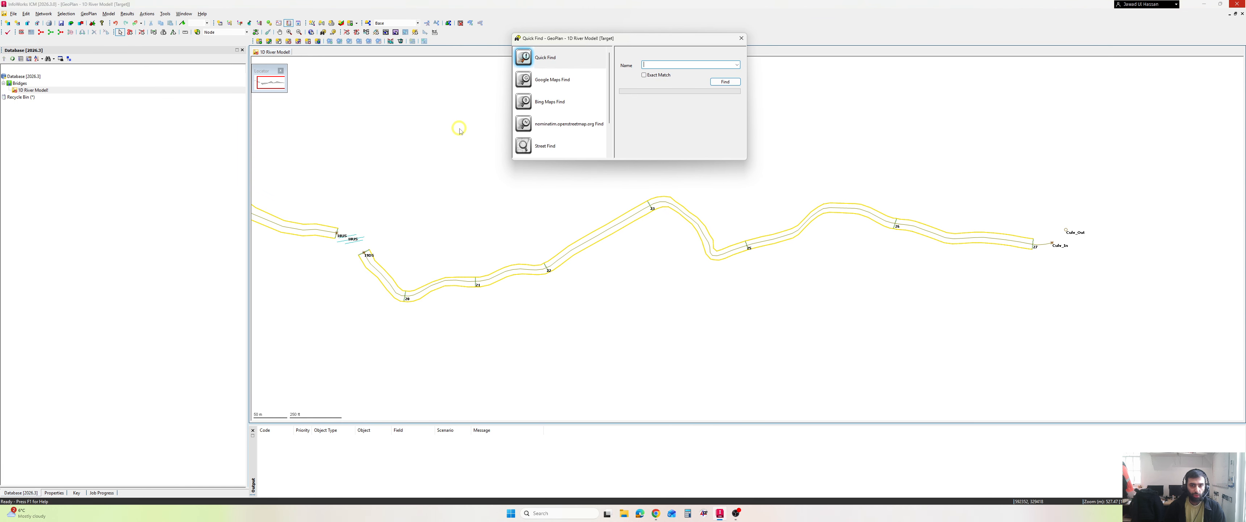
{"action": "type", "text": "16"}
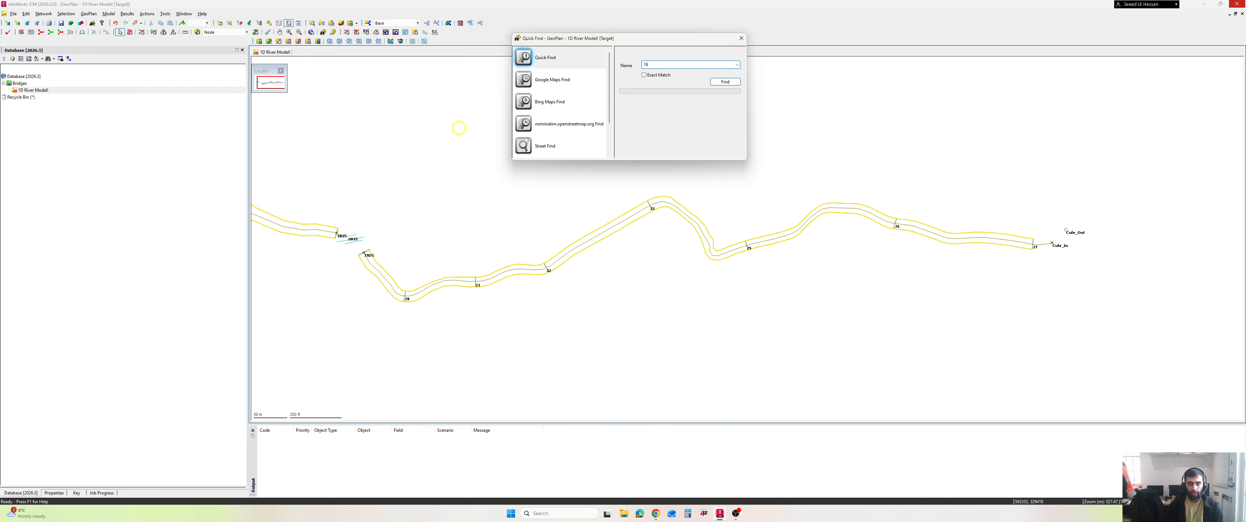
{"action": "type", "text": "DECK"}
{"action": "key", "text": "Return"}
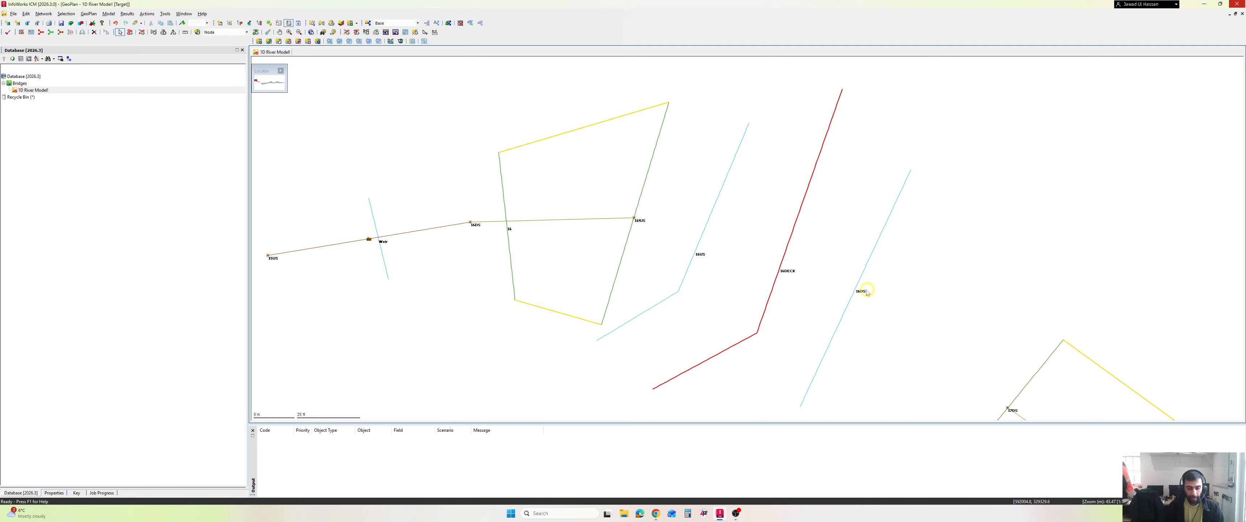
- Start annotating the screen and handwrite "5 sections" over the river reach upstream of the bridge
{"action": "key", "text": "ctrl+2"}
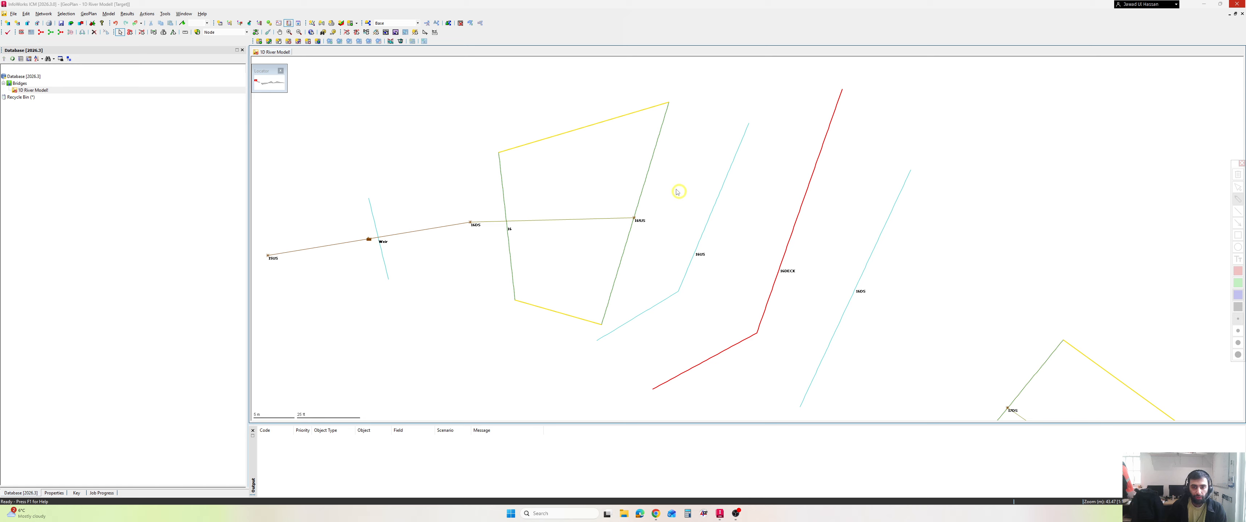
{"action": "left_click_drag", "start_coordinate": [520, 112], "coordinate": [544, 90]}
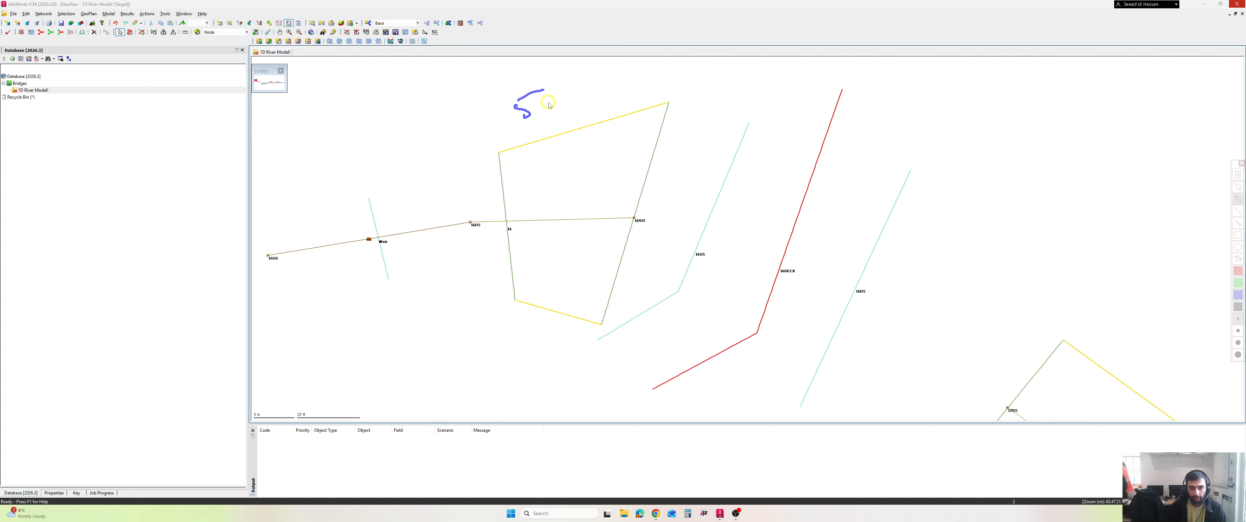
{"action": "left_click", "coordinate": [1237, 177]}
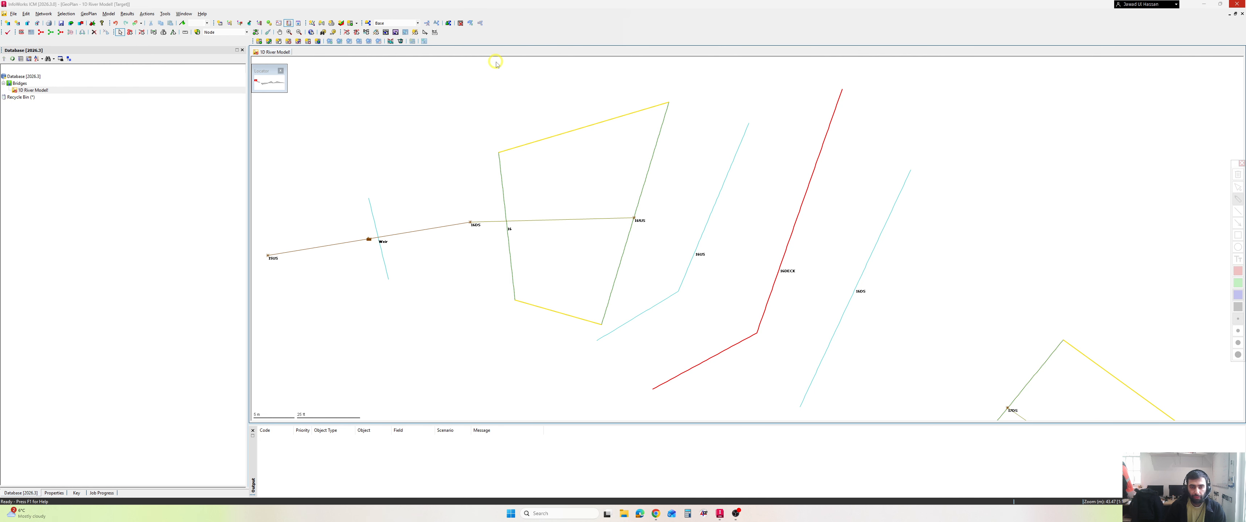
{"action": "mouse_move", "coordinate": [463, 125]}
{"action": "left_mouse_down"}
{"action": "mouse_move", "coordinate": [516, 138]}
{"action": "mouse_move", "coordinate": [594, 113]}
{"action": "left_mouse_up"}
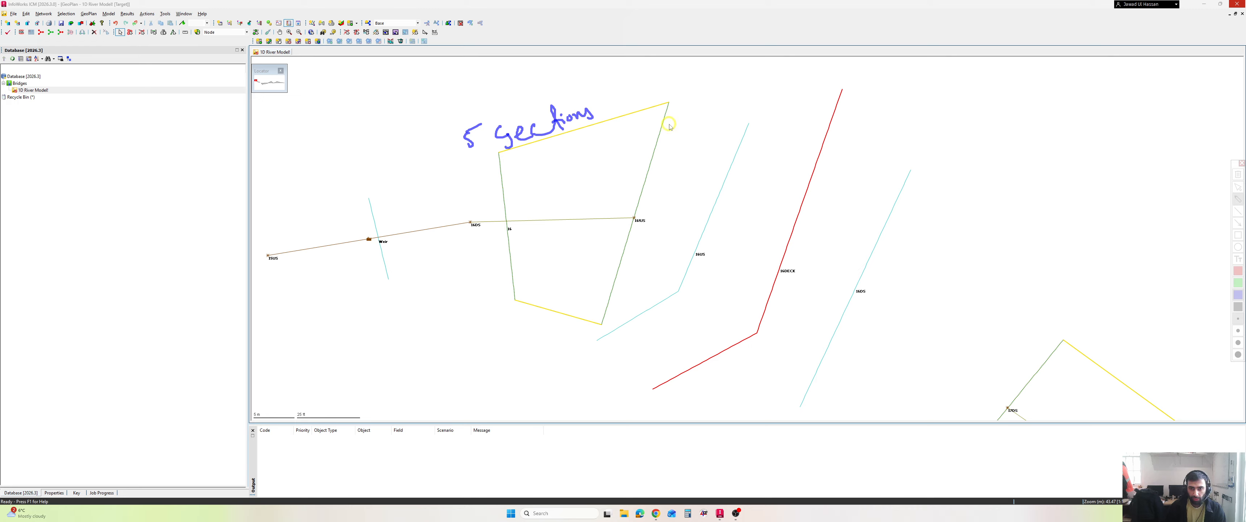
- Annotate dashed lines along the reach-end sections on both sides of the bridge and outline the bridge footprint around the deck line
{"action": "left_click_drag", "start_coordinate": [672, 119], "coordinate": [626, 269]}
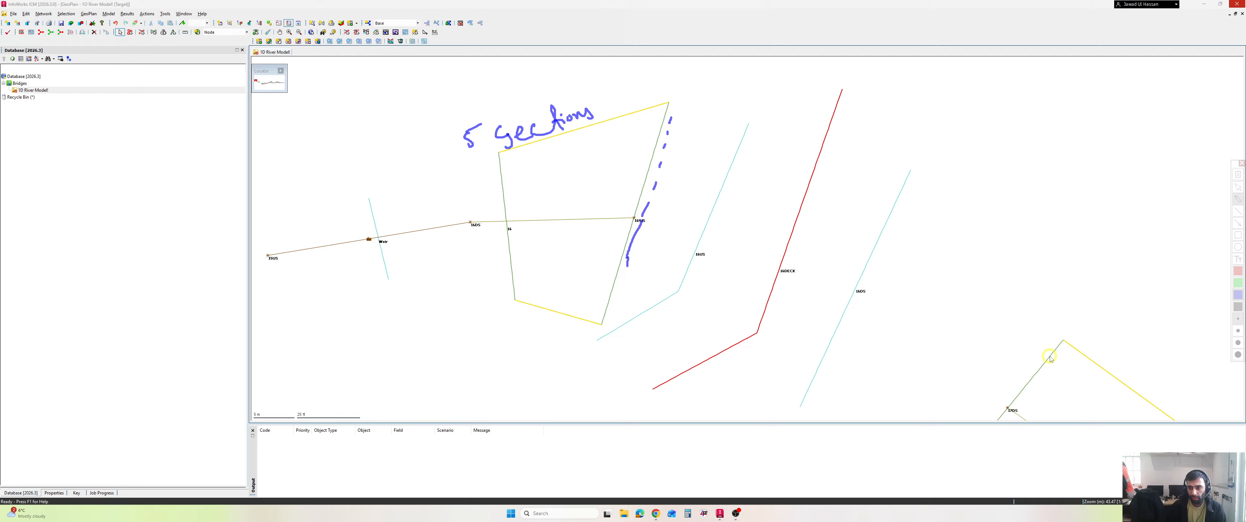
{"action": "left_click_drag", "start_coordinate": [1054, 334], "coordinate": [982, 415]}
{"action": "left_click_drag", "start_coordinate": [573, 356], "coordinate": [708, 417]}
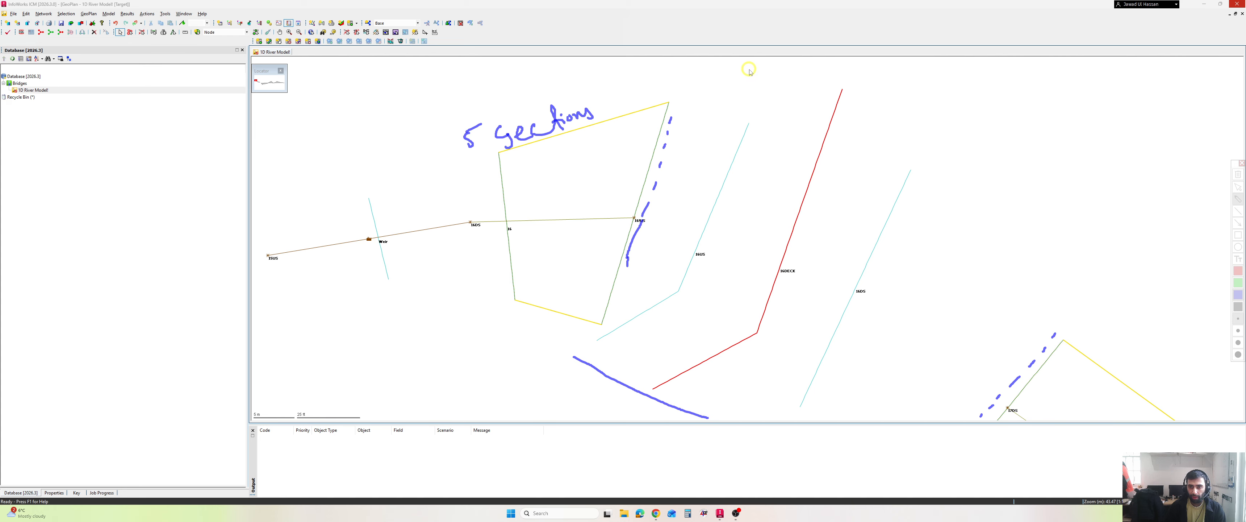
{"action": "left_click_drag", "start_coordinate": [749, 69], "coordinate": [948, 138]}
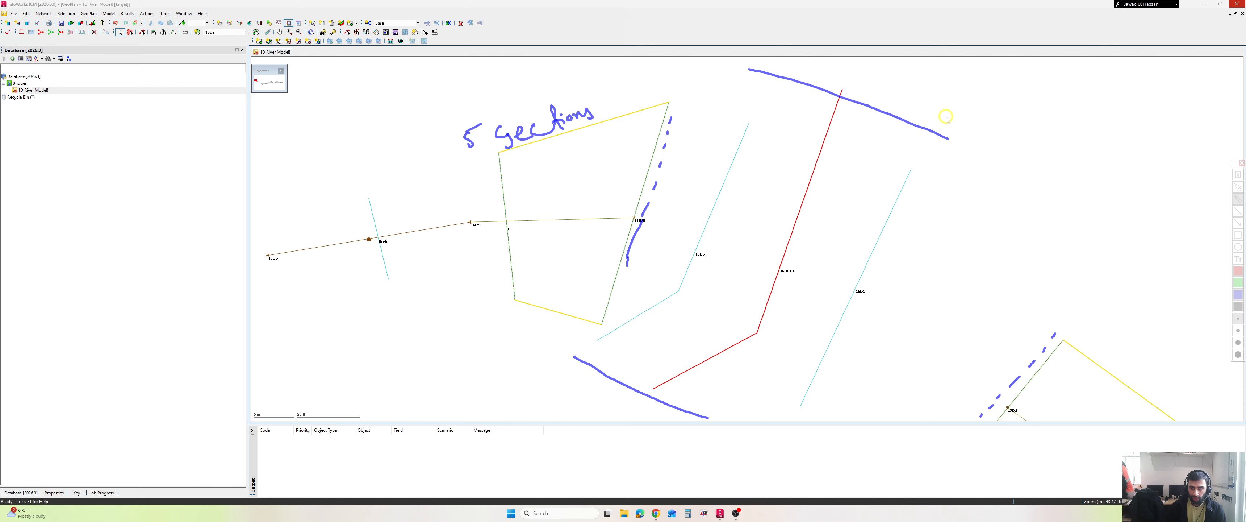
{"action": "left_click_drag", "start_coordinate": [945, 117], "coordinate": [739, 401]}
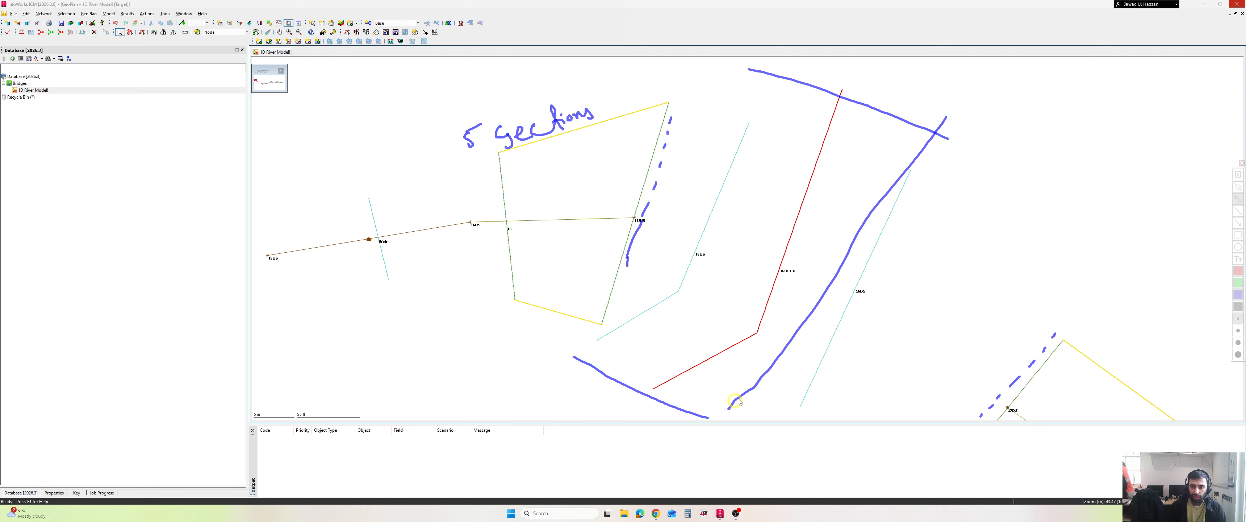
{"action": "mouse_move", "coordinate": [798, 66]}
{"action": "left_mouse_down"}
{"action": "mouse_move", "coordinate": [731, 153]}
{"action": "mouse_move", "coordinate": [652, 301]}
{"action": "mouse_move", "coordinate": [588, 374]}
{"action": "left_mouse_up"}
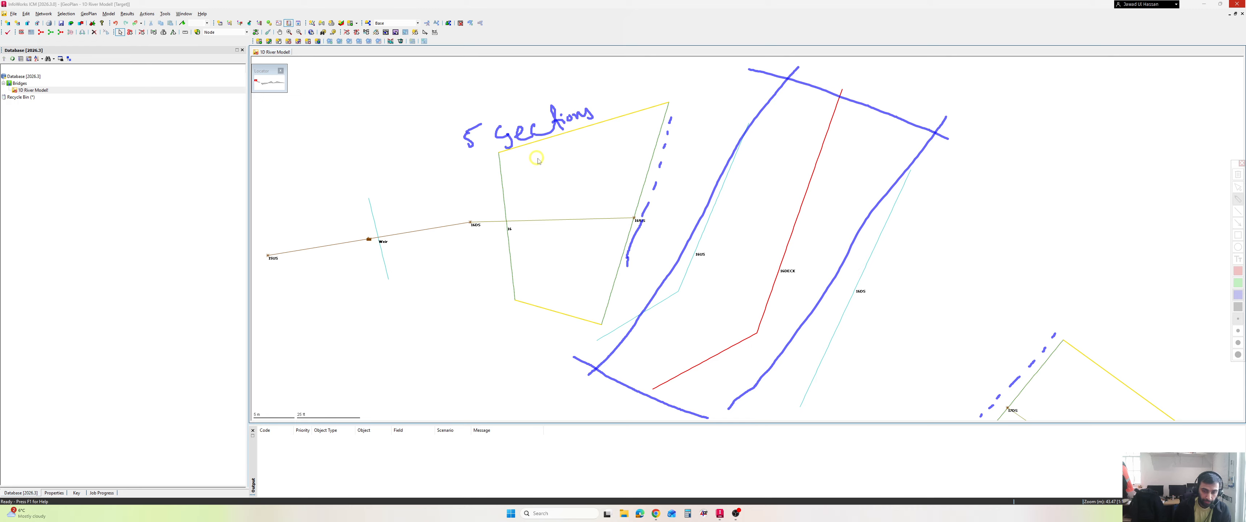
- Write "Contraction" upstream and "Expansion" downstream of the bridge, and circle the labels of the two sections bordering the deck
{"action": "mouse_move", "coordinate": [539, 156]}
{"action": "left_mouse_down"}
{"action": "mouse_move", "coordinate": [551, 177]}
{"action": "mouse_move", "coordinate": [571, 156]}
{"action": "mouse_move", "coordinate": [580, 172]}
{"action": "mouse_move", "coordinate": [624, 154]}
{"action": "mouse_move", "coordinate": [648, 170]}
{"action": "left_mouse_up"}
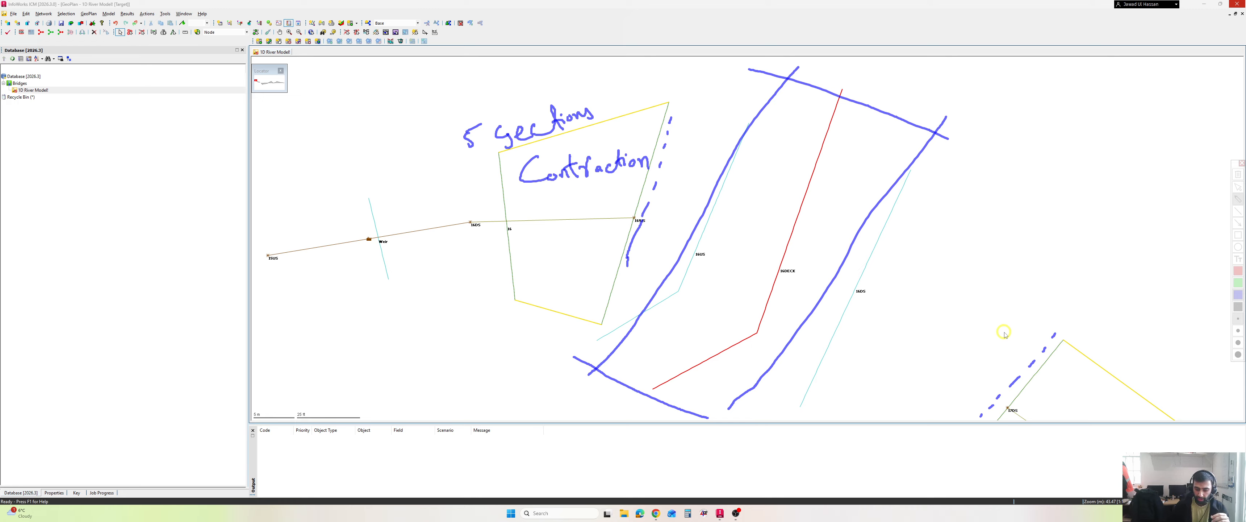
{"action": "mouse_move", "coordinate": [1017, 287]}
{"action": "left_mouse_down"}
{"action": "mouse_move", "coordinate": [1021, 304]}
{"action": "mouse_move", "coordinate": [1024, 278]}
{"action": "mouse_move", "coordinate": [1057, 313]}
{"action": "mouse_move", "coordinate": [1102, 277]}
{"action": "mouse_move", "coordinate": [1132, 286]}
{"action": "left_mouse_up"}
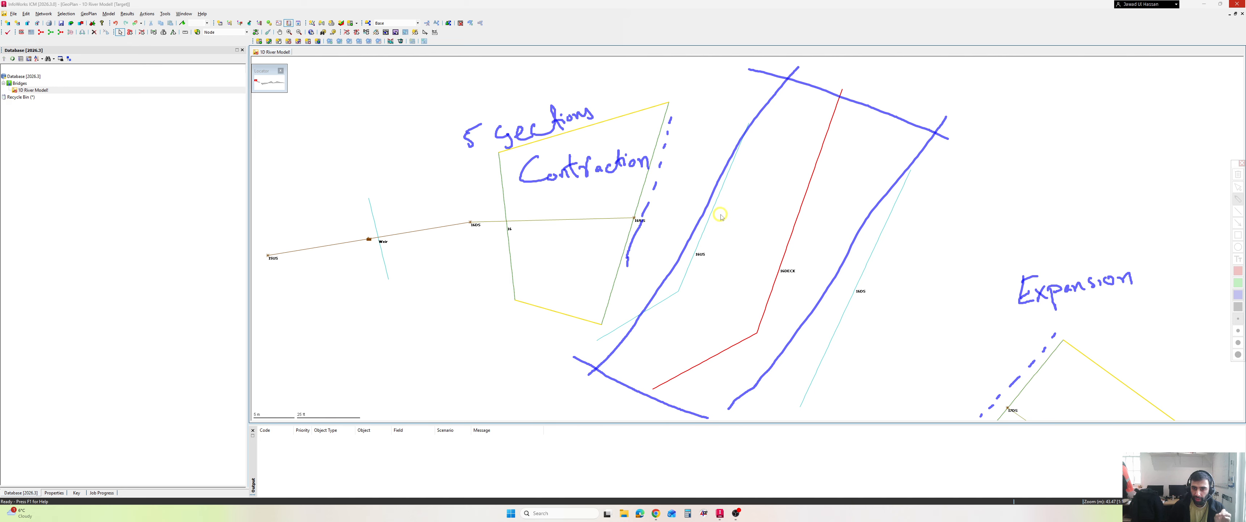
{"action": "mouse_move", "coordinate": [707, 235]}
{"action": "left_mouse_down"}
{"action": "mouse_move", "coordinate": [699, 265]}
{"action": "mouse_move", "coordinate": [706, 241]}
{"action": "left_mouse_up"}
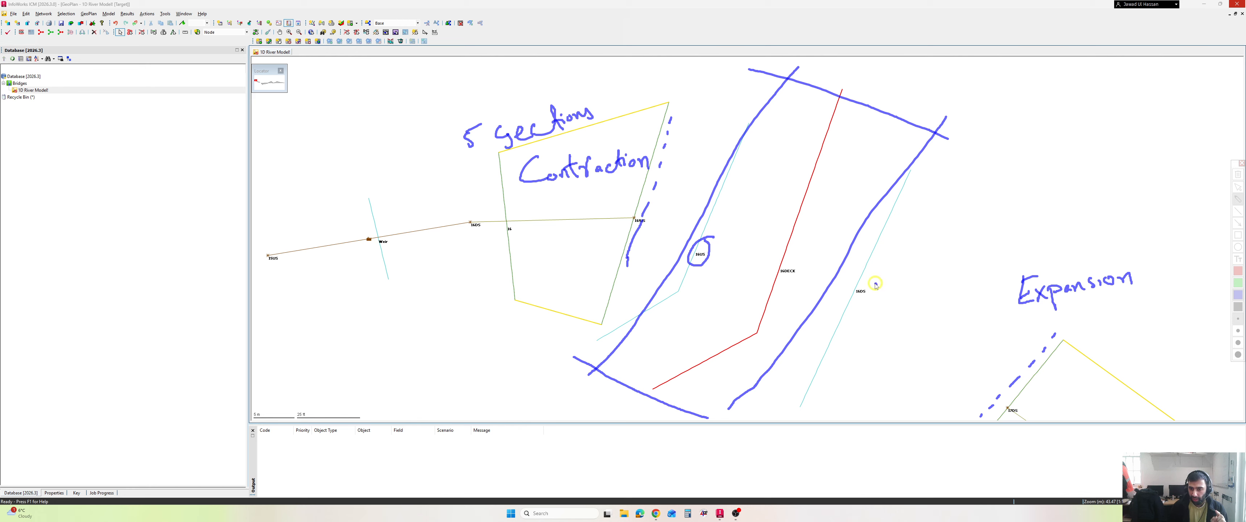
{"action": "mouse_move", "coordinate": [875, 284]}
{"action": "left_mouse_down"}
{"action": "mouse_move", "coordinate": [853, 305]}
{"action": "mouse_move", "coordinate": [874, 282]}
{"action": "left_mouse_up"}
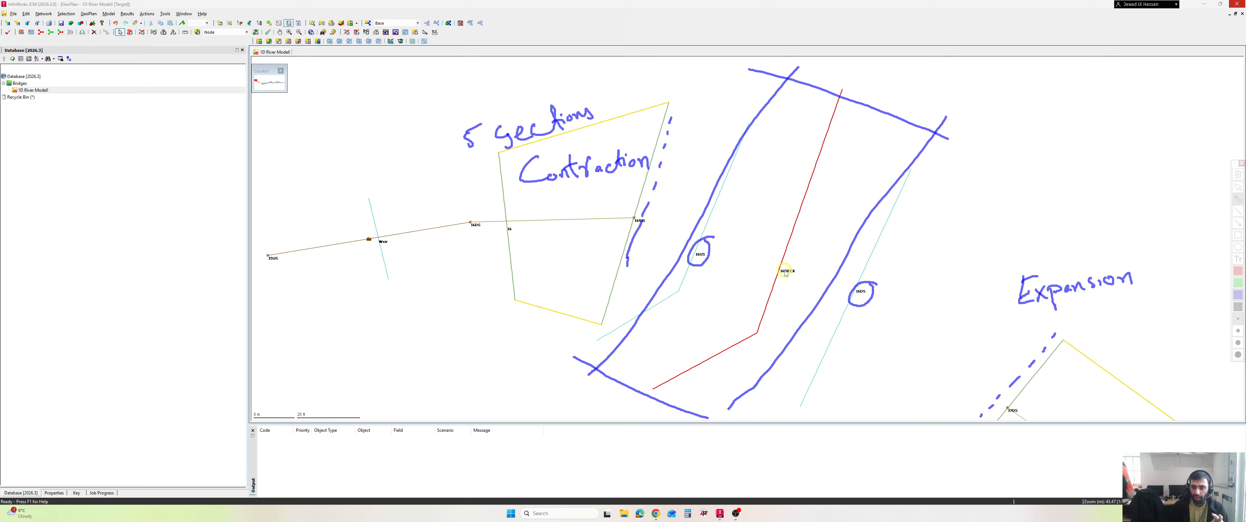
- Mark the bridge deck section with a dashed annotation along the full length of its line
{"action": "left_click_drag", "start_coordinate": [840, 125], "coordinate": [833, 140]}
{"action": "left_click_drag", "start_coordinate": [821, 174], "coordinate": [816, 187]}
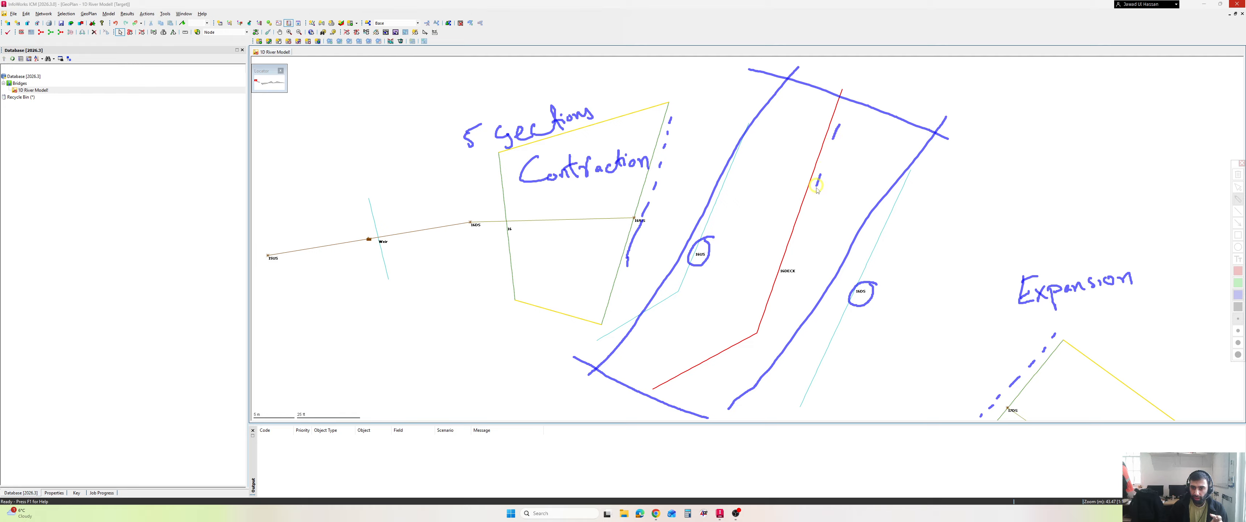
{"action": "left_click_drag", "start_coordinate": [805, 218], "coordinate": [797, 234]}
{"action": "mouse_move", "coordinate": [782, 280]}
{"action": "left_mouse_down"}
{"action": "mouse_move", "coordinate": [766, 324]}
{"action": "mouse_move", "coordinate": [703, 365]}
{"action": "left_mouse_up"}
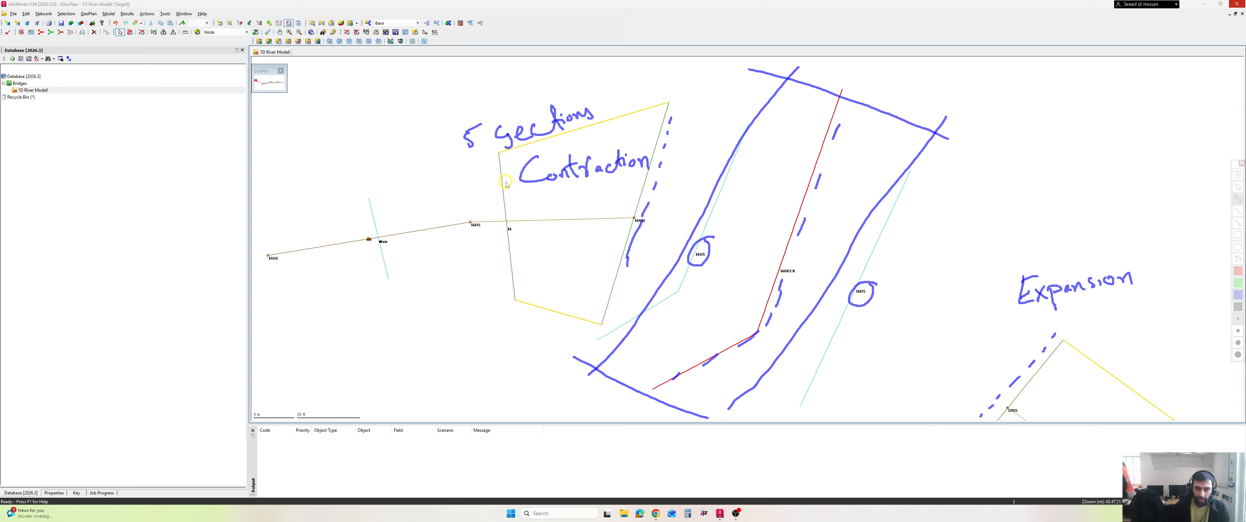
- Number the annotated sections: 1 contraction, 2 expansion, 3 upstream bridge section, 4 downstream bridge section, and a circled 5 for the deck
{"action": "left_click_drag", "start_coordinate": [502, 180], "coordinate": [509, 192]}
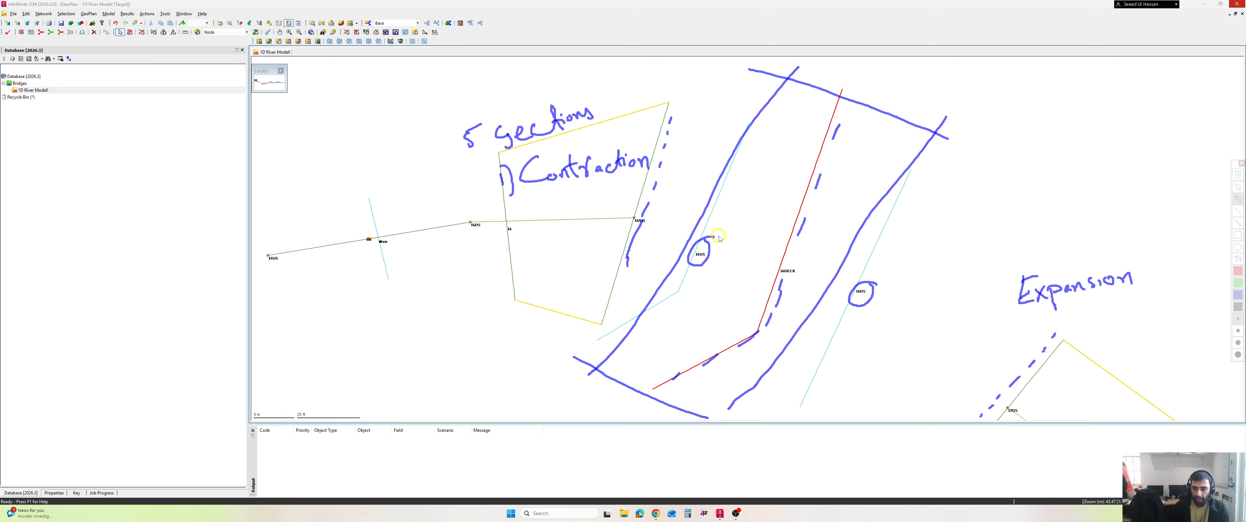
{"action": "left_click_drag", "start_coordinate": [991, 281], "coordinate": [1005, 312]}
{"action": "left_click_drag", "start_coordinate": [715, 215], "coordinate": [724, 218]}
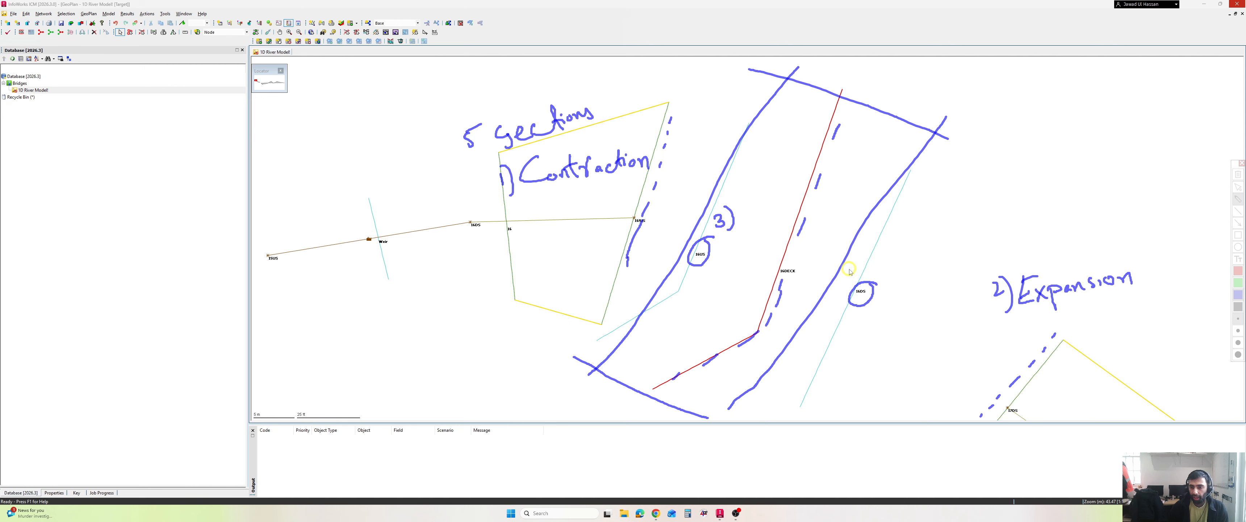
{"action": "left_click_drag", "start_coordinate": [881, 269], "coordinate": [892, 289]}
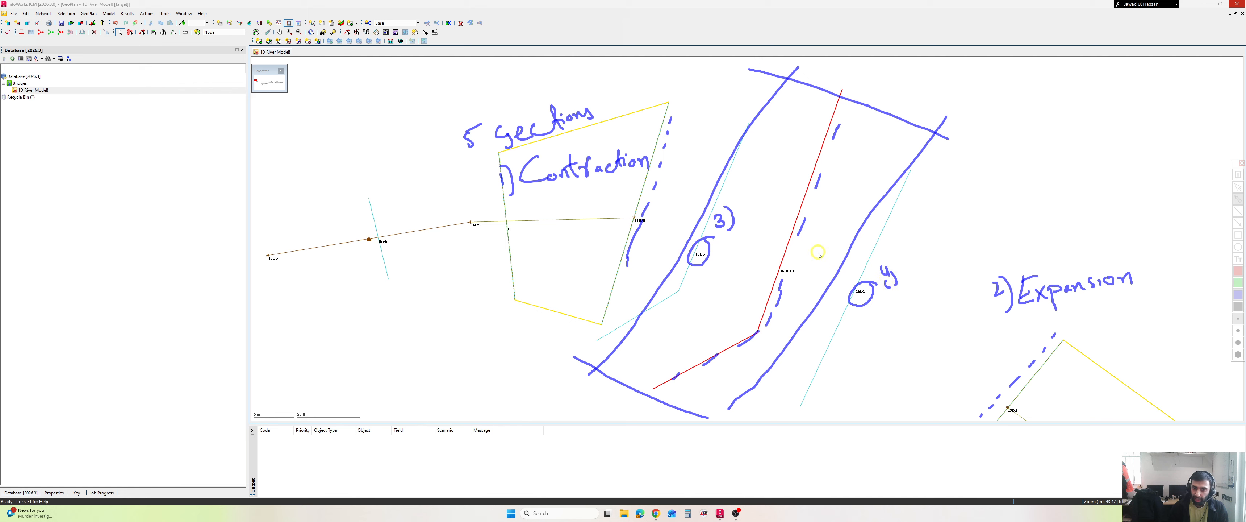
{"action": "mouse_move", "coordinate": [806, 252]}
{"action": "left_mouse_down"}
{"action": "mouse_move", "coordinate": [822, 259]}
{"action": "mouse_move", "coordinate": [810, 236]}
{"action": "left_mouse_up"}
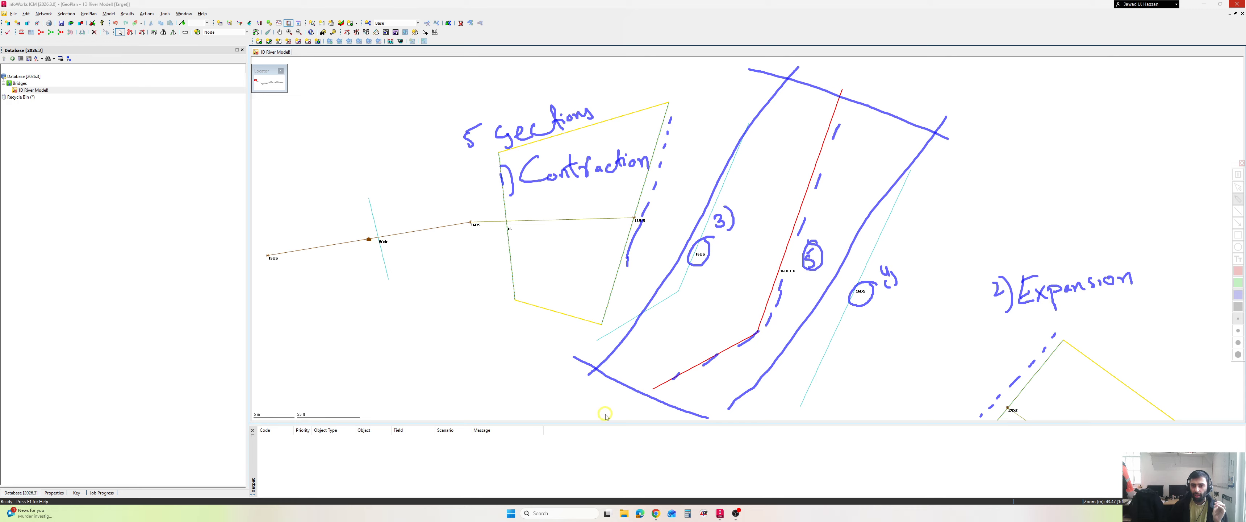
- Sketch short dashes and small figures along the bridge outline, and clear all screen annotations
{"action": "left_click_drag", "start_coordinate": [584, 379], "coordinate": [562, 396]}
{"action": "left_click_drag", "start_coordinate": [679, 415], "coordinate": [664, 419]}
{"action": "left_click_drag", "start_coordinate": [595, 395], "coordinate": [591, 409]}
{"action": "mouse_move", "coordinate": [798, 131]}
{"action": "left_mouse_down"}
{"action": "mouse_move", "coordinate": [785, 153]}
{"action": "mouse_move", "coordinate": [804, 127]}
{"action": "left_mouse_up"}
{"action": "left_click_drag", "start_coordinate": [792, 165], "coordinate": [792, 173]}
{"action": "left_click_drag", "start_coordinate": [798, 158], "coordinate": [810, 170]}
{"action": "mouse_move", "coordinate": [851, 66]}
{"action": "left_mouse_down"}
{"action": "mouse_move", "coordinate": [842, 73]}
{"action": "mouse_move", "coordinate": [862, 81]}
{"action": "mouse_move", "coordinate": [861, 71]}
{"action": "left_mouse_up"}
{"action": "left_click_drag", "start_coordinate": [850, 94], "coordinate": [849, 102]}
{"action": "left_click_drag", "start_coordinate": [850, 89], "coordinate": [876, 104]}
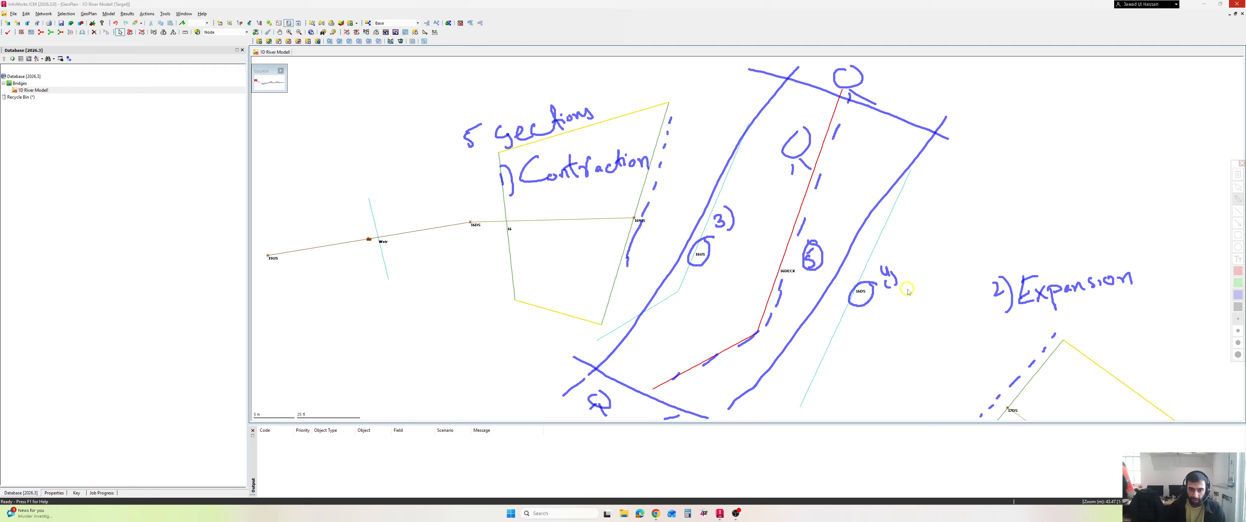
{"action": "key", "text": "Escape"}
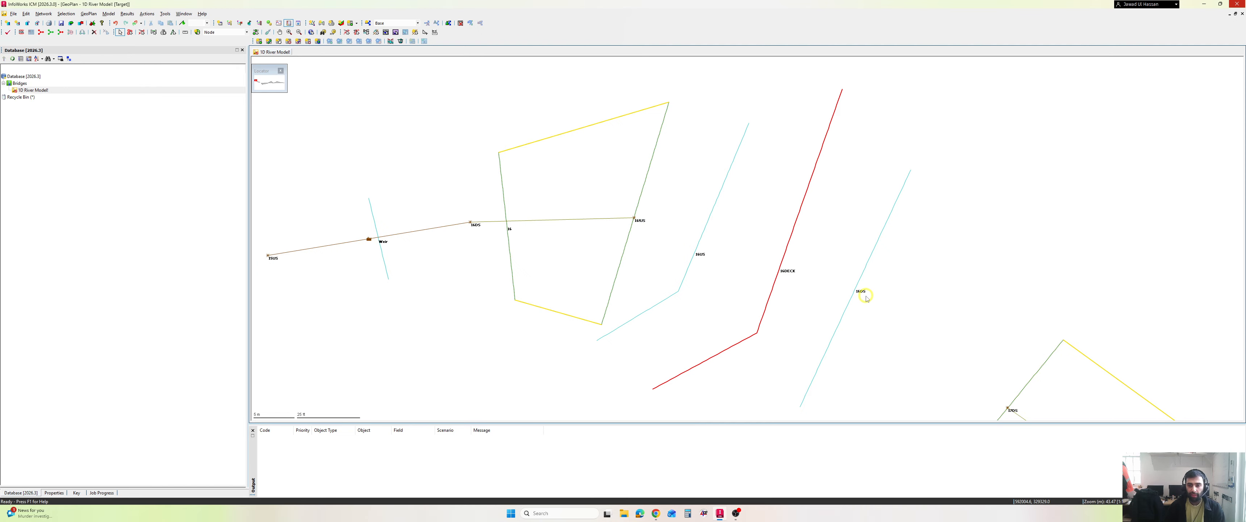
- Switch to Google Docs to review the "Components of Bridge in InfoWorks" list, and return to the bridge area in InfoWorks ICM
{"action": "left_click", "coordinate": [658, 513]}
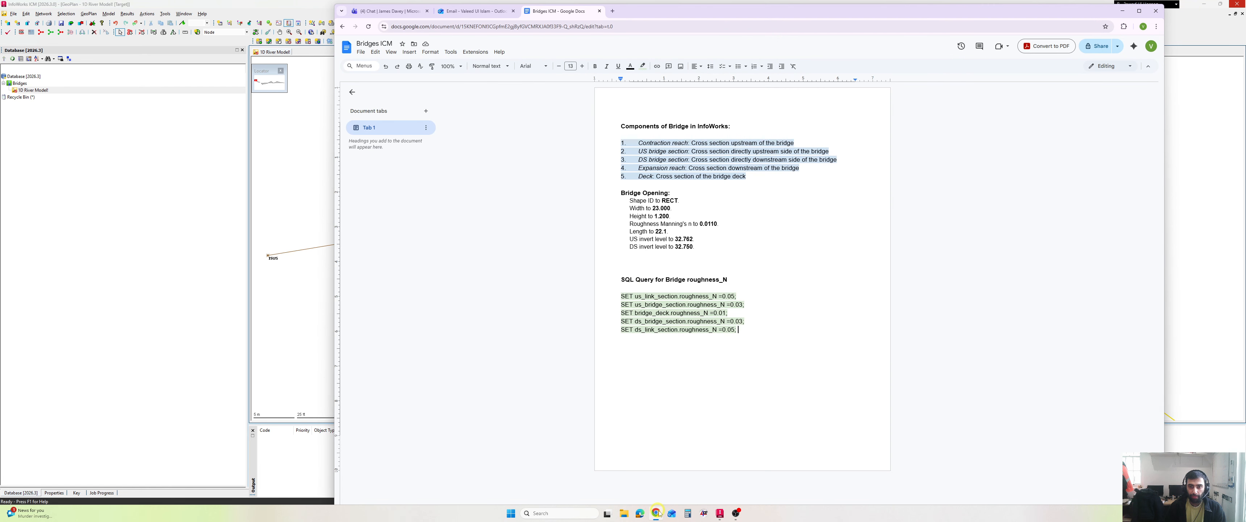
{"action": "left_click_drag", "start_coordinate": [760, 178], "coordinate": [628, 140]}
{"action": "left_click", "coordinate": [731, 178]}
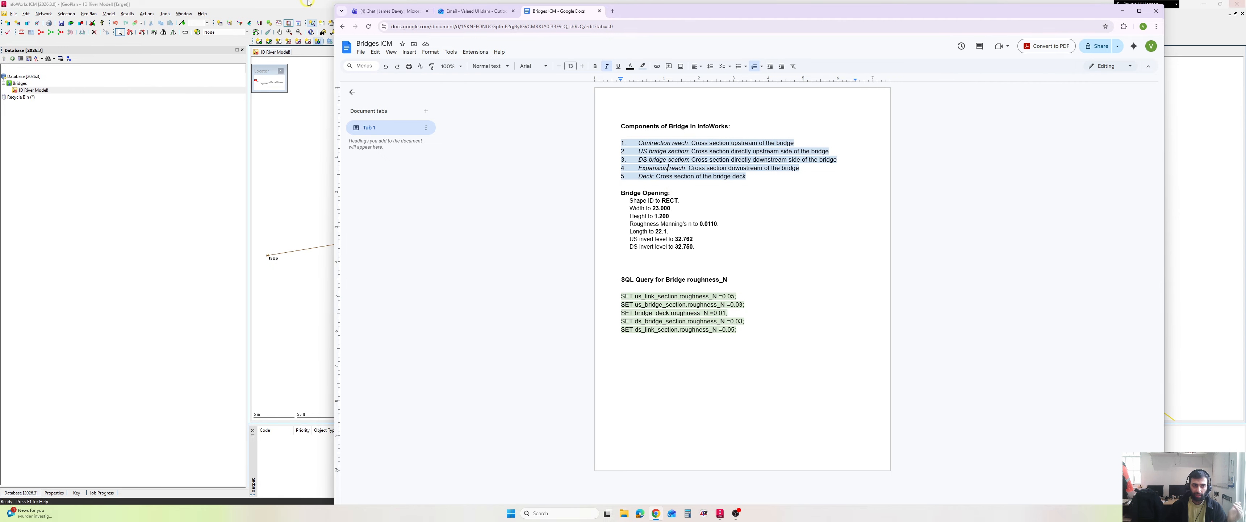
{"action": "left_click", "coordinate": [329, 193]}
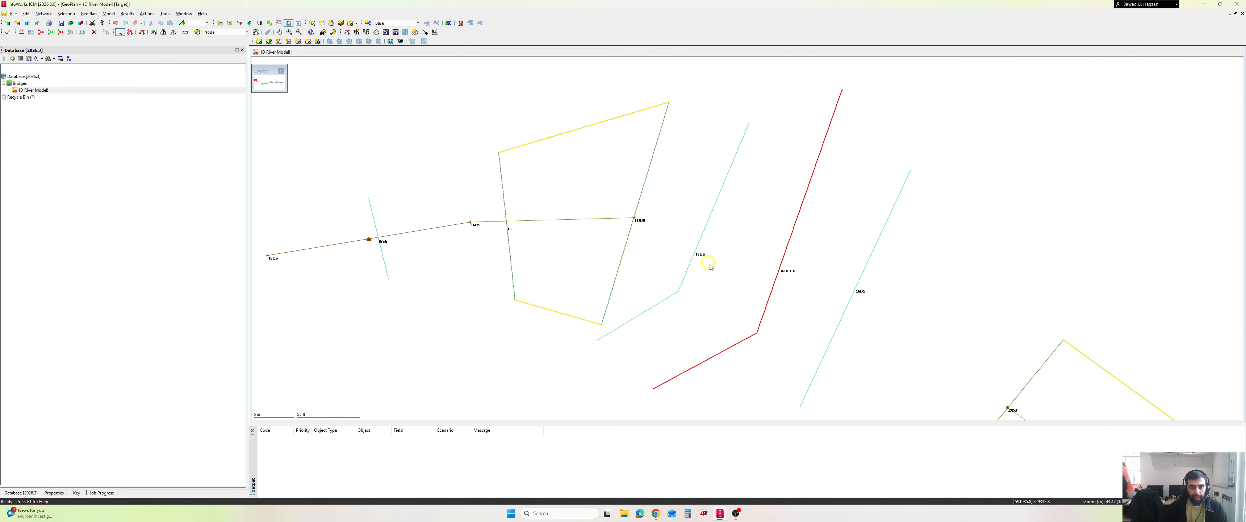
{"action": "left_click_drag", "start_coordinate": [773, 249], "coordinate": [733, 217]}
{"action": "scroll", "coordinate": [733, 218], "scroll_direction": "down", "scroll_amount": 2}
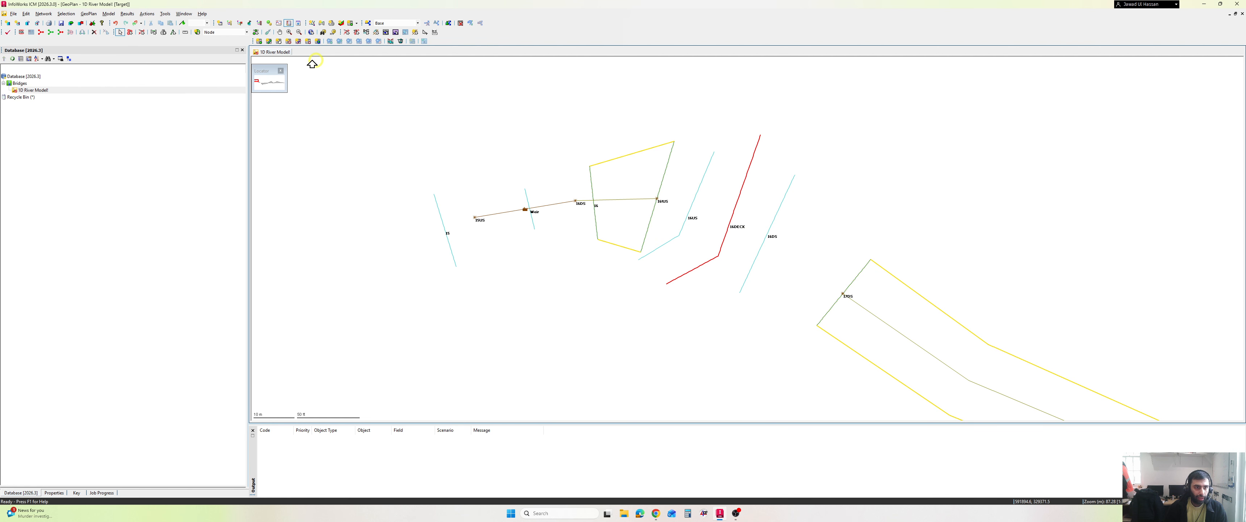
- Create a Bridge link from node 16US at the upstream reach's end to node 17DS at the start of the downstream reach
{"action": "left_click", "coordinate": [231, 32]}
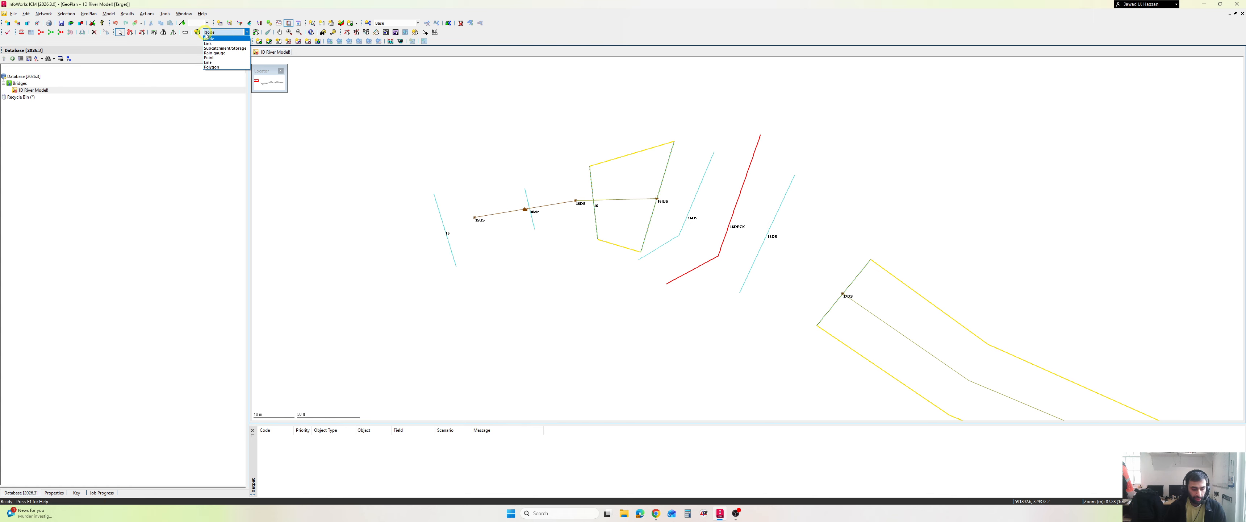
{"action": "left_click", "coordinate": [222, 43]}
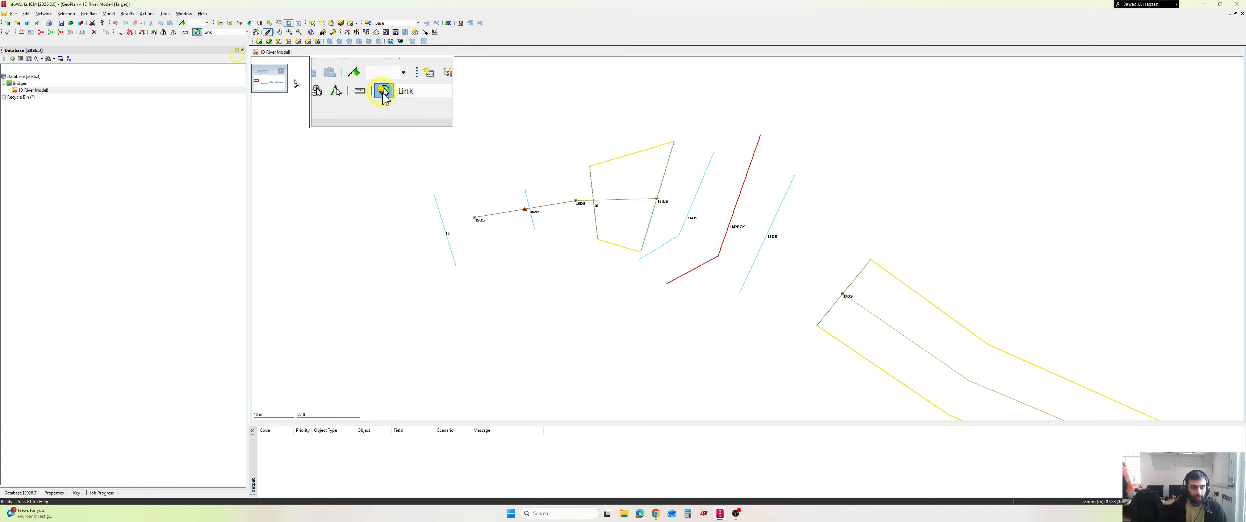
{"action": "left_click", "coordinate": [657, 199]}
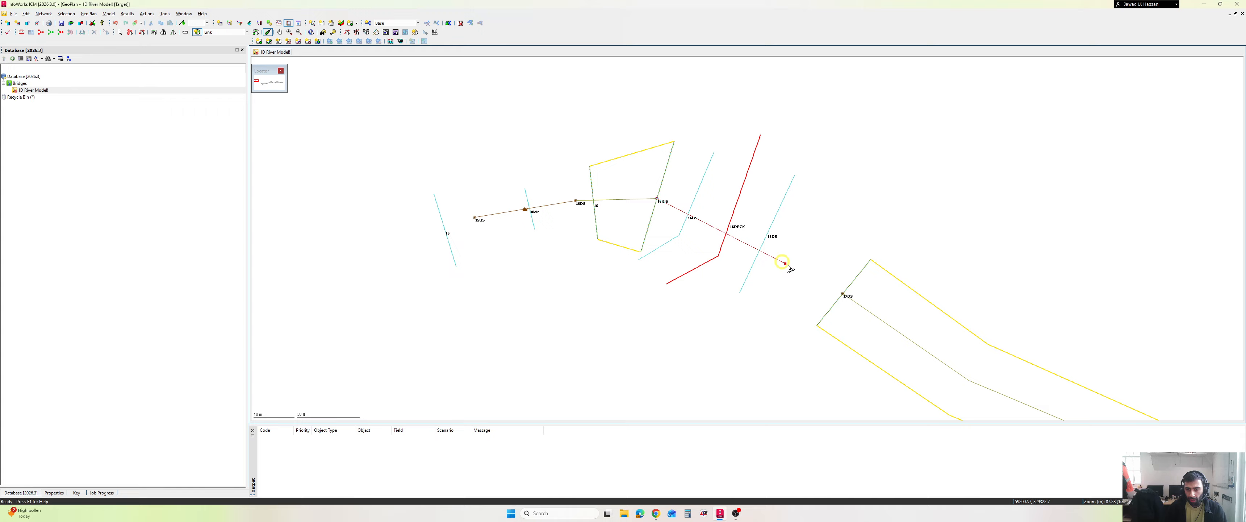
{"action": "left_click", "coordinate": [846, 295]}
{"action": "left_click", "coordinate": [842, 293]}
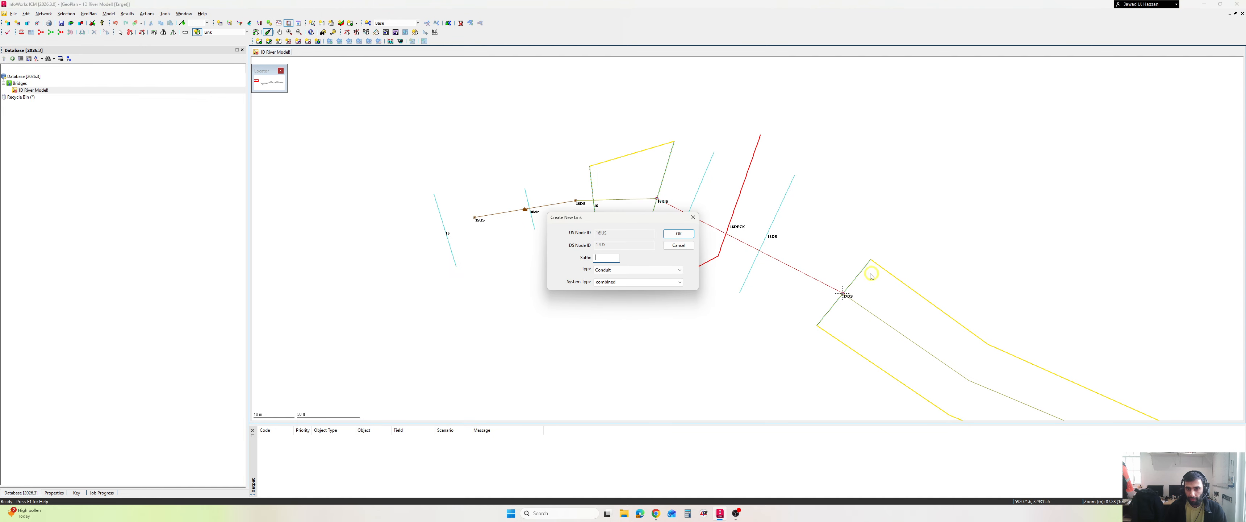
{"action": "left_click", "coordinate": [629, 269]}
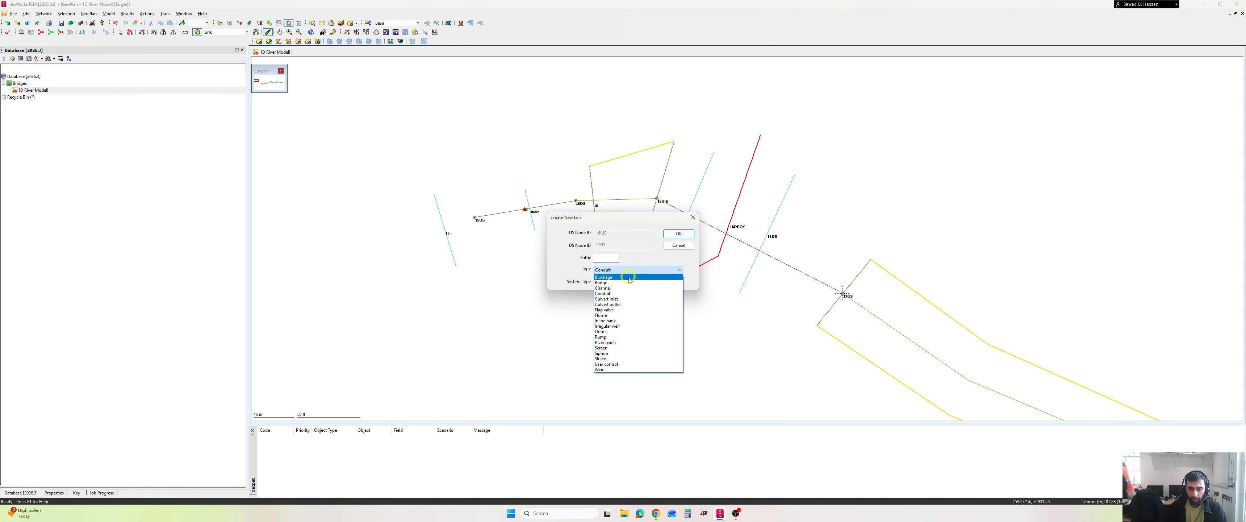
{"action": "left_click", "coordinate": [634, 282]}
{"action": "left_click", "coordinate": [675, 237]}
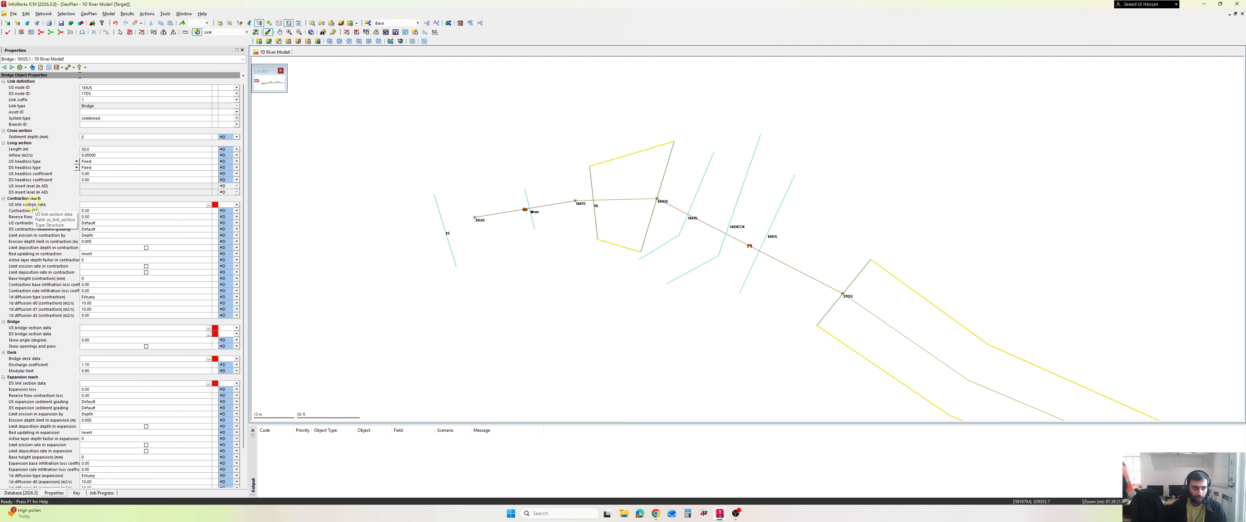
- Build the new bridge link's sections from the cross section lines, and close the resulting build log
{"action": "scroll", "coordinate": [20, 341], "scroll_direction": "down", "scroll_amount": 1}
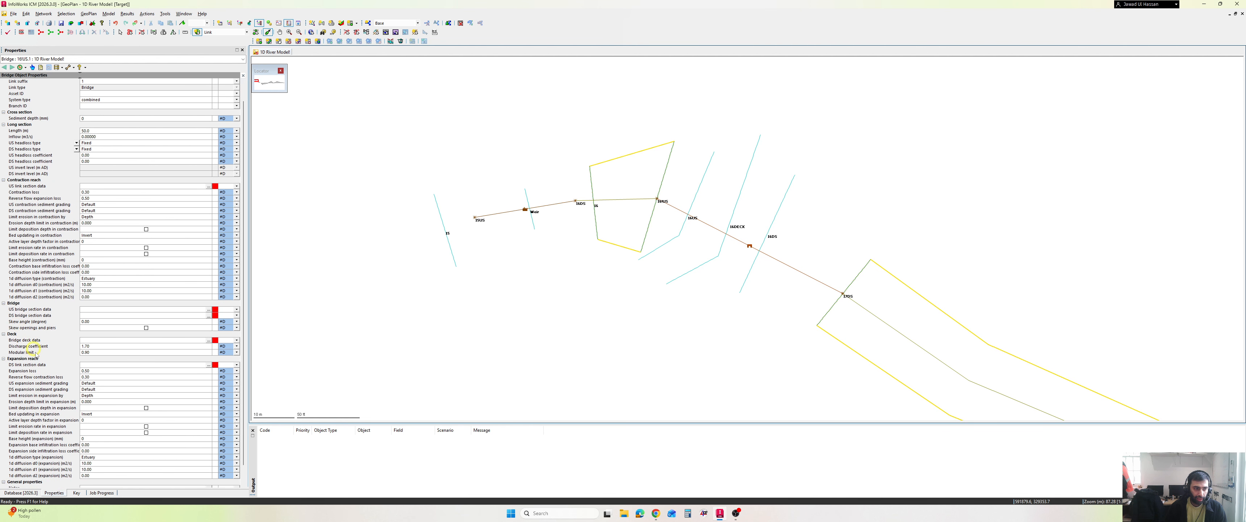
{"action": "scroll", "coordinate": [25, 343], "scroll_direction": "down", "scroll_amount": 1}
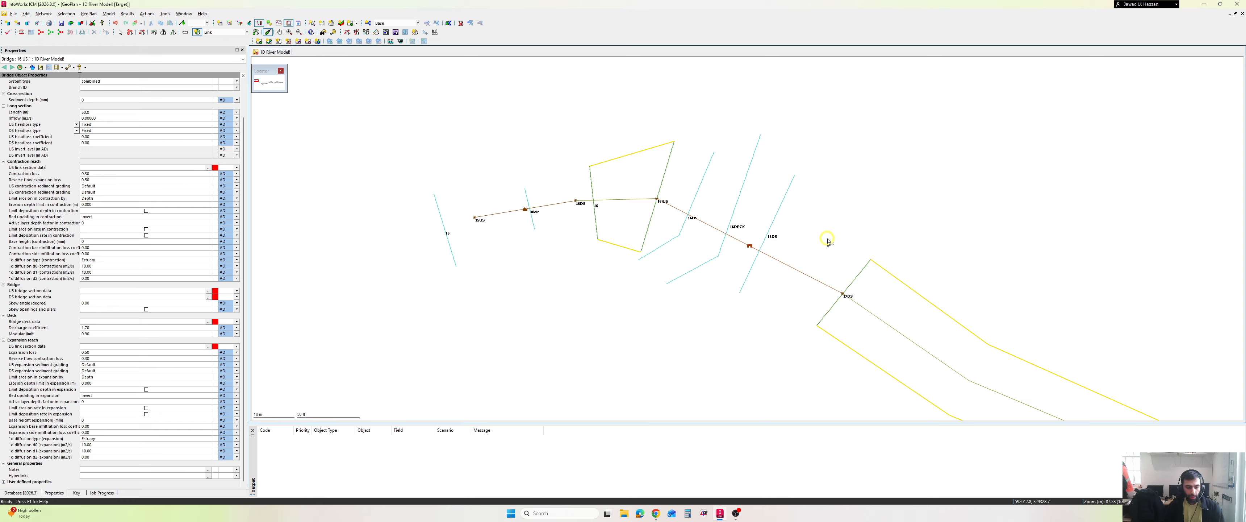
{"action": "left_click", "coordinate": [119, 32]}
{"action": "left_click", "coordinate": [758, 250]}
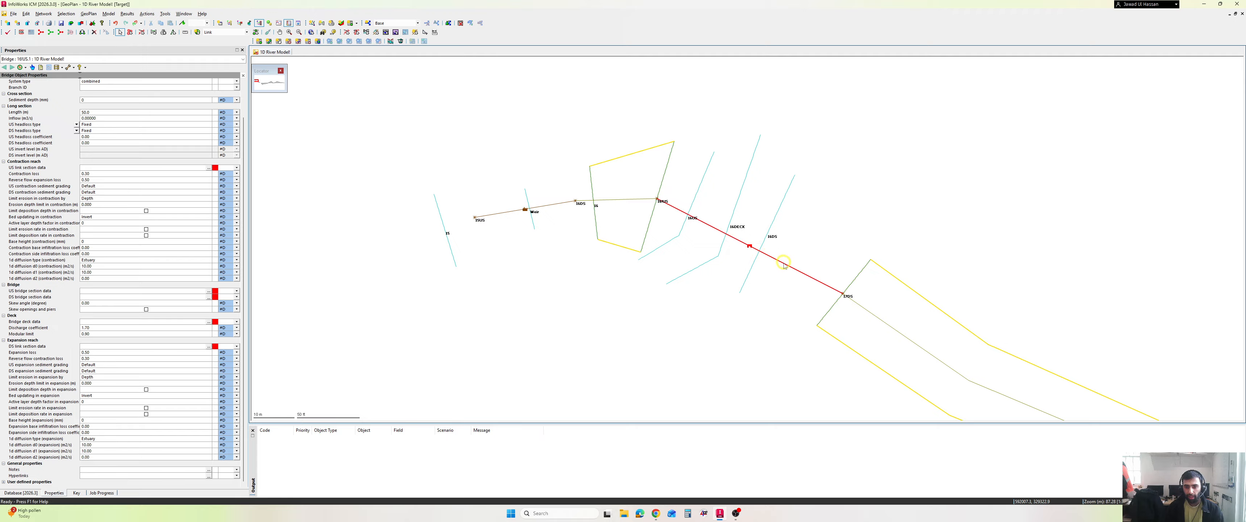
{"action": "left_click", "coordinate": [109, 13]}
{"action": "mouse_move", "coordinate": [160, 151]}
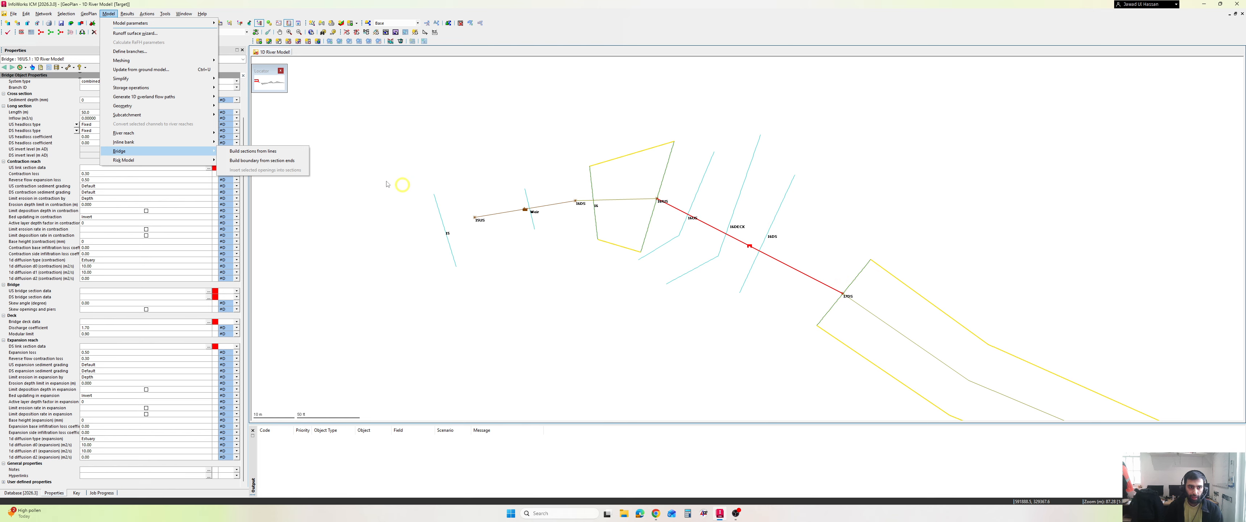
{"action": "left_click", "coordinate": [280, 153]}
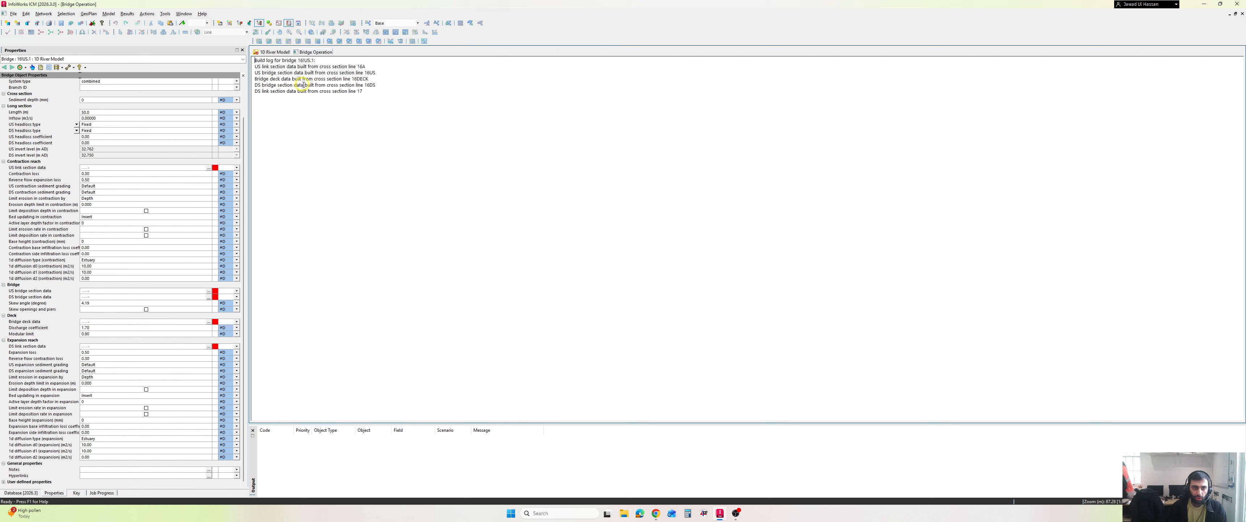
{"action": "right_click", "coordinate": [320, 52]}
{"action": "left_click", "coordinate": [332, 56]}
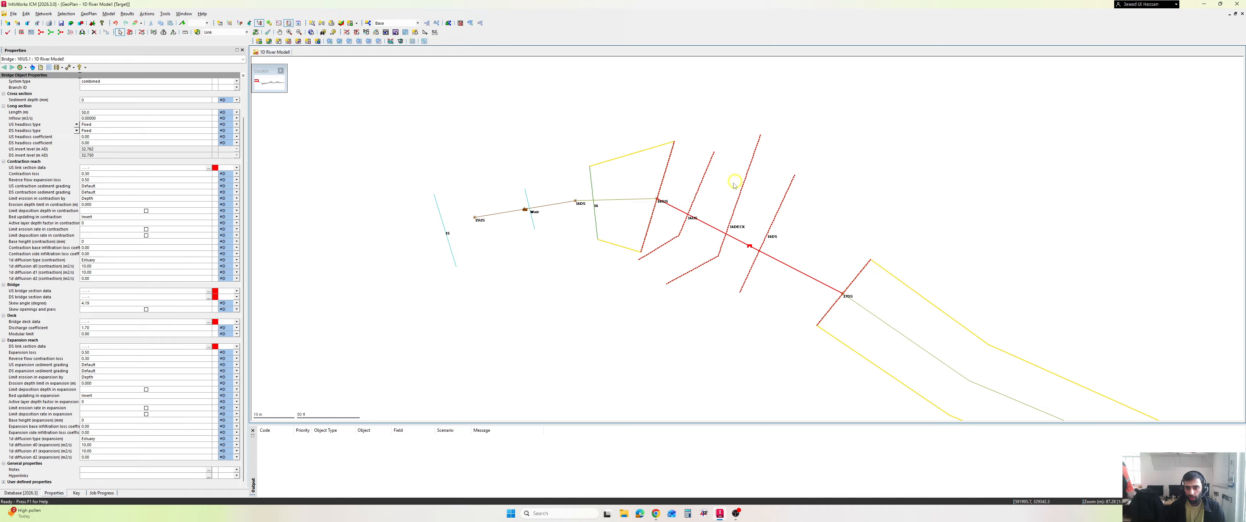
- Reselect the bridge link between 16US and 17DS and open its US bridge section data
{"action": "left_click", "coordinate": [844, 203]}
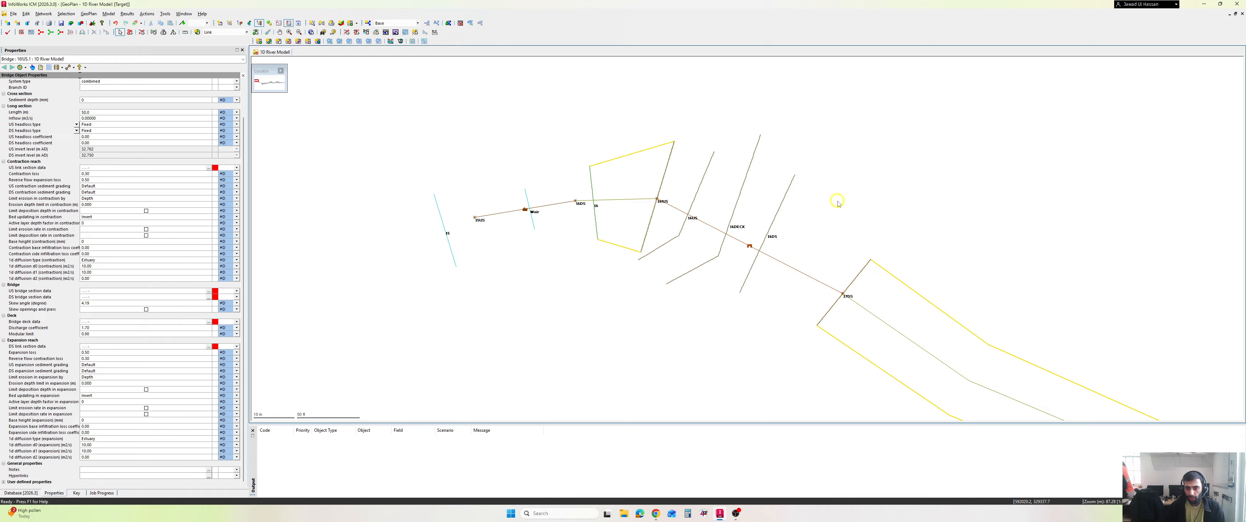
{"action": "left_click", "coordinate": [782, 262]}
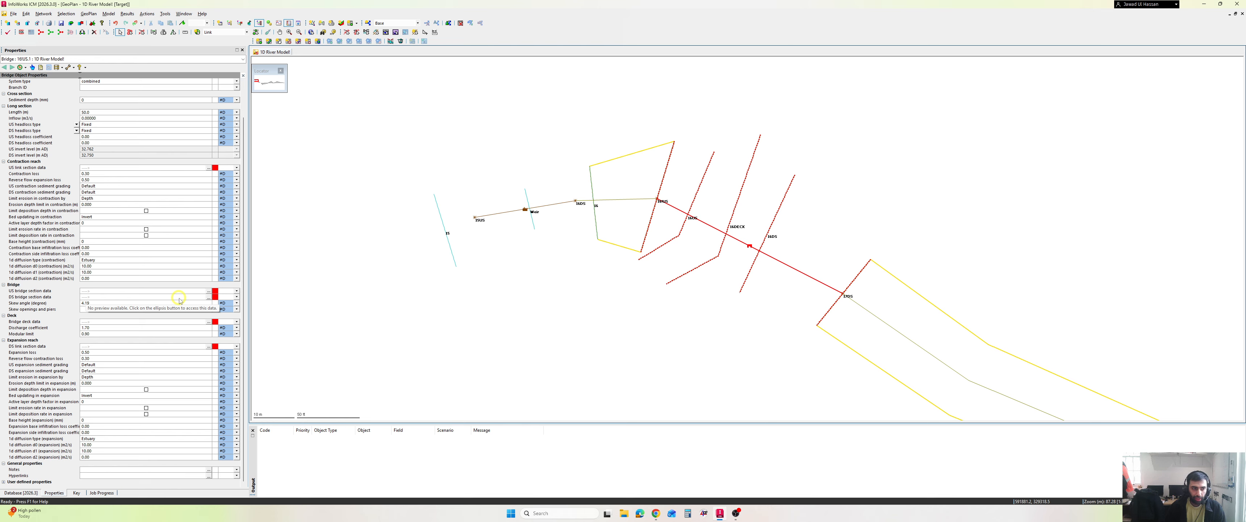
{"action": "left_click", "coordinate": [209, 292]}
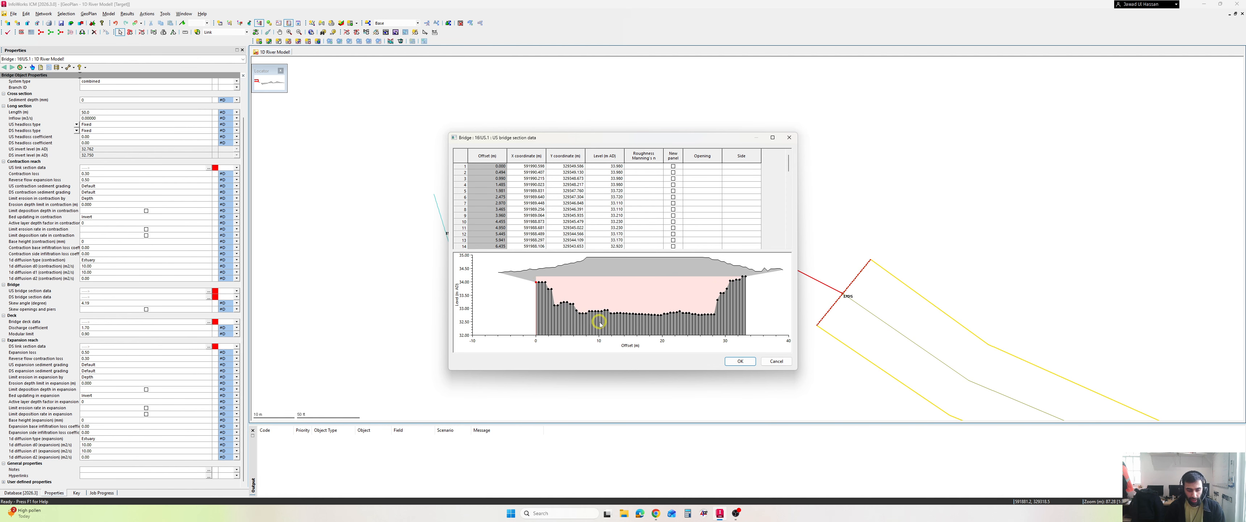
- Annotate the channel bed profile and the deck on the US bridge section graph, clear the annotations and accept the section data
{"action": "key", "text": "alt+a"}
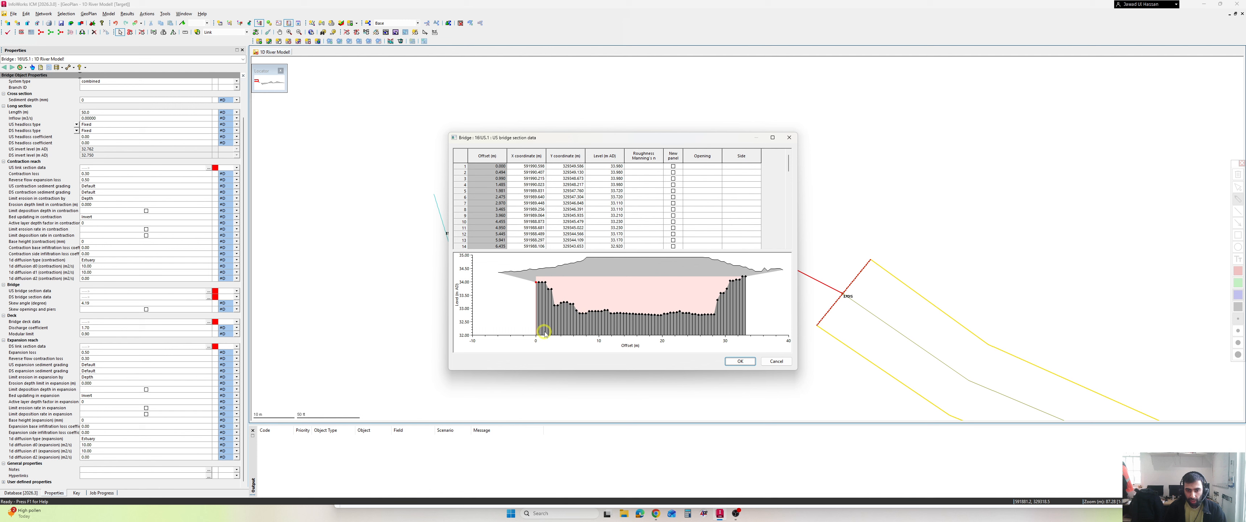
{"action": "mouse_move", "coordinate": [536, 284]}
{"action": "left_mouse_down"}
{"action": "mouse_move", "coordinate": [576, 305]}
{"action": "mouse_move", "coordinate": [665, 313]}
{"action": "mouse_move", "coordinate": [722, 304]}
{"action": "mouse_move", "coordinate": [744, 279]}
{"action": "left_mouse_up"}
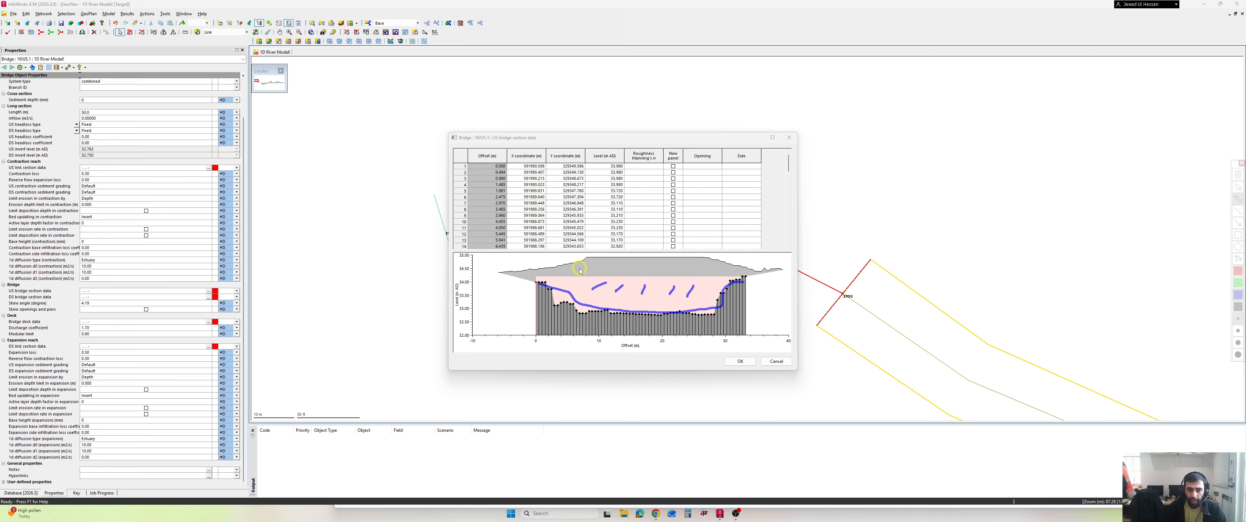
{"action": "left_click_drag", "start_coordinate": [533, 271], "coordinate": [765, 272]}
{"action": "mouse_move", "coordinate": [637, 273]}
{"action": "left_mouse_down"}
{"action": "mouse_move", "coordinate": [552, 272]}
{"action": "mouse_move", "coordinate": [529, 285]}
{"action": "left_mouse_up"}
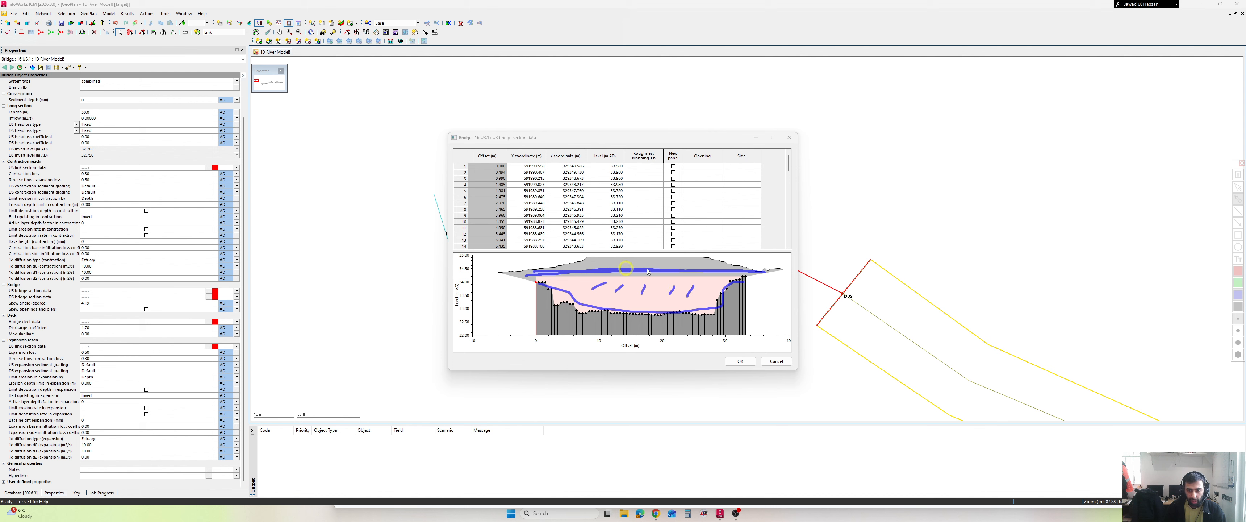
{"action": "key", "text": "Escape"}
{"action": "left_click", "coordinate": [744, 362]}
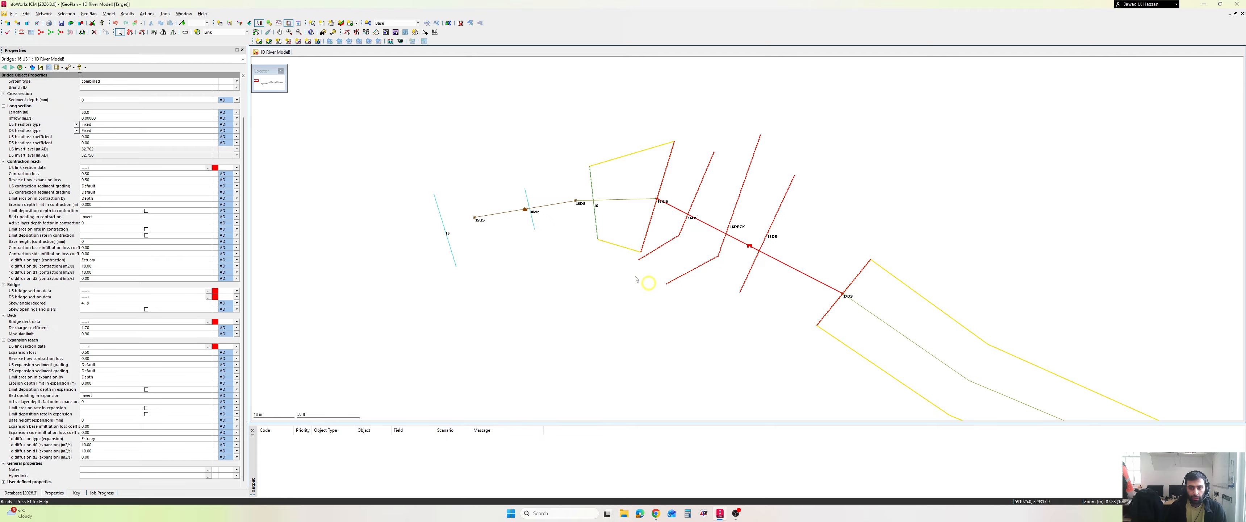
- Draw a line about 54 m long beside the bridge link, from just upstream of node 16US to just past node 17DS
{"action": "key", "text": "super+plus"}
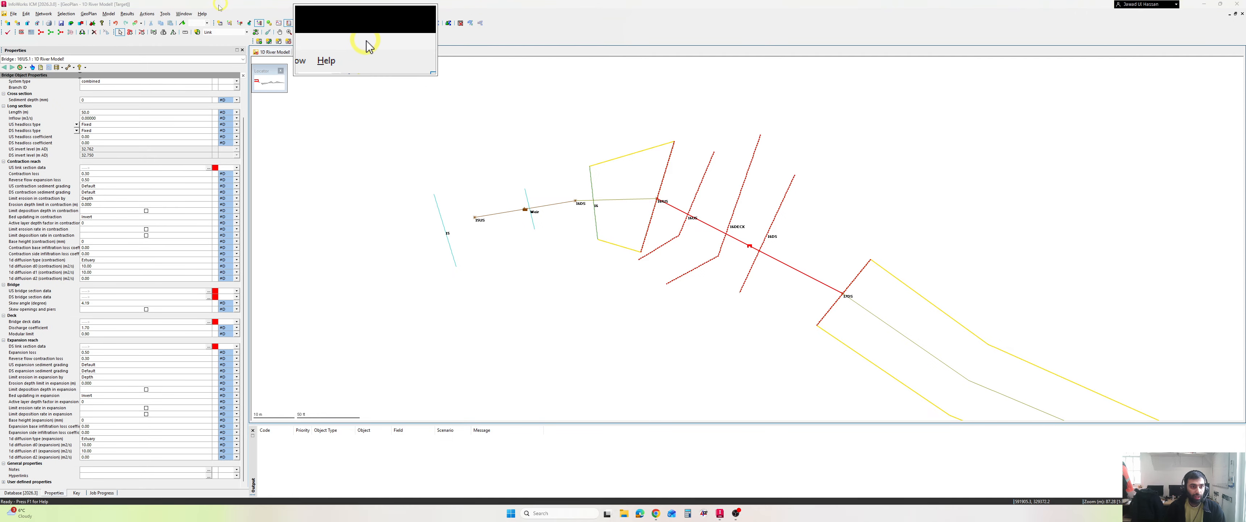
{"action": "left_click", "coordinate": [224, 32]}
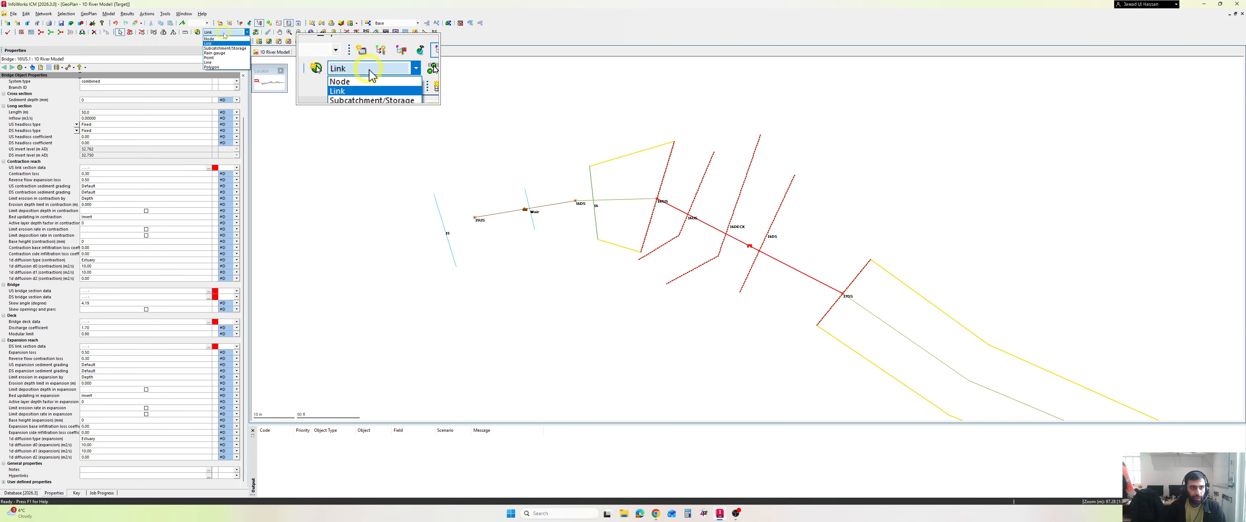
{"action": "left_click", "coordinate": [225, 63]}
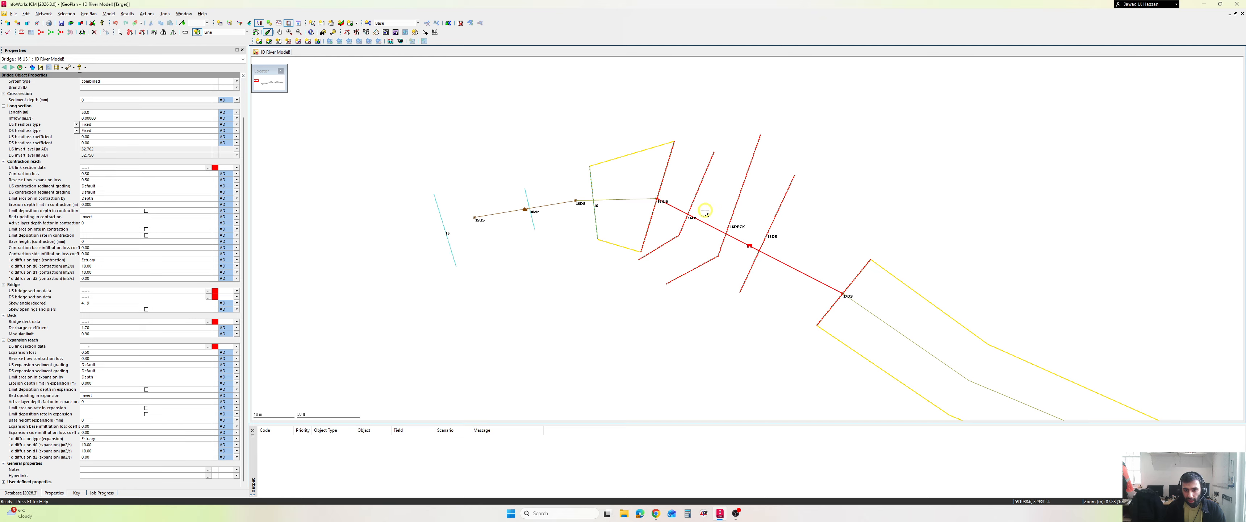
{"action": "scroll", "coordinate": [705, 211], "scroll_direction": "up", "scroll_amount": 3}
{"action": "left_click_drag", "start_coordinate": [703, 209], "coordinate": [570, 175]}
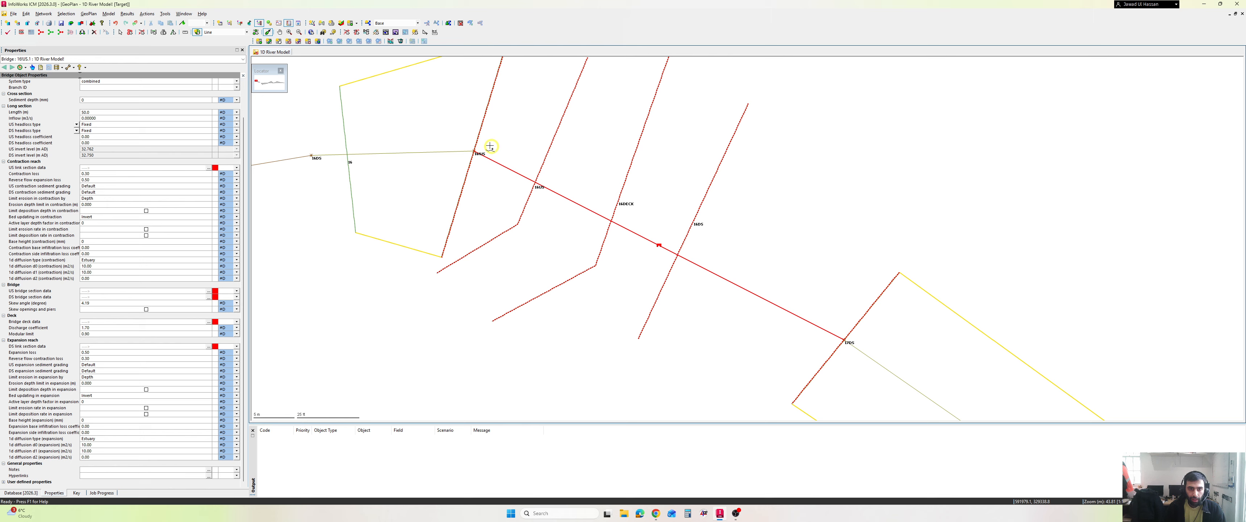
{"action": "left_click", "coordinate": [467, 138]}
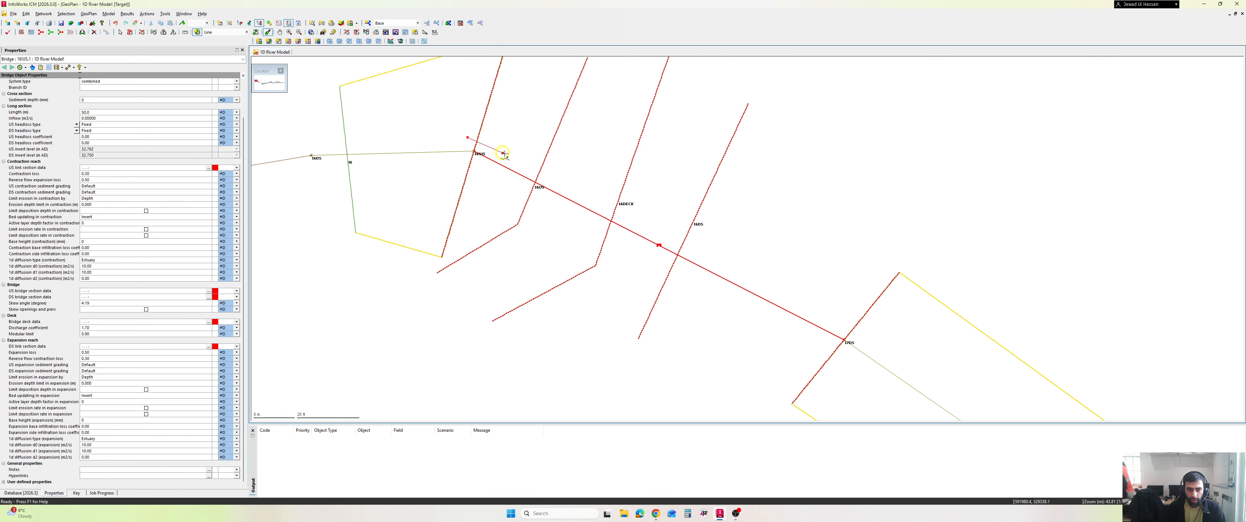
{"action": "left_click", "coordinate": [869, 341]}
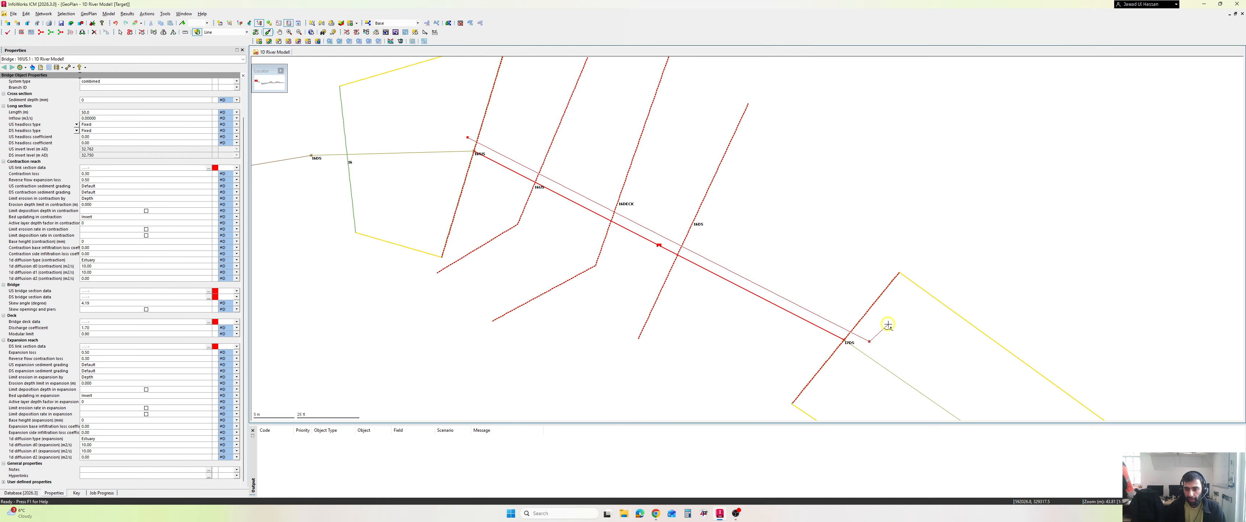
{"action": "double_click", "coordinate": [888, 324]}
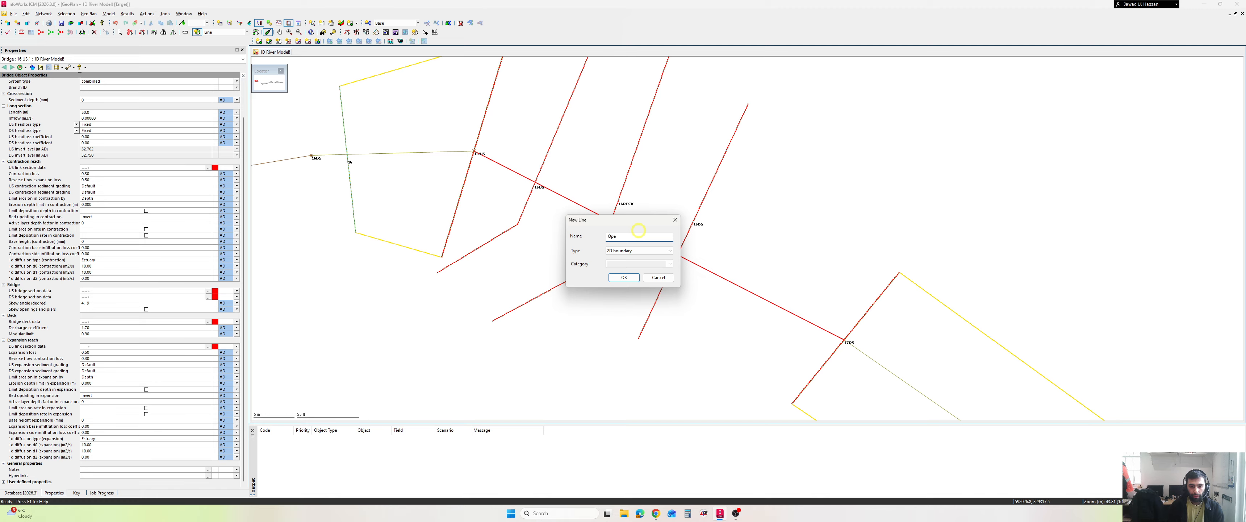
- Create the new line named Opening 1 with the type Bridge opening
{"action": "left_click", "coordinate": [640, 251]}
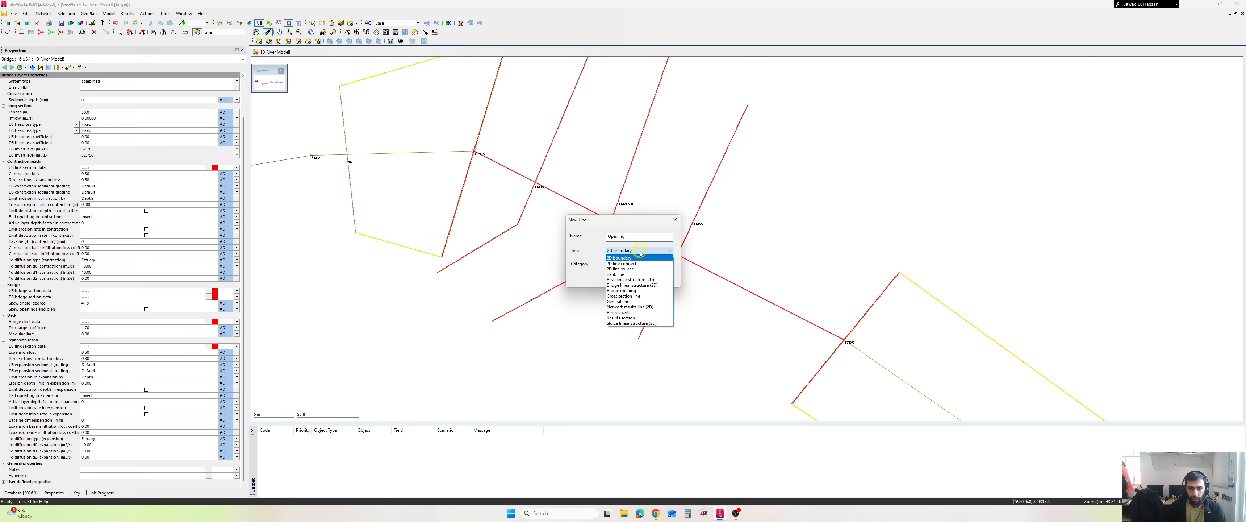
{"action": "left_click", "coordinate": [648, 290]}
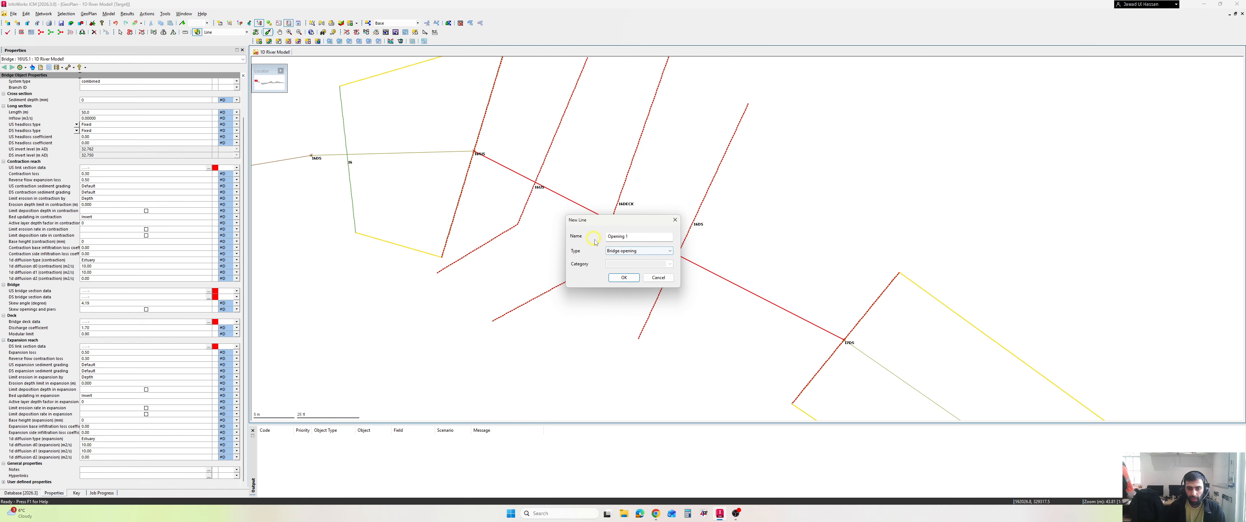
{"action": "left_click", "coordinate": [619, 276]}
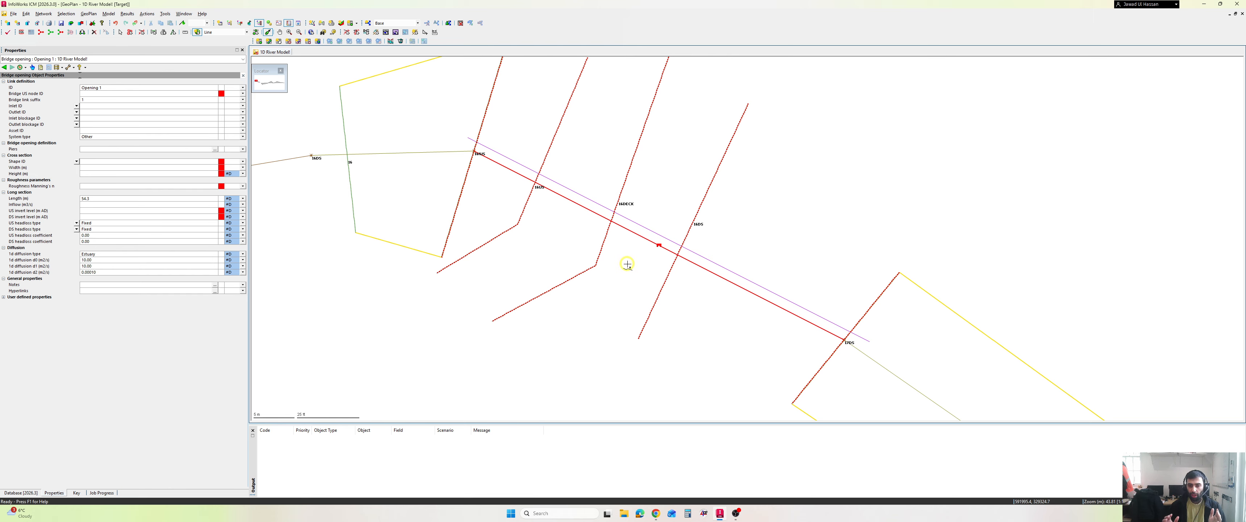
- Annotate the bridge opening line with a short stroke near each end and dashes along its middle
{"action": "key", "text": "ctrl+2"}
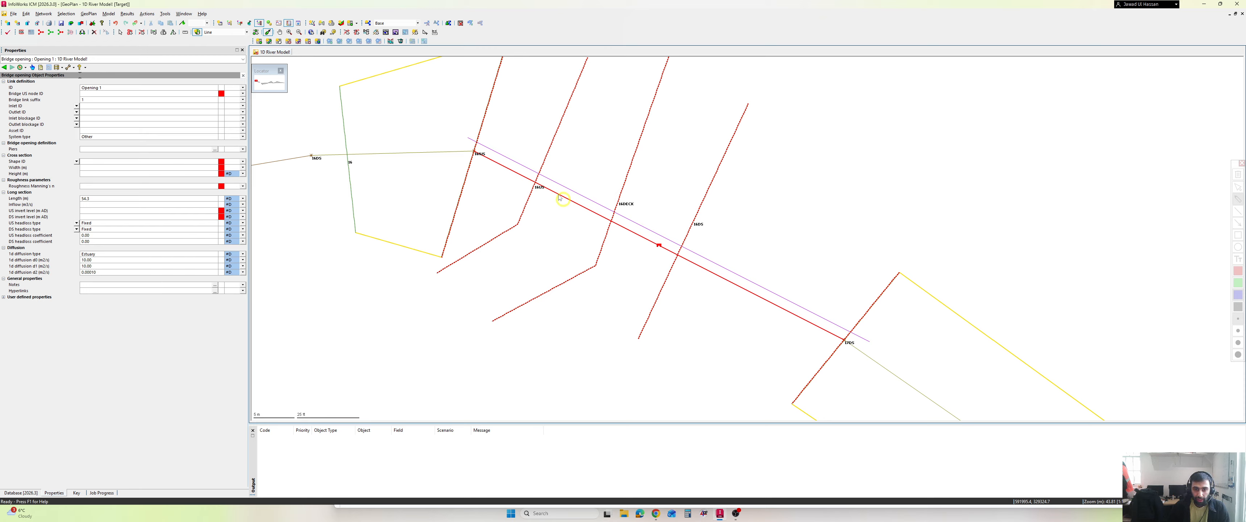
{"action": "left_click_drag", "start_coordinate": [506, 146], "coordinate": [497, 160]}
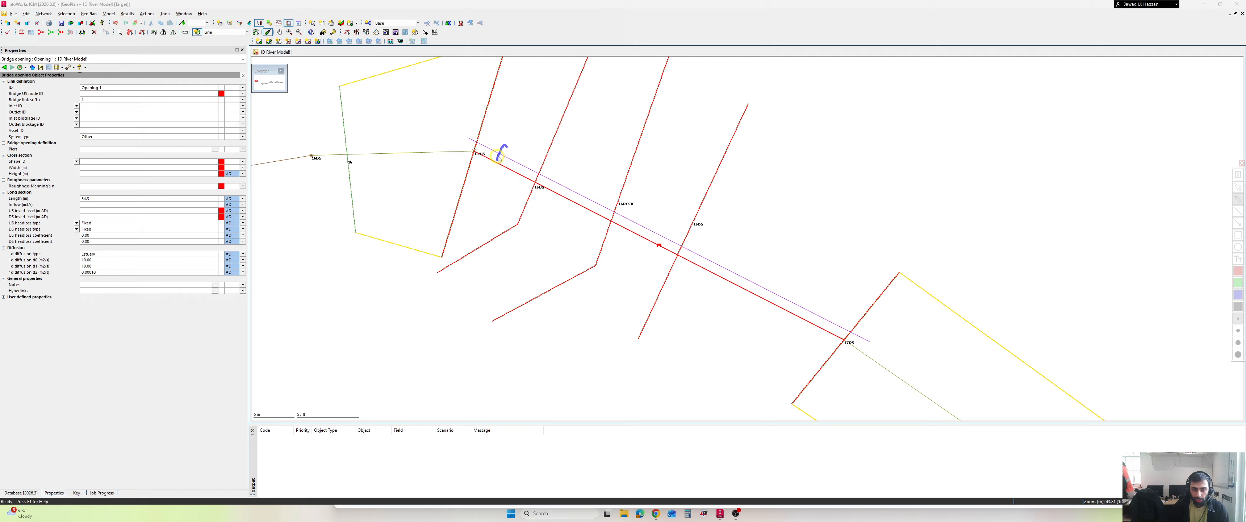
{"action": "left_click_drag", "start_coordinate": [789, 283], "coordinate": [784, 305]}
{"action": "left_click_drag", "start_coordinate": [557, 177], "coordinate": [730, 260]}
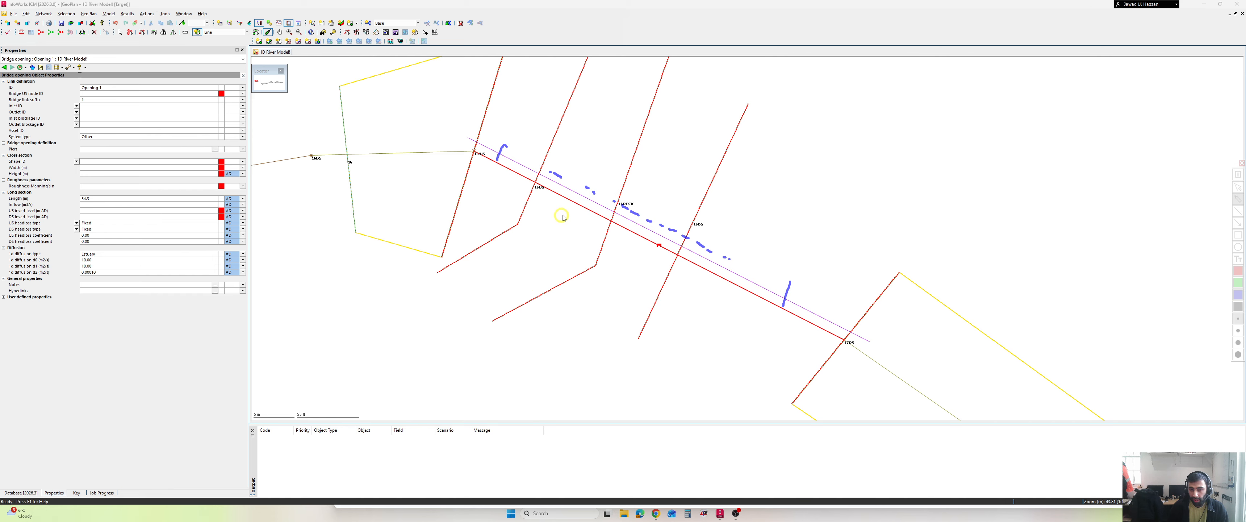
- Mark both ends of the deck section line with circled strokes, and add a second short stroke near each end of the opening line
{"action": "left_click_drag", "start_coordinate": [554, 264], "coordinate": [567, 279]}
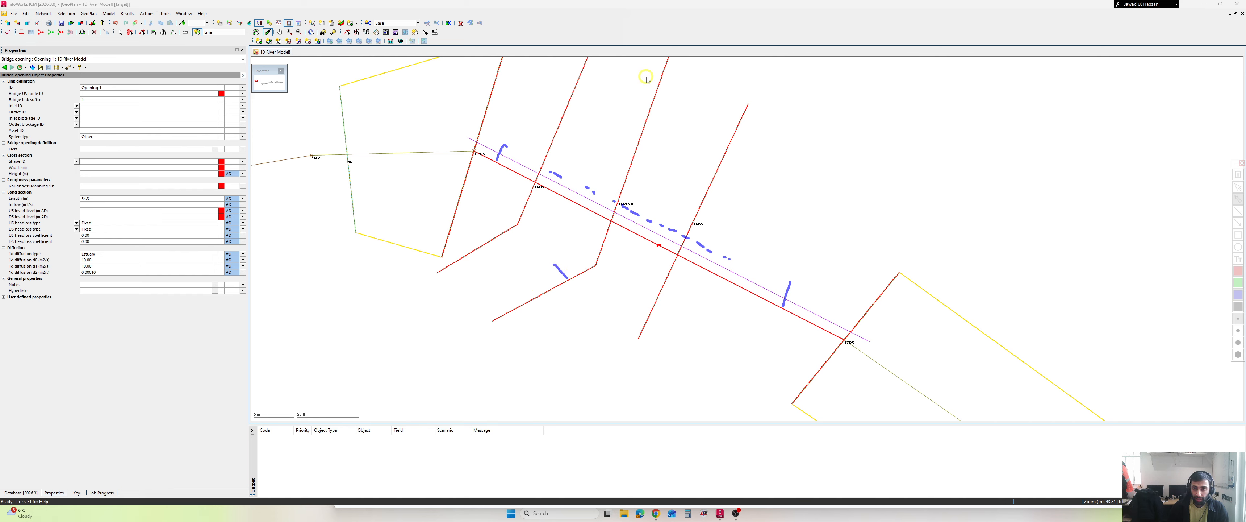
{"action": "mouse_move", "coordinate": [656, 71]}
{"action": "left_mouse_down"}
{"action": "mouse_move", "coordinate": [675, 83]}
{"action": "mouse_move", "coordinate": [669, 65]}
{"action": "mouse_move", "coordinate": [657, 88]}
{"action": "mouse_move", "coordinate": [675, 66]}
{"action": "left_mouse_up"}
{"action": "mouse_move", "coordinate": [571, 257]}
{"action": "left_mouse_down"}
{"action": "mouse_move", "coordinate": [544, 273]}
{"action": "mouse_move", "coordinate": [578, 281]}
{"action": "mouse_move", "coordinate": [565, 260]}
{"action": "left_mouse_up"}
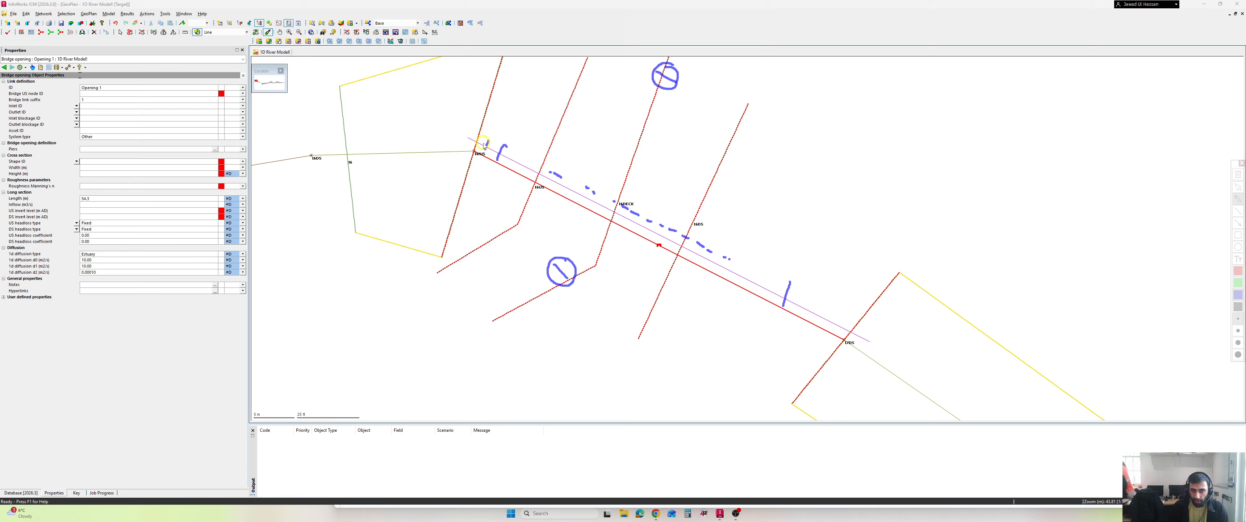
{"action": "left_click_drag", "start_coordinate": [829, 301], "coordinate": [822, 322]}
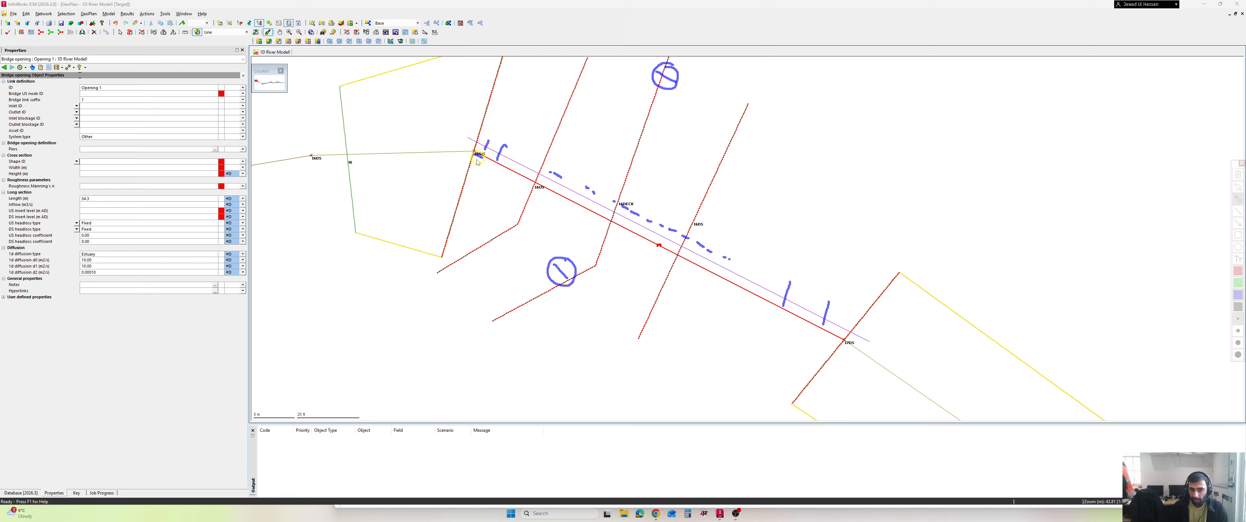
- Mark the bridge link near its upstream end and the deck, loop around the deck section with an L-shaped mark inside, and clear all annotations
{"action": "left_click_drag", "start_coordinate": [477, 158], "coordinate": [491, 164]}
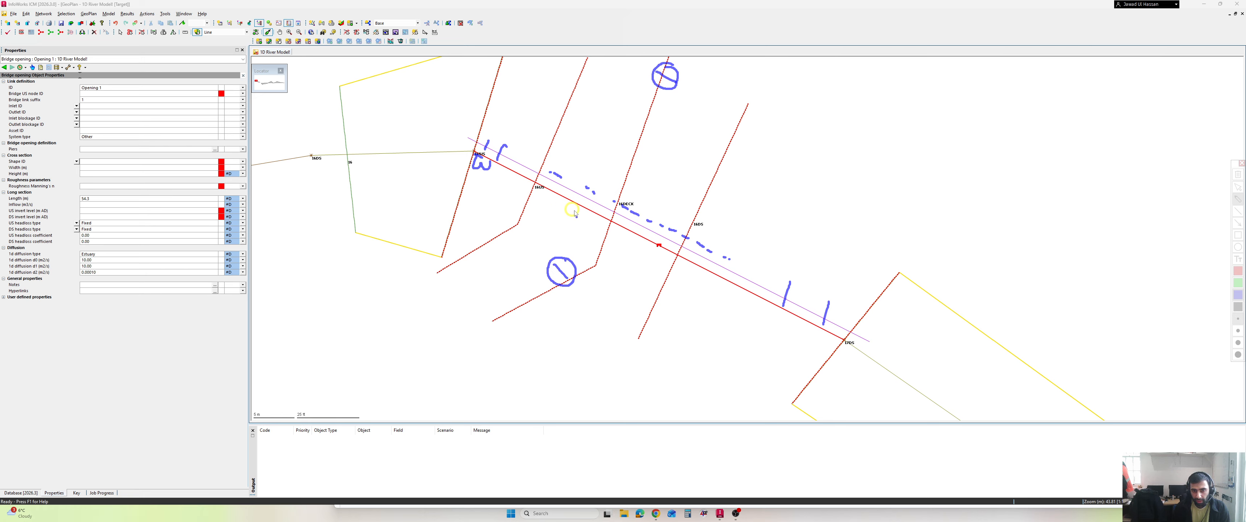
{"action": "left_click_drag", "start_coordinate": [584, 217], "coordinate": [600, 225]}
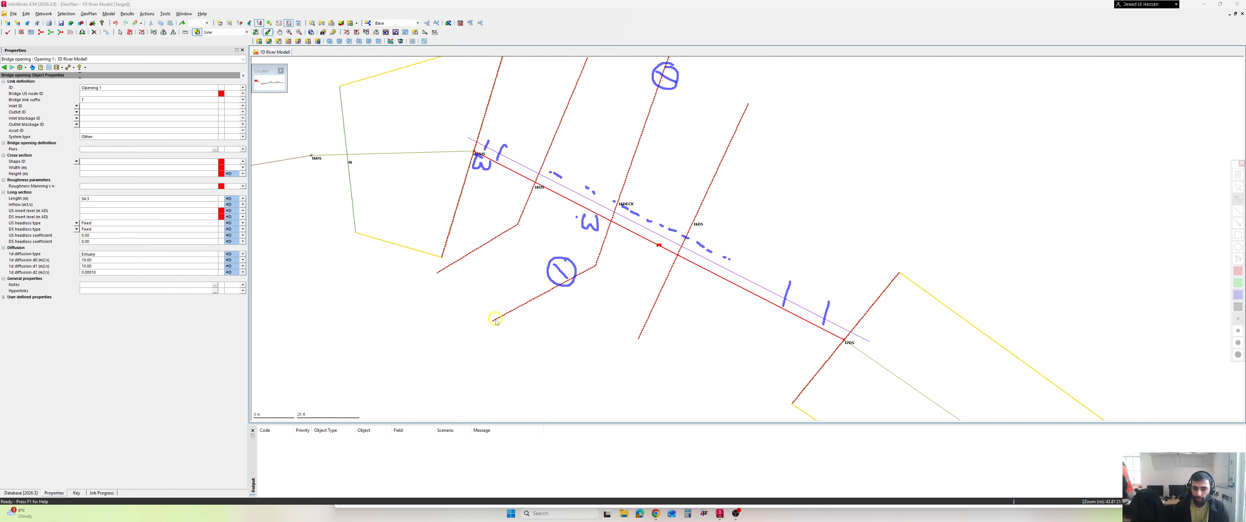
{"action": "mouse_move", "coordinate": [457, 340]}
{"action": "left_mouse_down"}
{"action": "mouse_move", "coordinate": [467, 361]}
{"action": "mouse_move", "coordinate": [489, 349]}
{"action": "mouse_move", "coordinate": [519, 369]}
{"action": "left_mouse_up"}
{"action": "mouse_move", "coordinate": [661, 256]}
{"action": "left_mouse_down"}
{"action": "mouse_move", "coordinate": [747, 125]}
{"action": "mouse_move", "coordinate": [746, 140]}
{"action": "mouse_move", "coordinate": [751, 89]}
{"action": "mouse_move", "coordinate": [638, 111]}
{"action": "mouse_move", "coordinate": [518, 285]}
{"action": "mouse_move", "coordinate": [462, 303]}
{"action": "mouse_move", "coordinate": [441, 326]}
{"action": "left_mouse_up"}
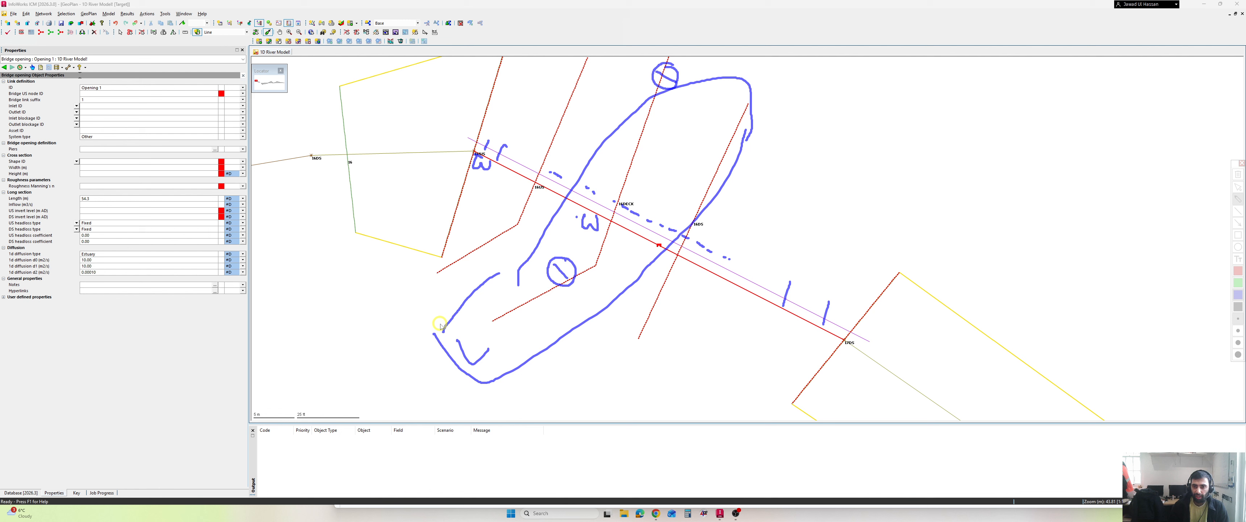
{"action": "left_click", "coordinate": [1239, 175]}
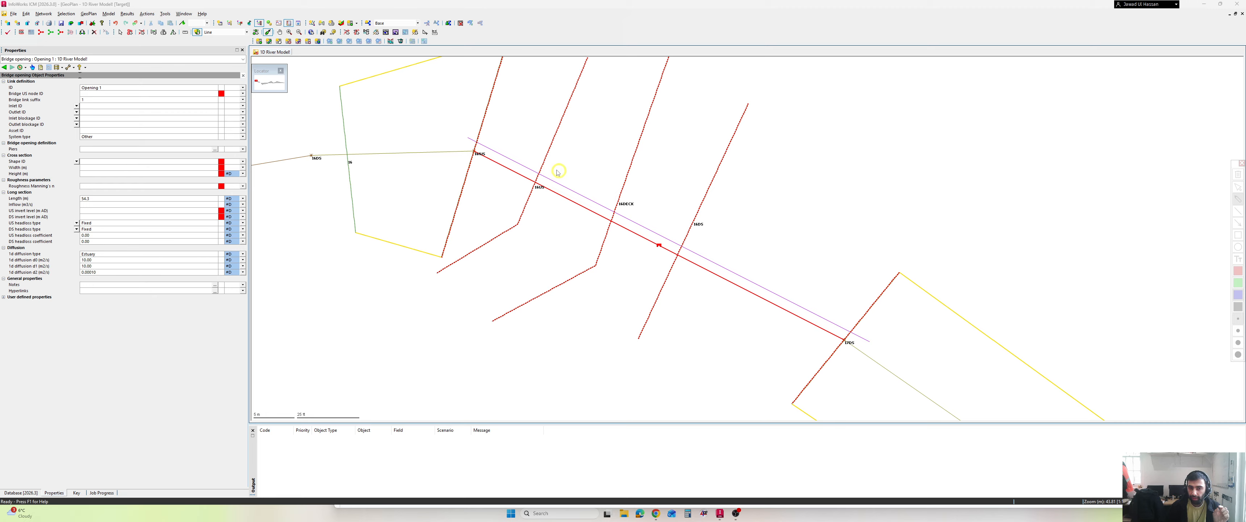
- Annotate the downstream direction along the opening, circled 1 and 2 at the deck section's ends and a connecting stroke, then clear the annotations
{"action": "left_click_drag", "start_coordinate": [527, 152], "coordinate": [554, 163]}
{"action": "left_click_drag", "start_coordinate": [640, 200], "coordinate": [776, 263]}
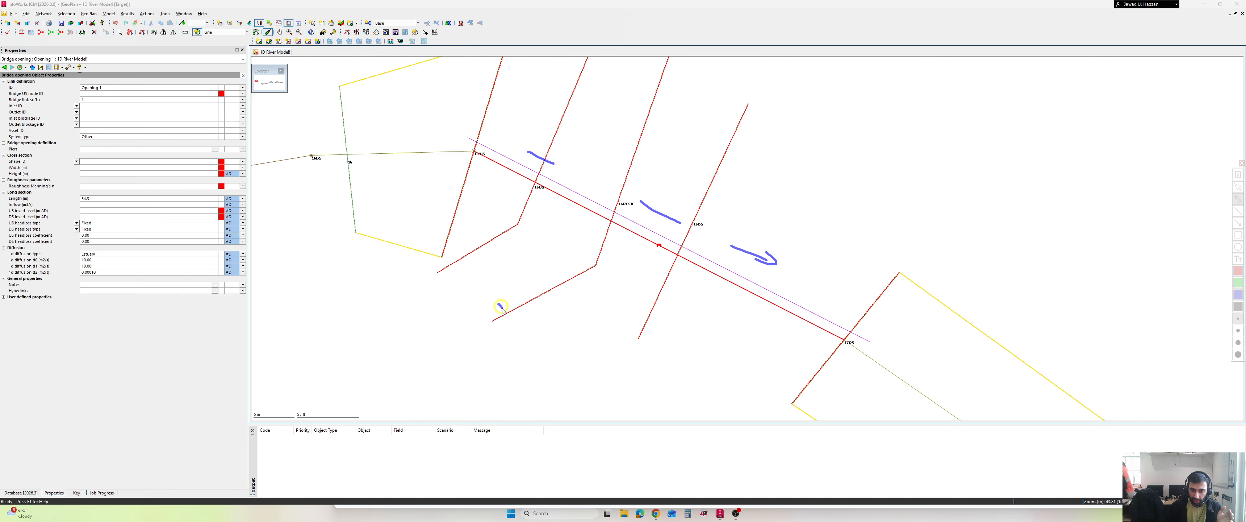
{"action": "mouse_move", "coordinate": [498, 303]}
{"action": "left_mouse_down"}
{"action": "mouse_move", "coordinate": [517, 346]}
{"action": "mouse_move", "coordinate": [477, 281]}
{"action": "left_mouse_up"}
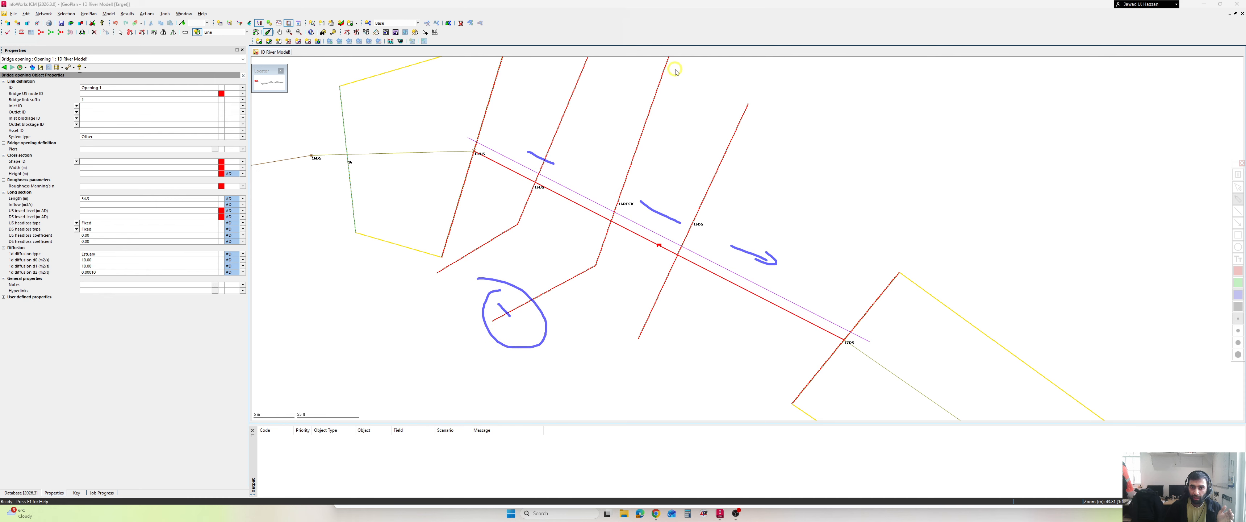
{"action": "mouse_move", "coordinate": [673, 66]}
{"action": "left_mouse_down"}
{"action": "mouse_move", "coordinate": [715, 86]}
{"action": "mouse_move", "coordinate": [663, 73]}
{"action": "mouse_move", "coordinate": [743, 87]}
{"action": "mouse_move", "coordinate": [682, 57]}
{"action": "left_mouse_up"}
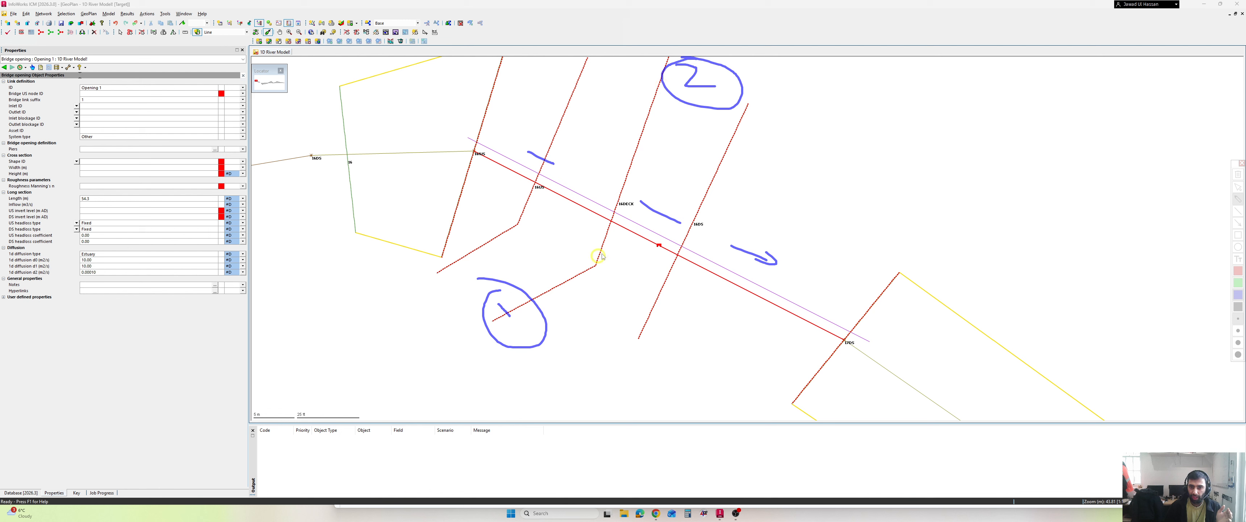
{"action": "left_click_drag", "start_coordinate": [549, 283], "coordinate": [664, 129]}
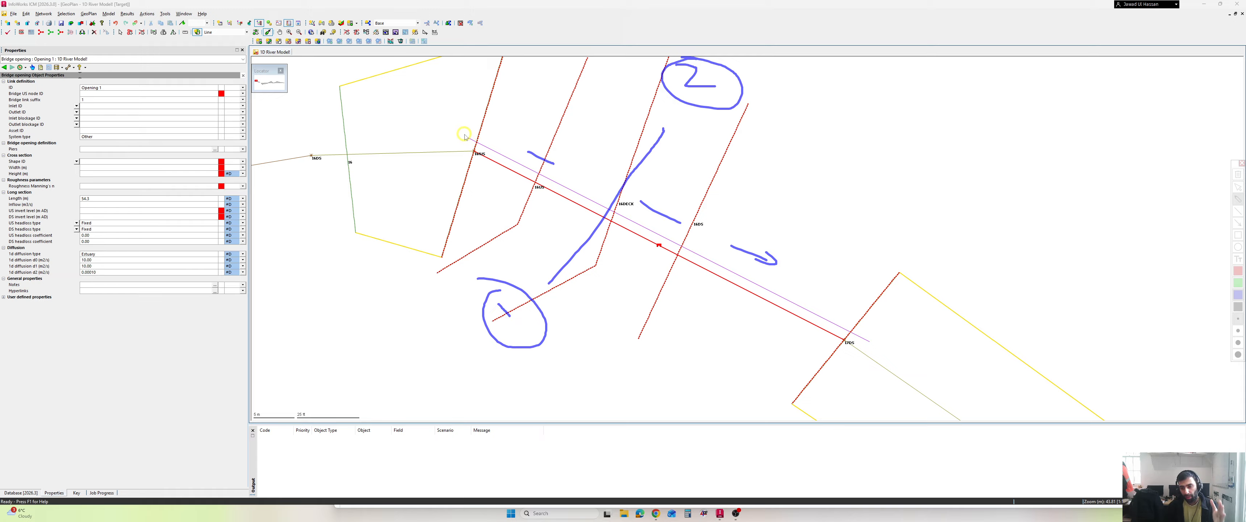
{"action": "key", "text": "Escape"}
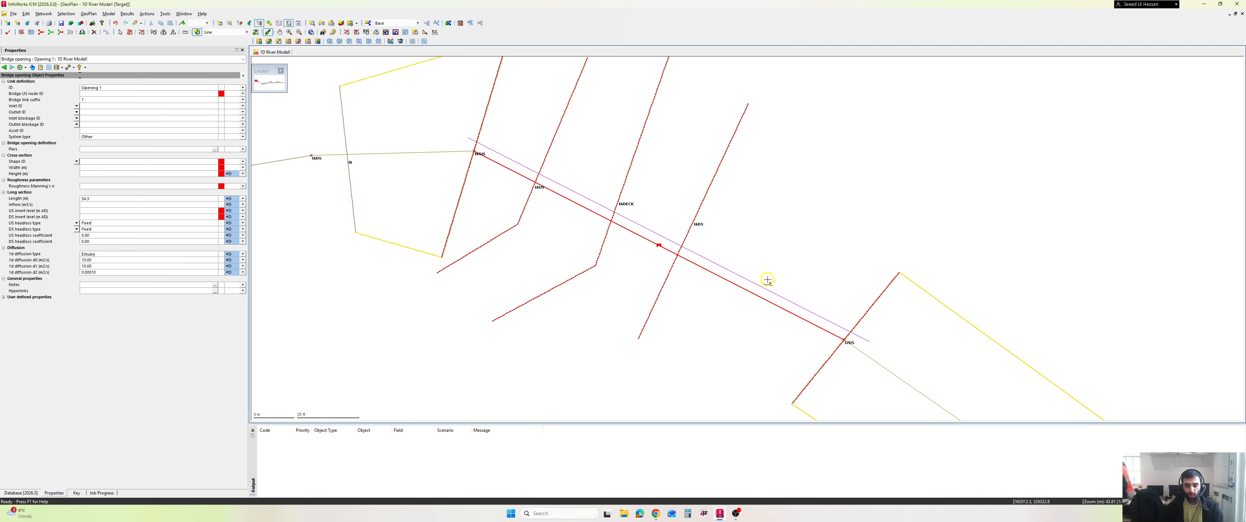
{"action": "key", "text": "Escape"}
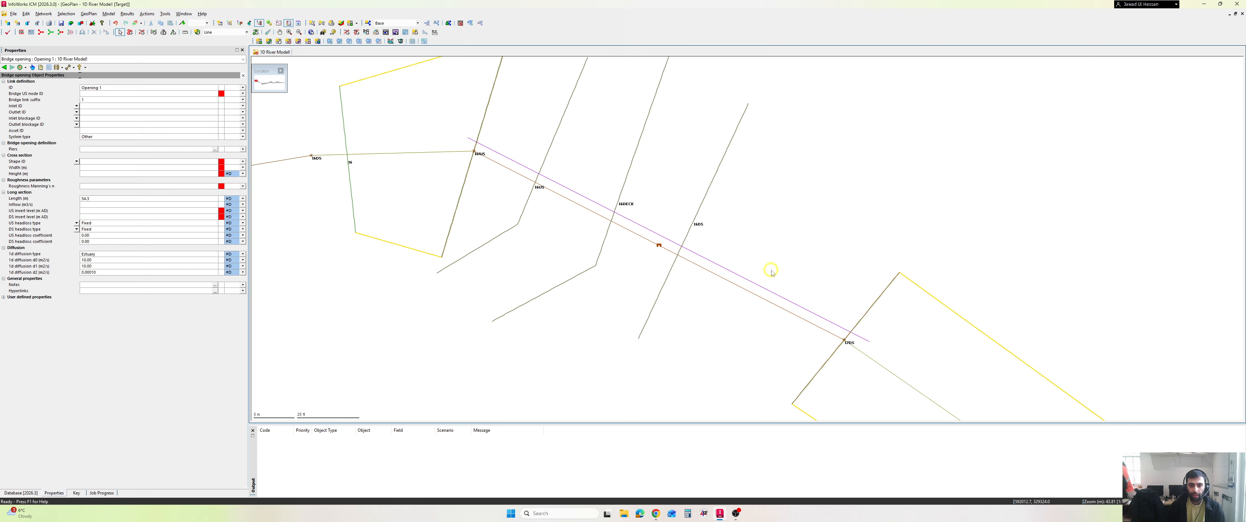
- Select the bridge opening line and set its shape ID to RECT
{"action": "left_click", "coordinate": [654, 235]}
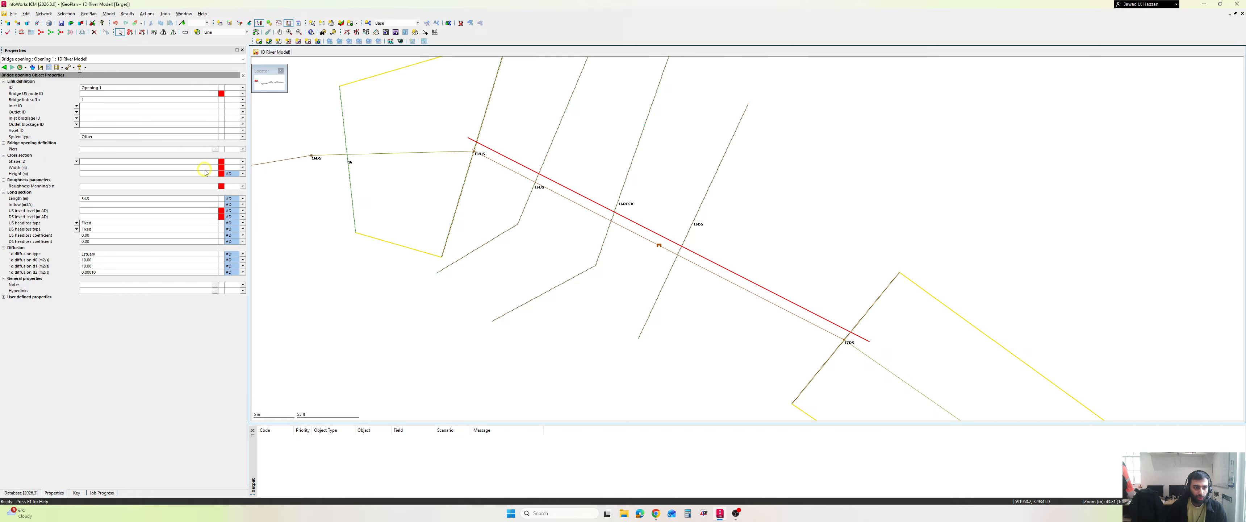
{"action": "left_click", "coordinate": [187, 163]}
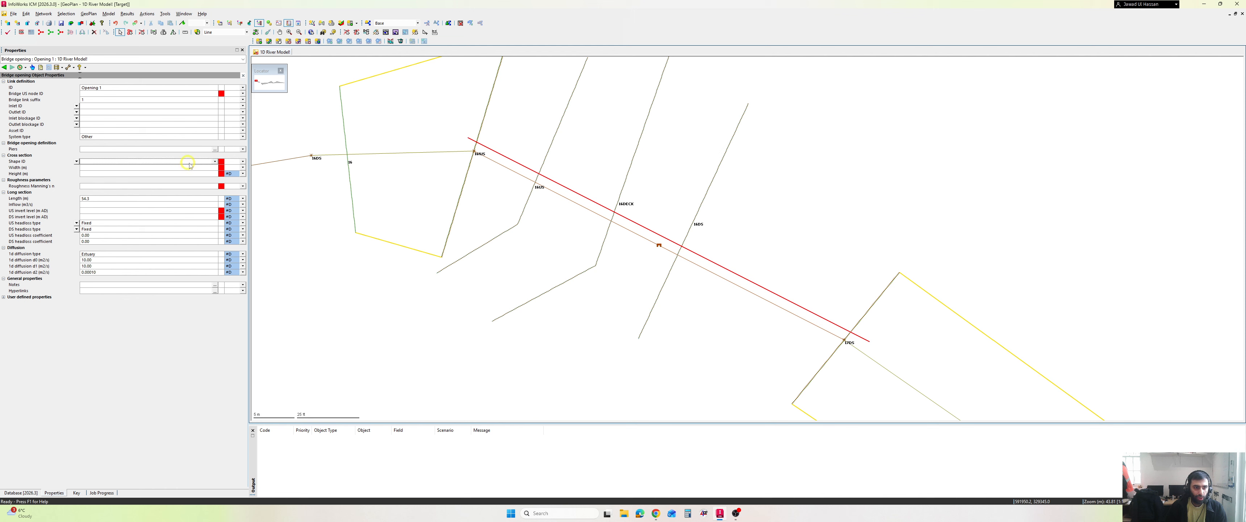
{"action": "left_click", "coordinate": [215, 162]}
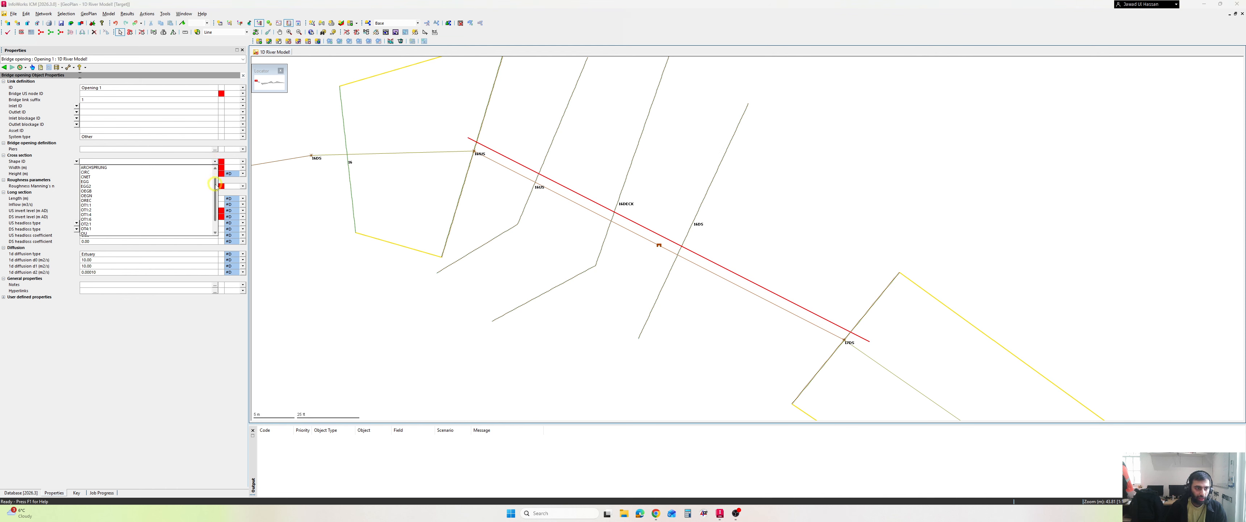
{"action": "left_click_drag", "start_coordinate": [216, 178], "coordinate": [218, 195]}
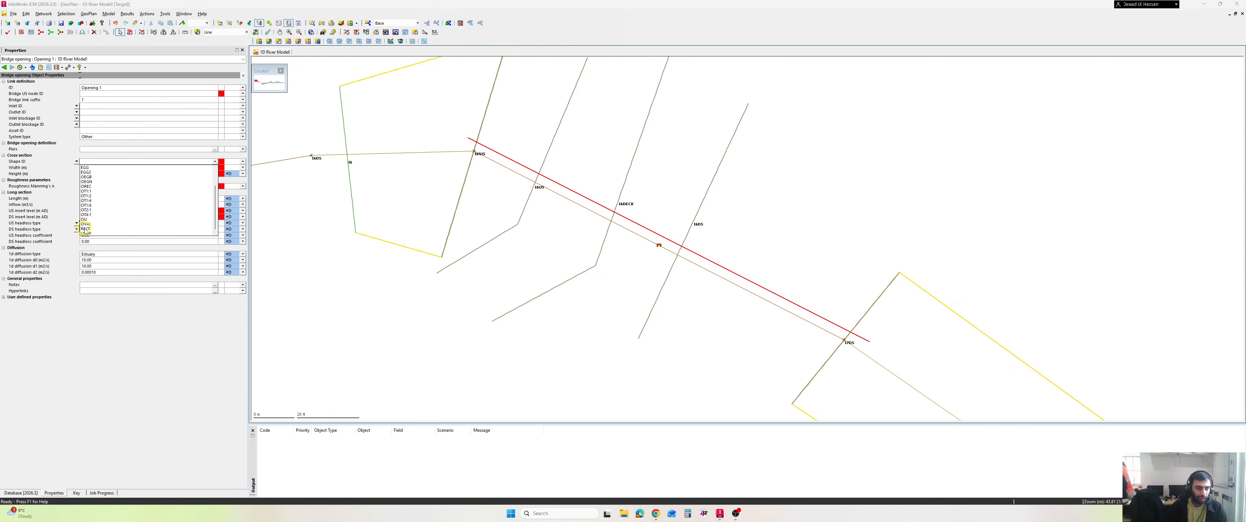
{"action": "left_click", "coordinate": [86, 228]}
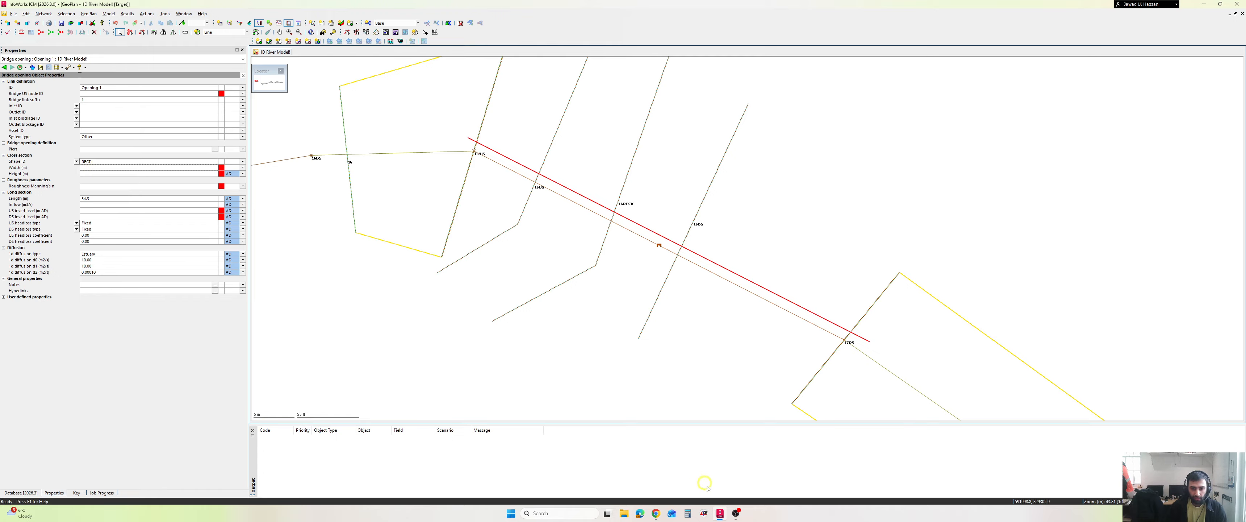
- Consult the Bridges ICM document and set the opening's width to 23.000 m, height to 1.200 m and Manning's n roughness to 0.0110
{"action": "left_click", "coordinate": [657, 513]}
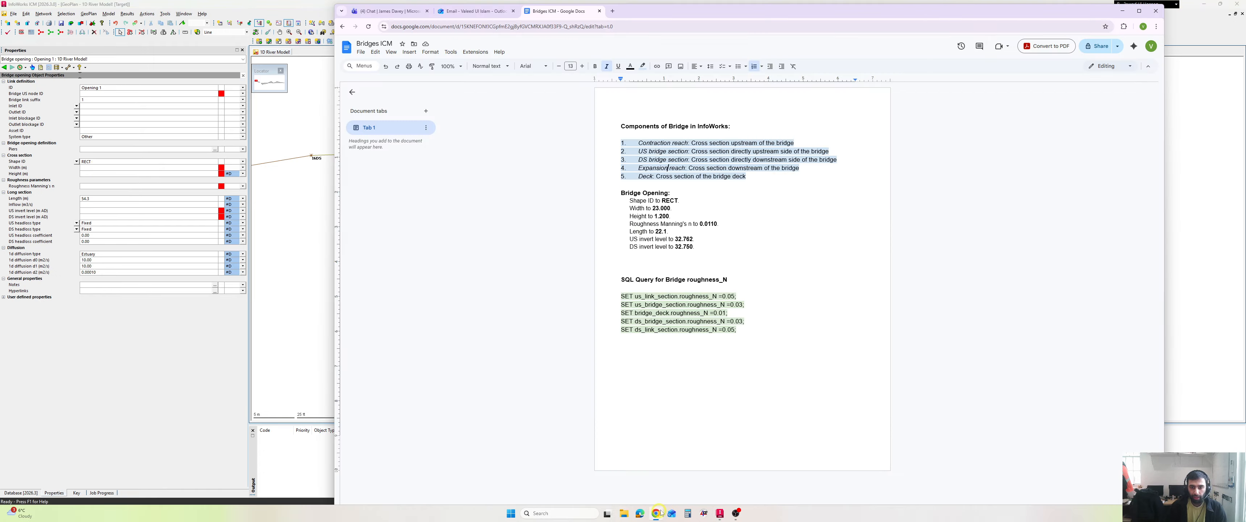
{"action": "left_click", "coordinate": [101, 169]}
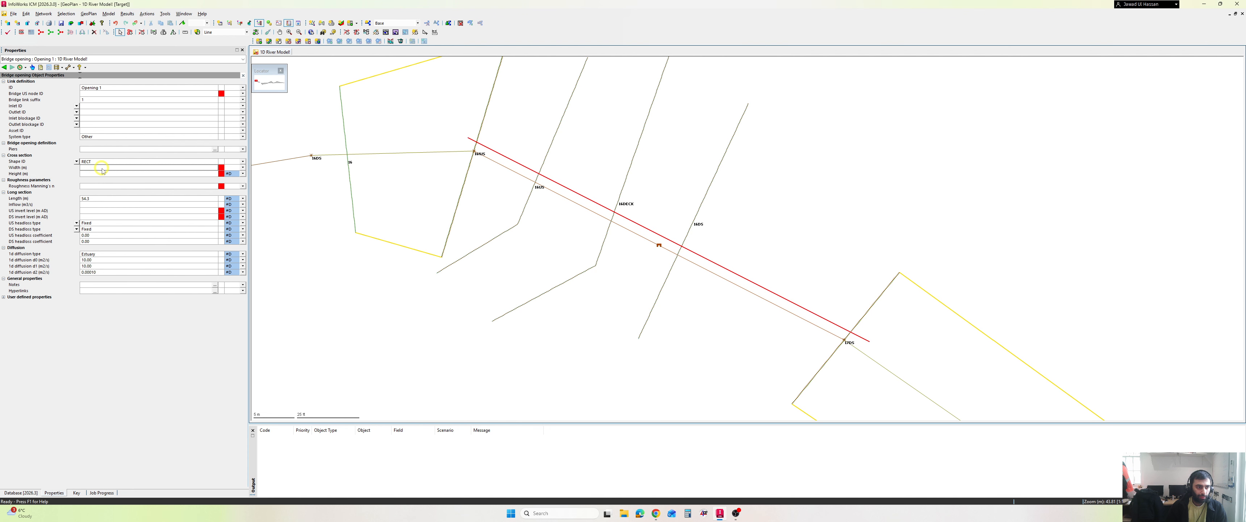
{"action": "type", "text": "23"}
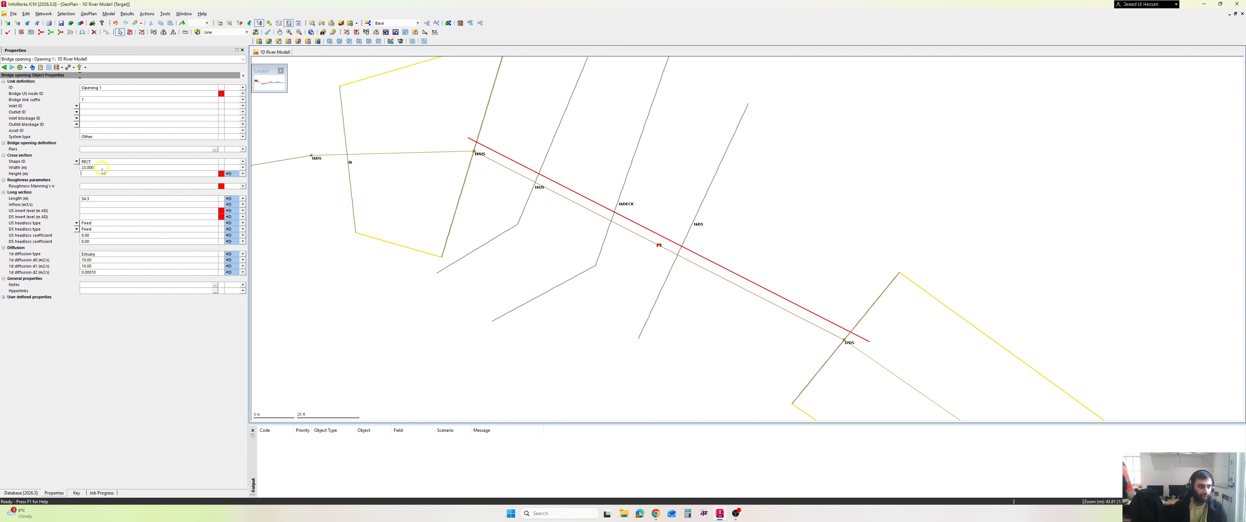
{"action": "key", "text": "Return"}
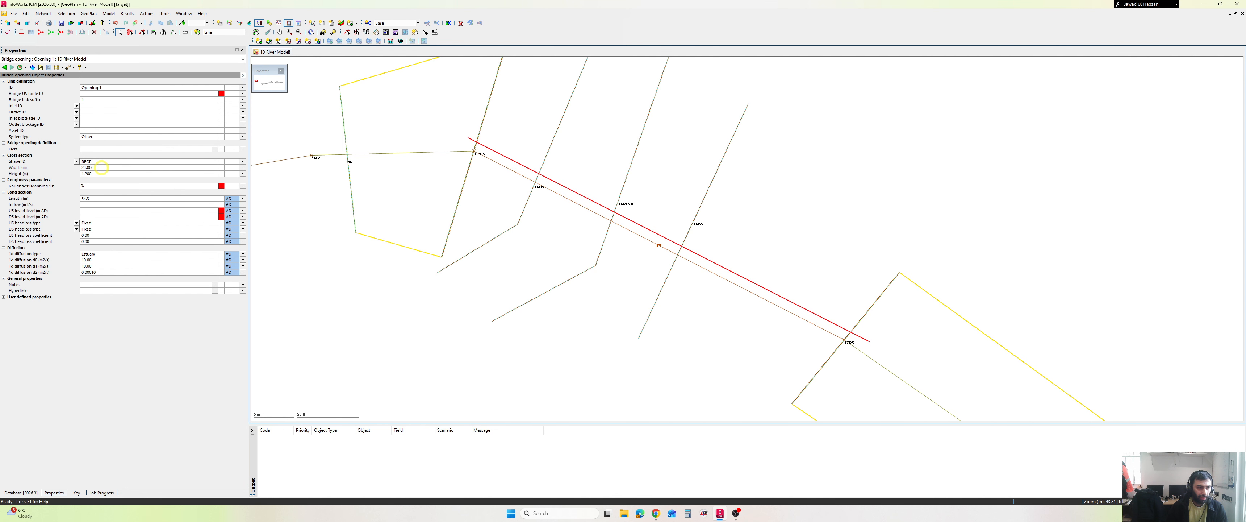
{"action": "key", "text": "Return"}
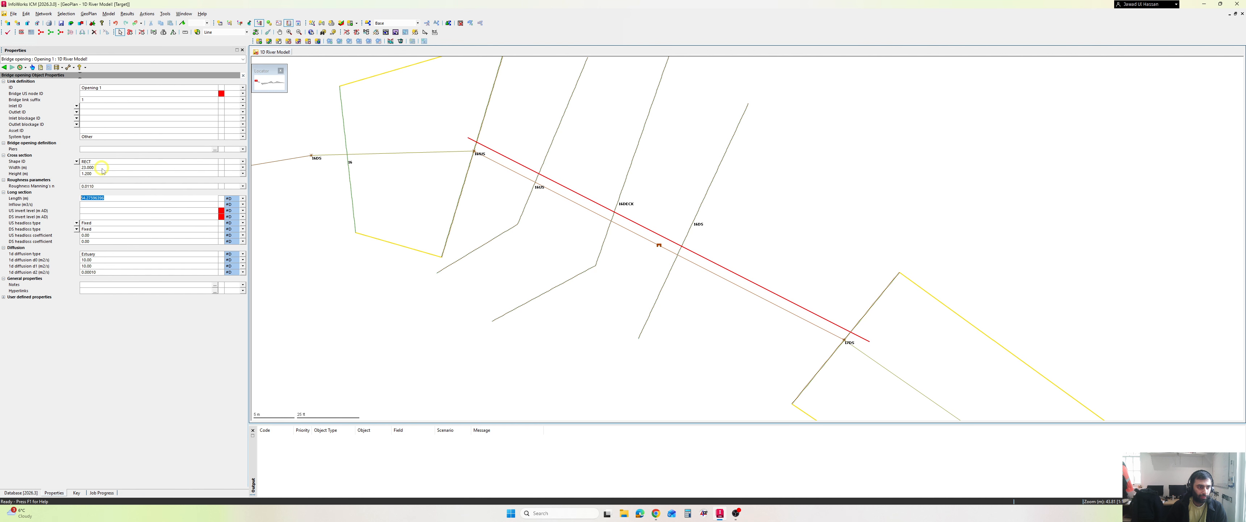
- Check the opening's length in the Bridges ICM document and set it to 22.1 m
{"action": "left_click", "coordinate": [656, 513]}
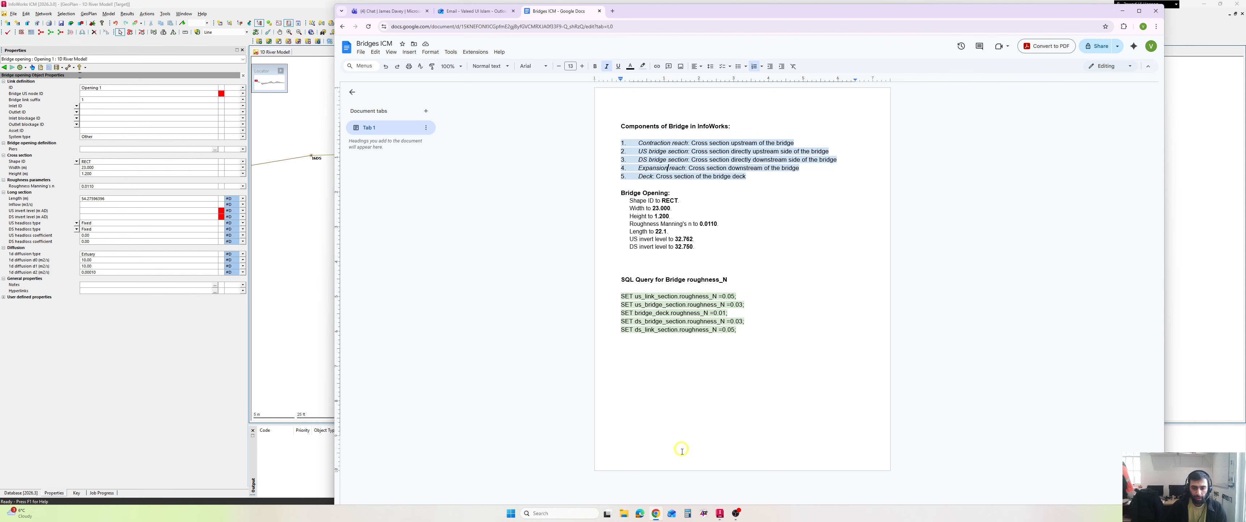
{"action": "left_click", "coordinate": [656, 514]}
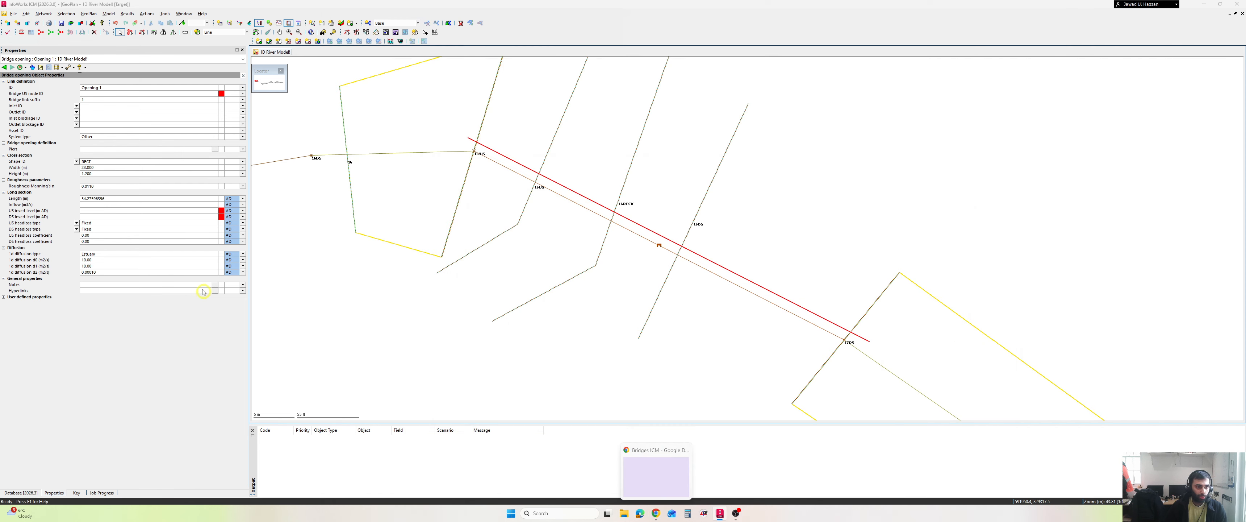
{"action": "left_click", "coordinate": [126, 198]}
{"action": "left_click", "coordinate": [124, 198]}
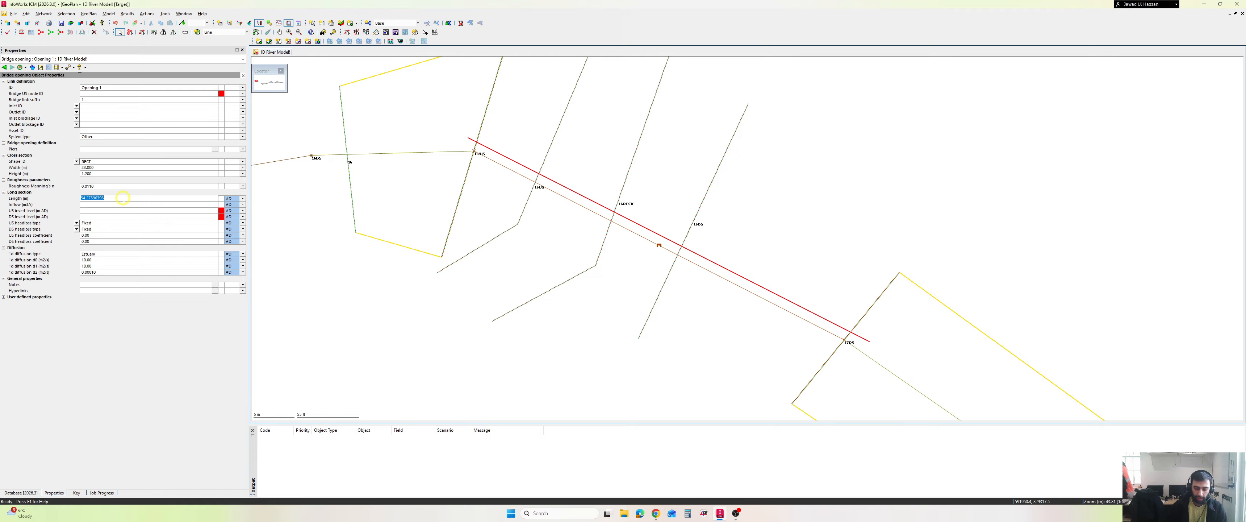
{"action": "type", "text": "22.1"}
{"action": "key", "text": "Return"}
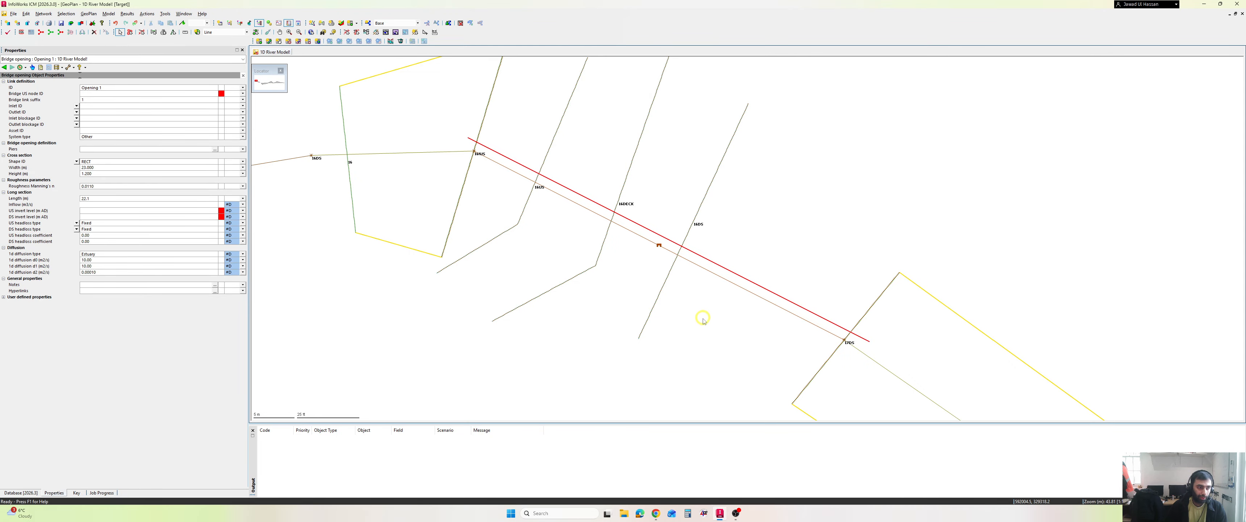
- Look up the upstream invert level in the Bridges ICM document and set it to 32.762 for the opening
{"action": "left_click", "coordinate": [661, 512]}
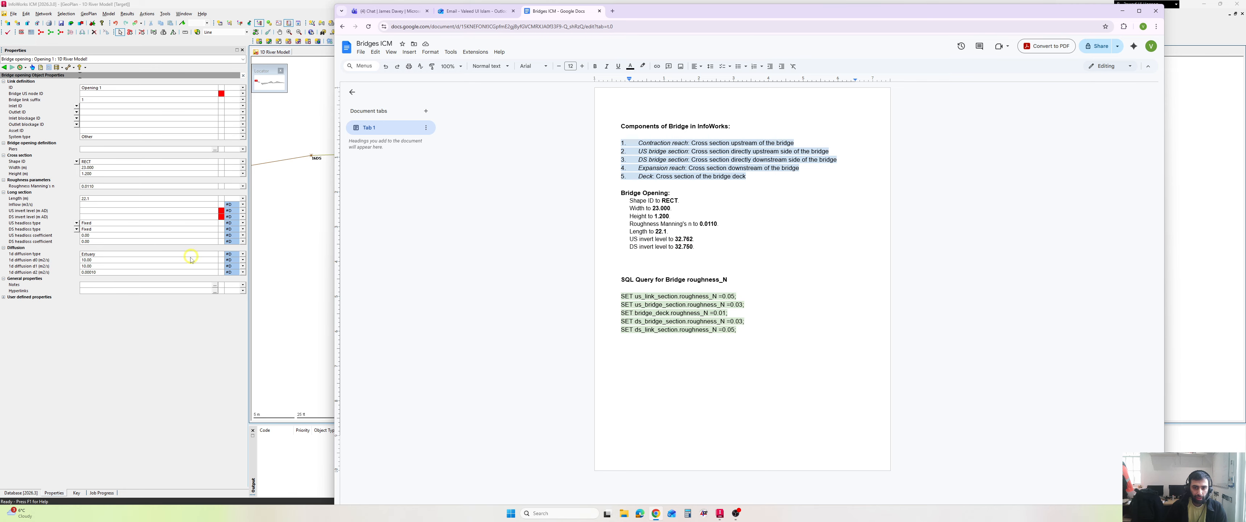
{"action": "left_click", "coordinate": [92, 211]}
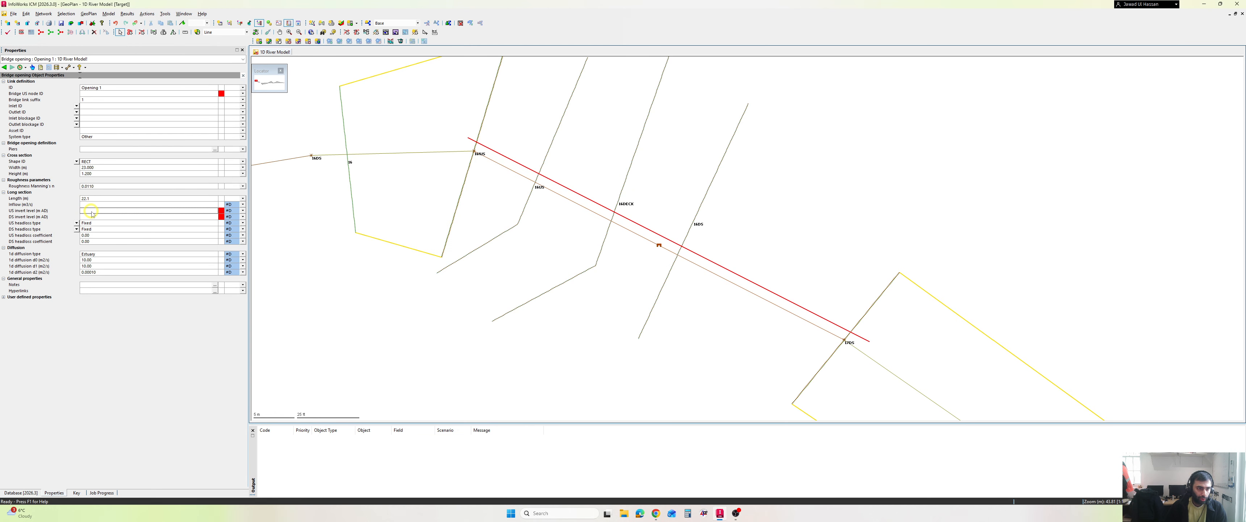
{"action": "type", "text": "32.76"}
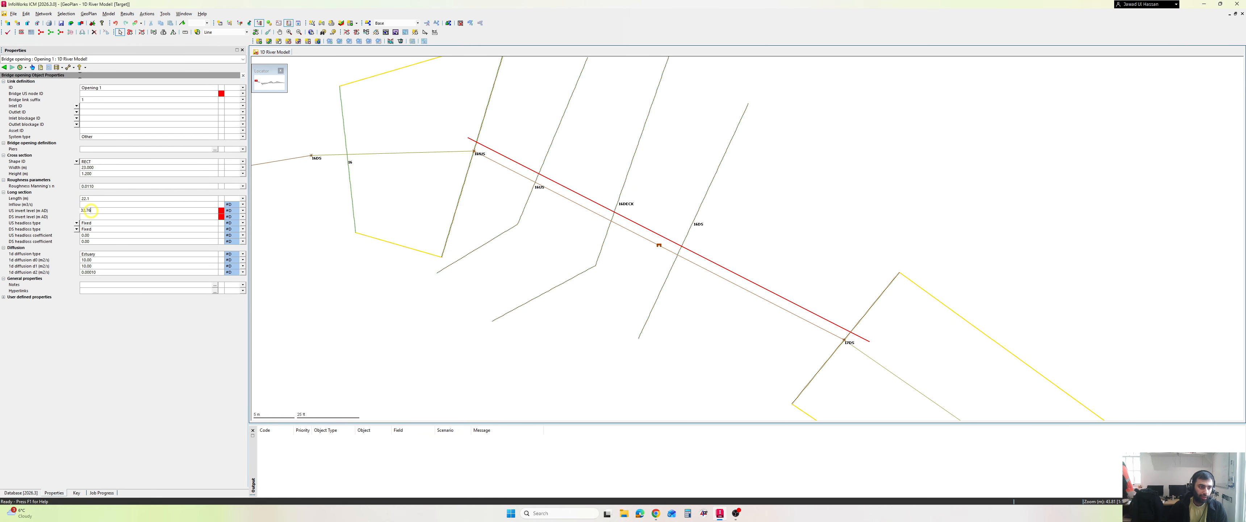
{"action": "type", "text": "2"}
{"action": "key", "text": "Return"}
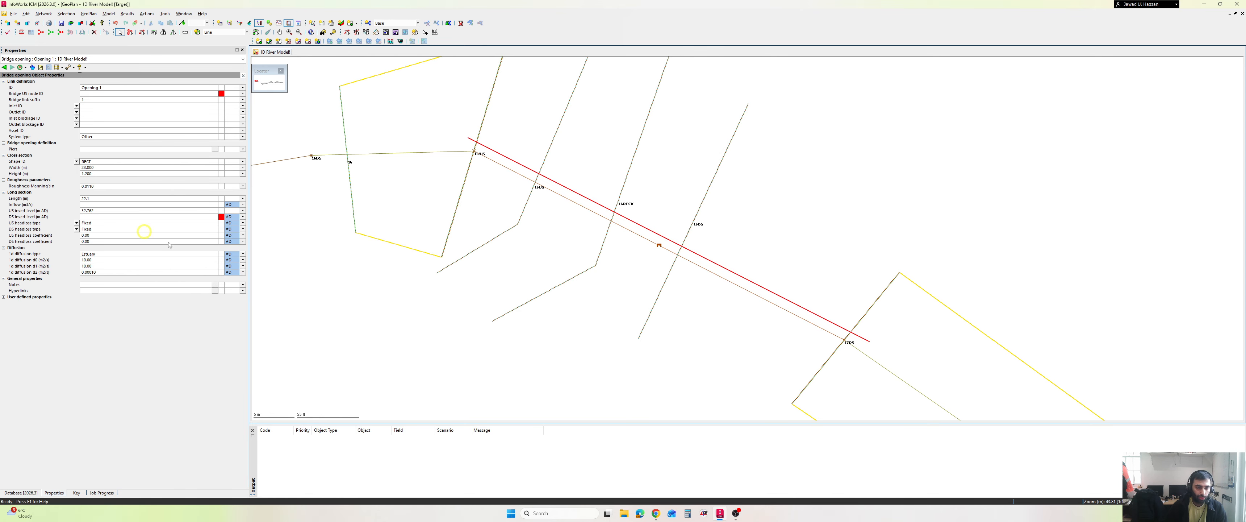
- Look up the downstream invert level in the Bridges ICM document and set it to 32.750 for the opening
{"action": "left_click", "coordinate": [656, 514]}
{"action": "left_click", "coordinate": [659, 514]}
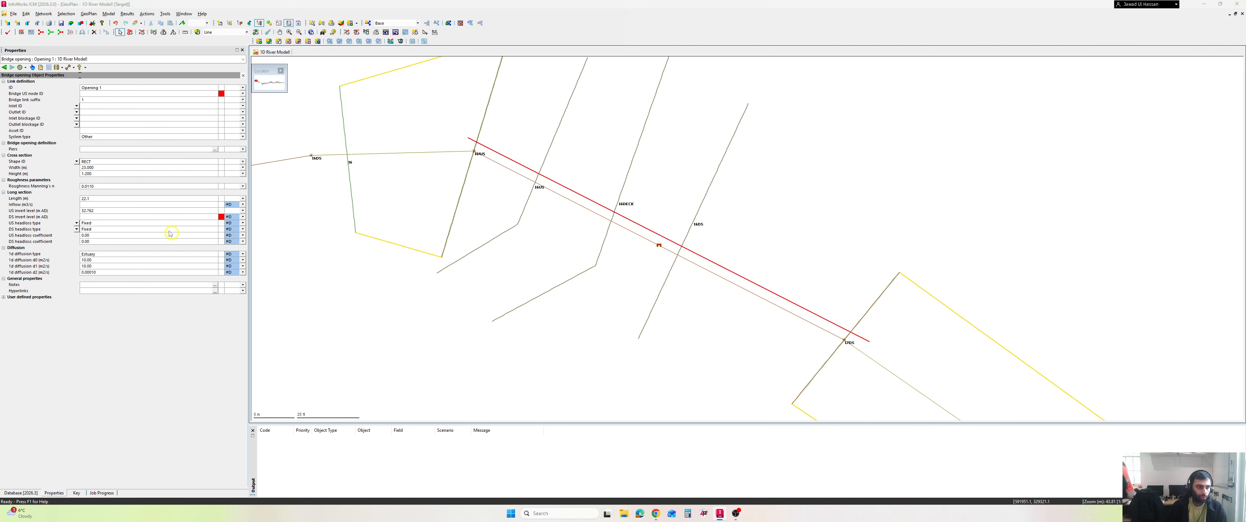
{"action": "type", "text": "32.750"}
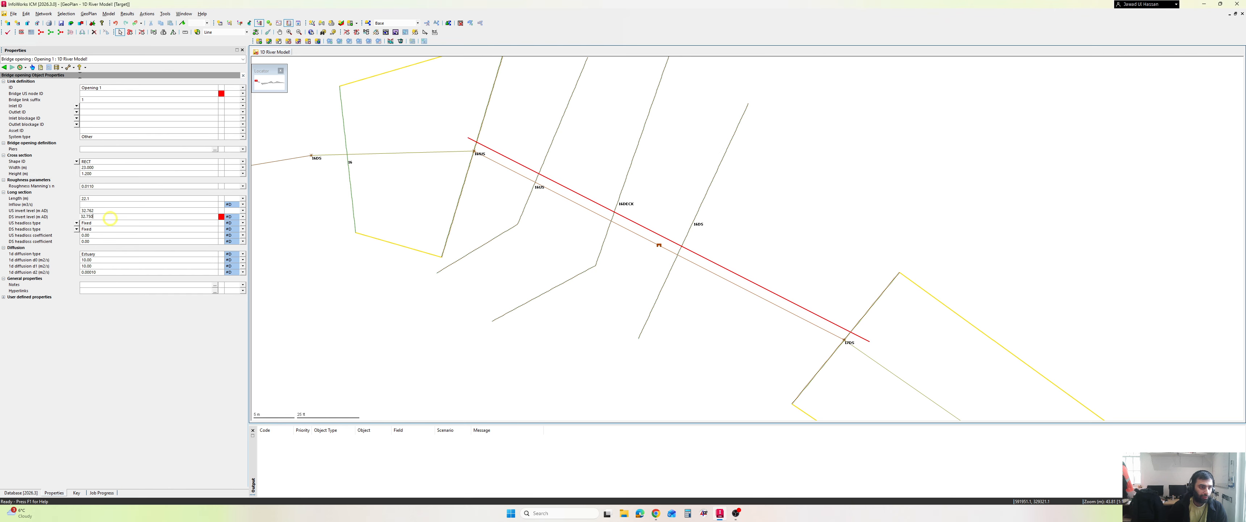
{"action": "left_click", "coordinate": [112, 222]}
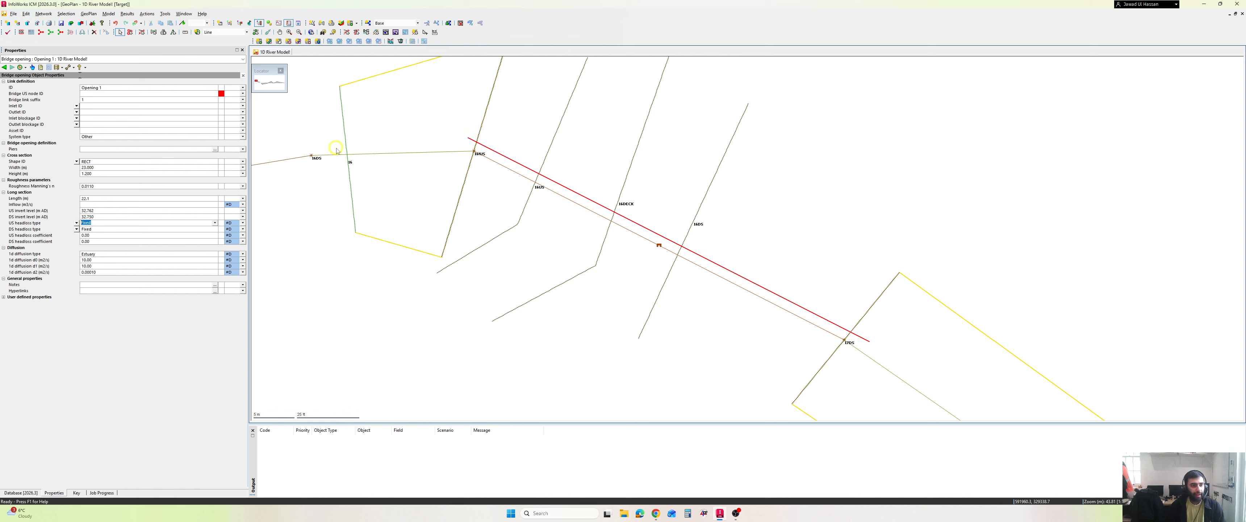
- Open the geometry of the opening's RECT shape and rotate its 3D preview to examine the profile
{"action": "left_click", "coordinate": [143, 161]}
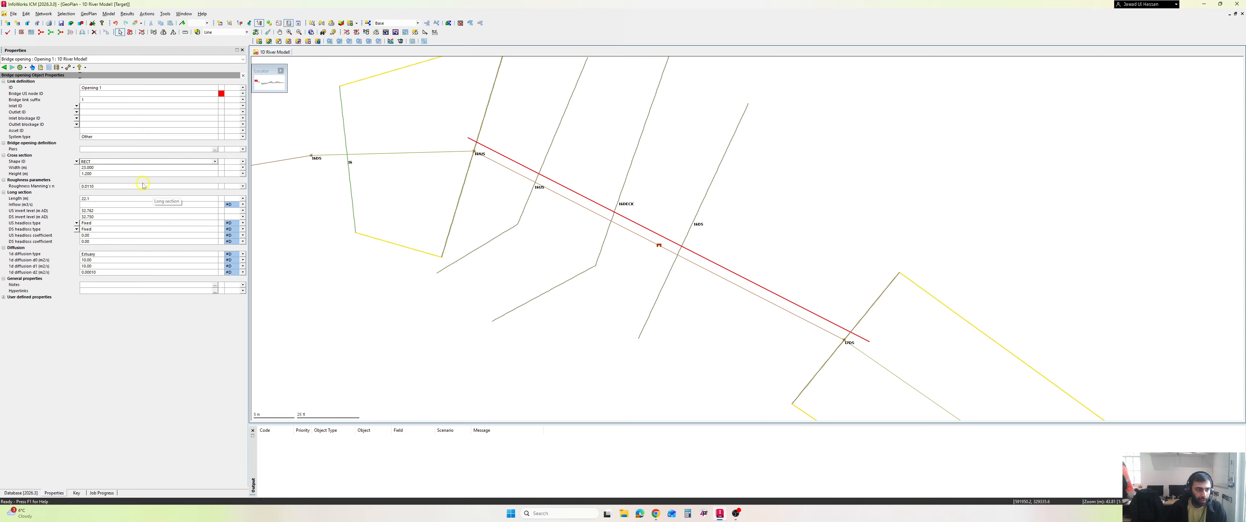
{"action": "left_click", "coordinate": [76, 162]}
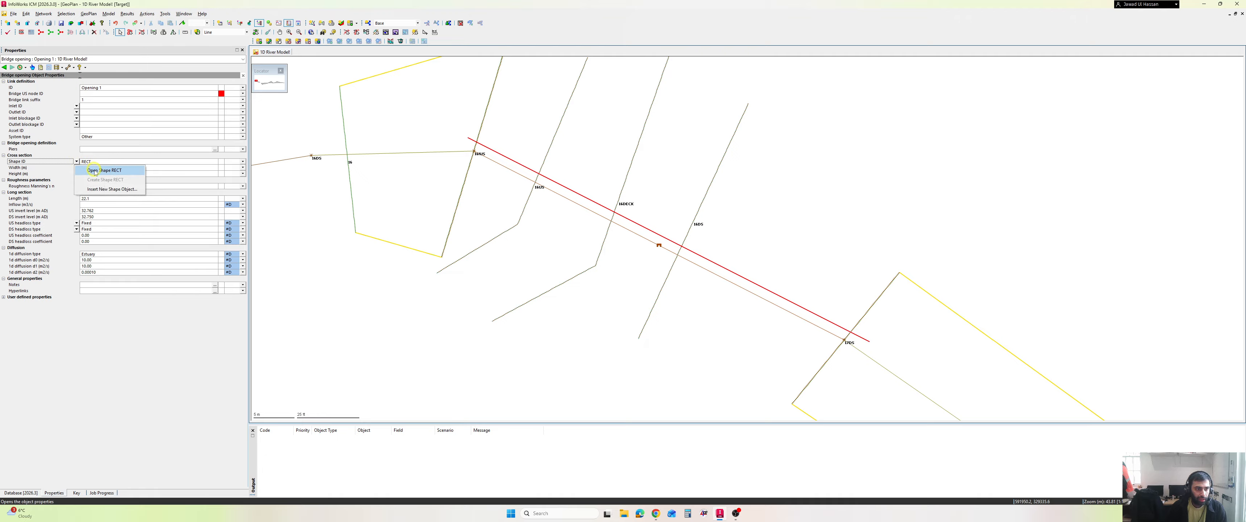
{"action": "left_click", "coordinate": [96, 171]}
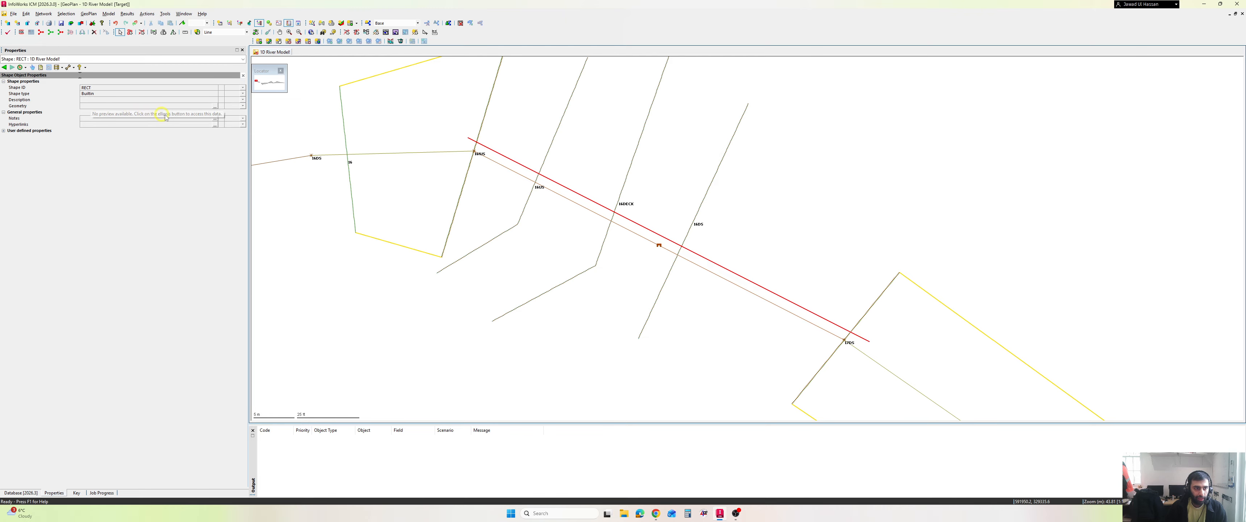
{"action": "left_click", "coordinate": [215, 108]}
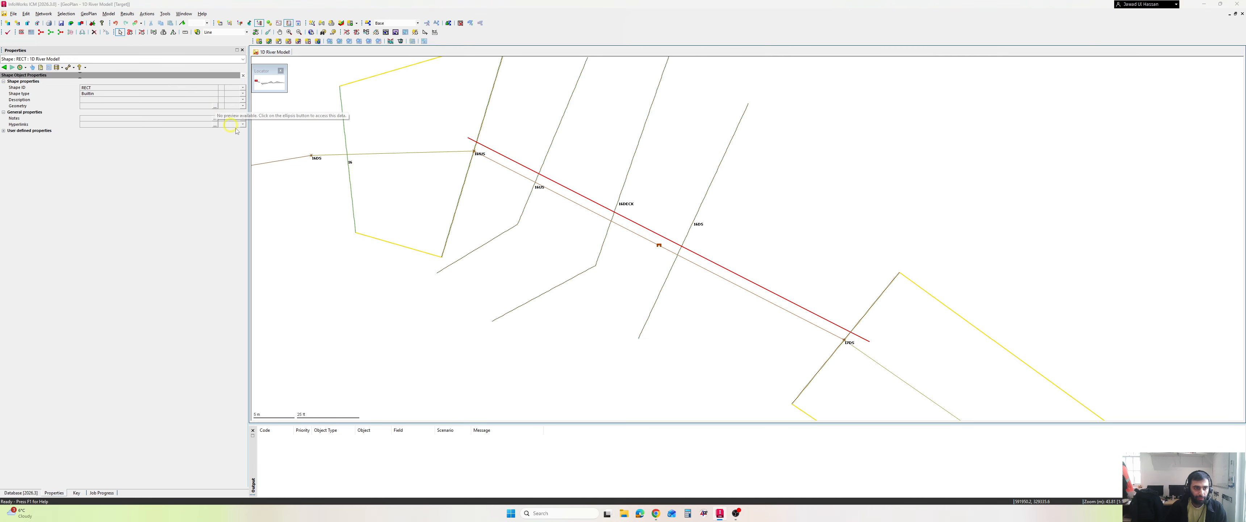
{"action": "left_click_drag", "start_coordinate": [667, 298], "coordinate": [749, 313]}
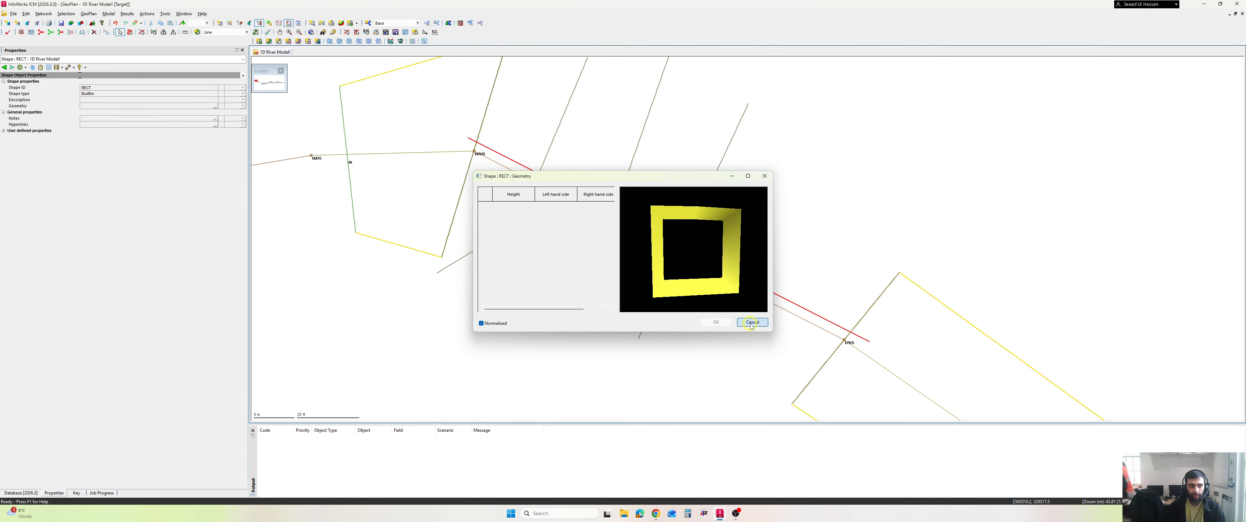
- Close the RECT shape's geometry without changes and return to the bridge opening's properties
{"action": "left_click", "coordinate": [753, 322]}
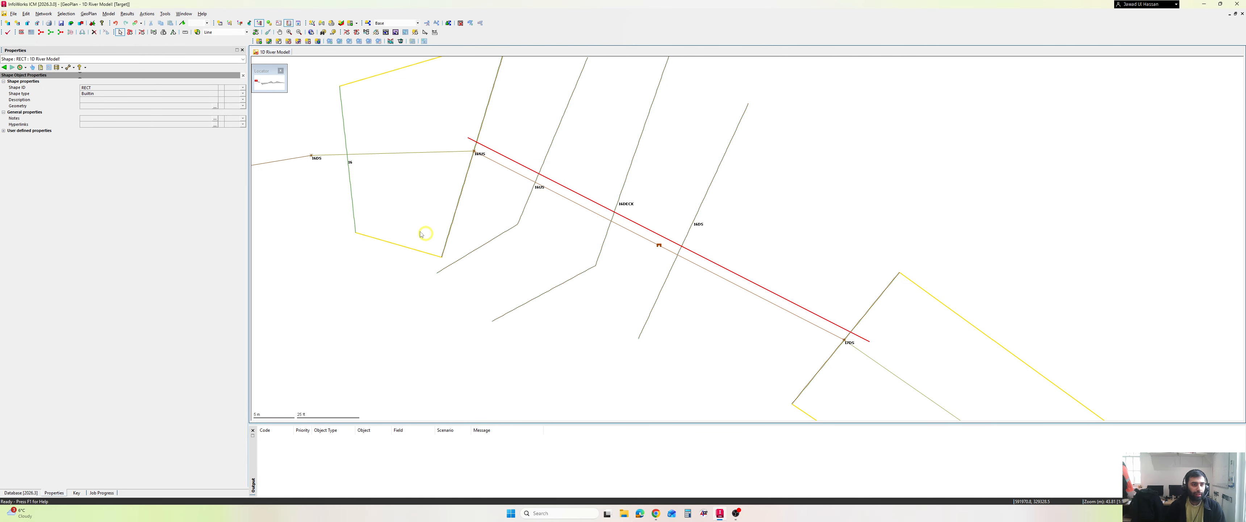
{"action": "left_click", "coordinate": [4, 67]}
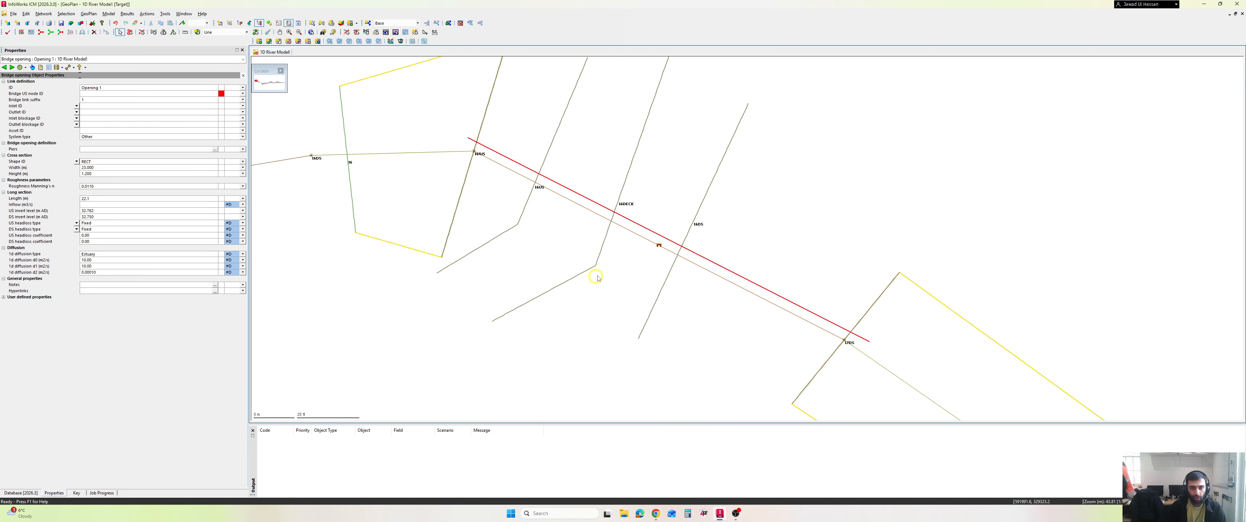
- Select the bridge link together with Opening 1, insert the selected opening into the bridge sections, and close the operation report
{"action": "left_click", "coordinate": [575, 203]}
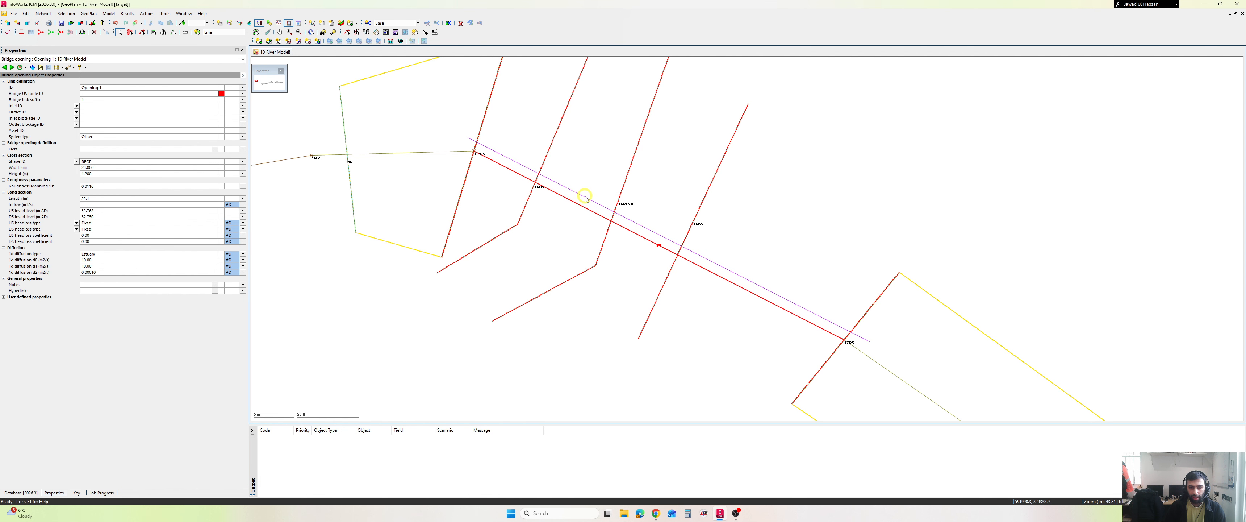
{"action": "left_click", "coordinate": [585, 198]}
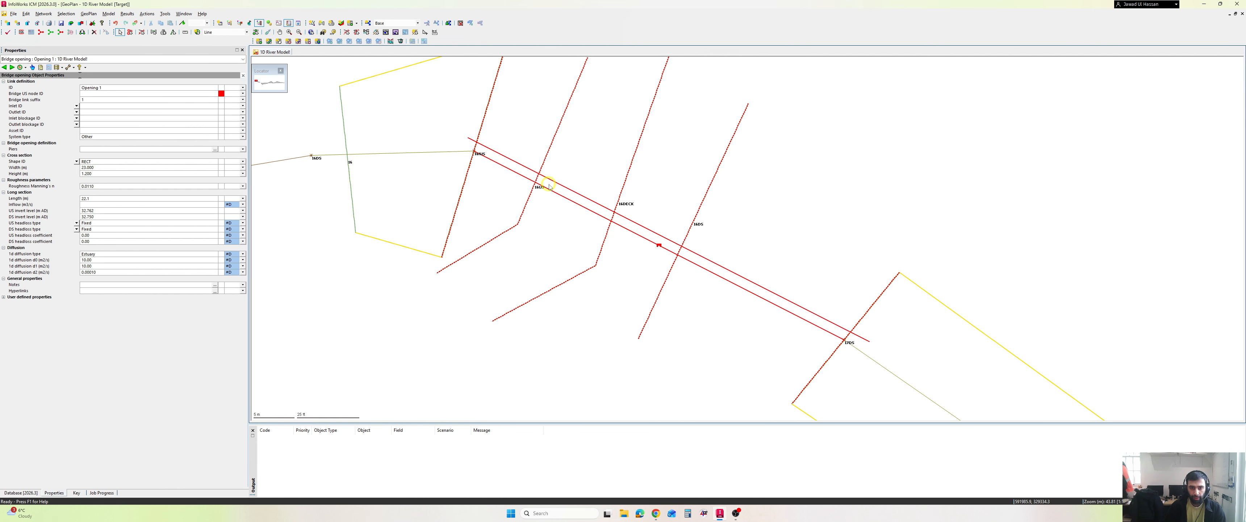
{"action": "left_click", "coordinate": [113, 13]}
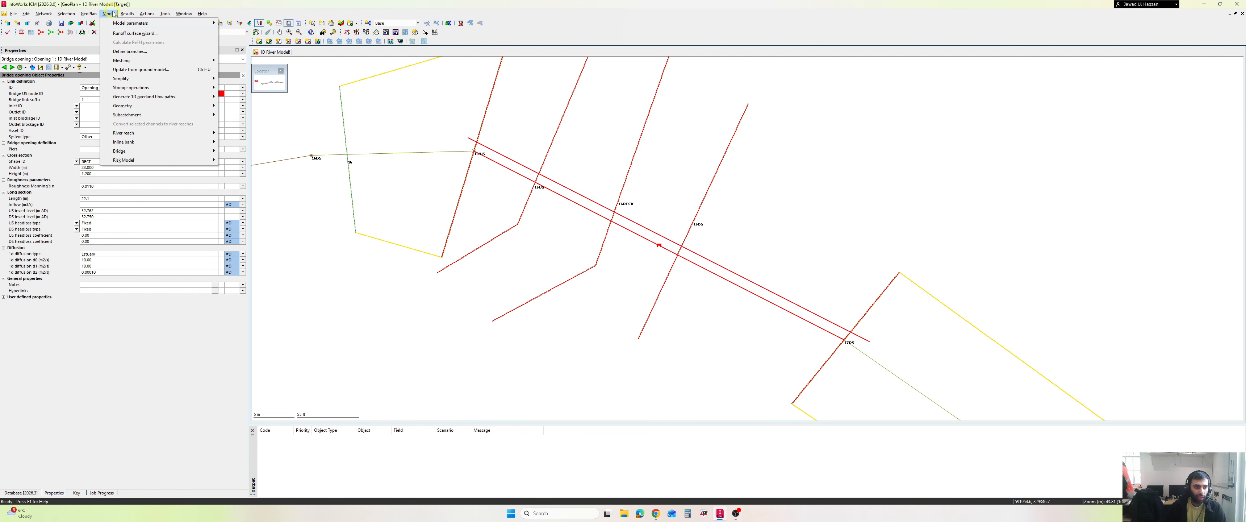
{"action": "mouse_move", "coordinate": [154, 154]}
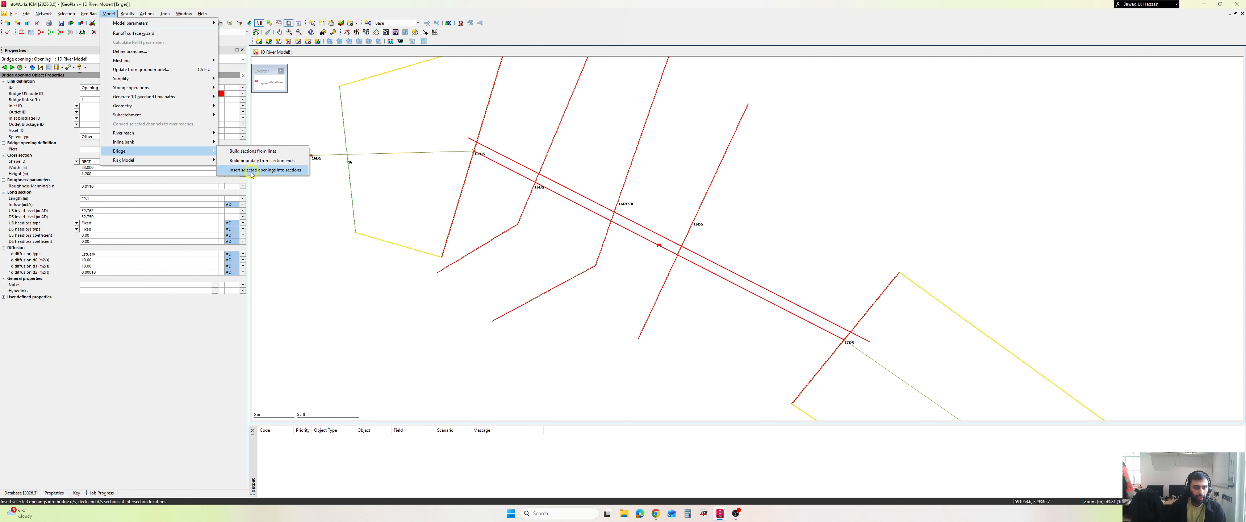
{"action": "left_click", "coordinate": [284, 171]}
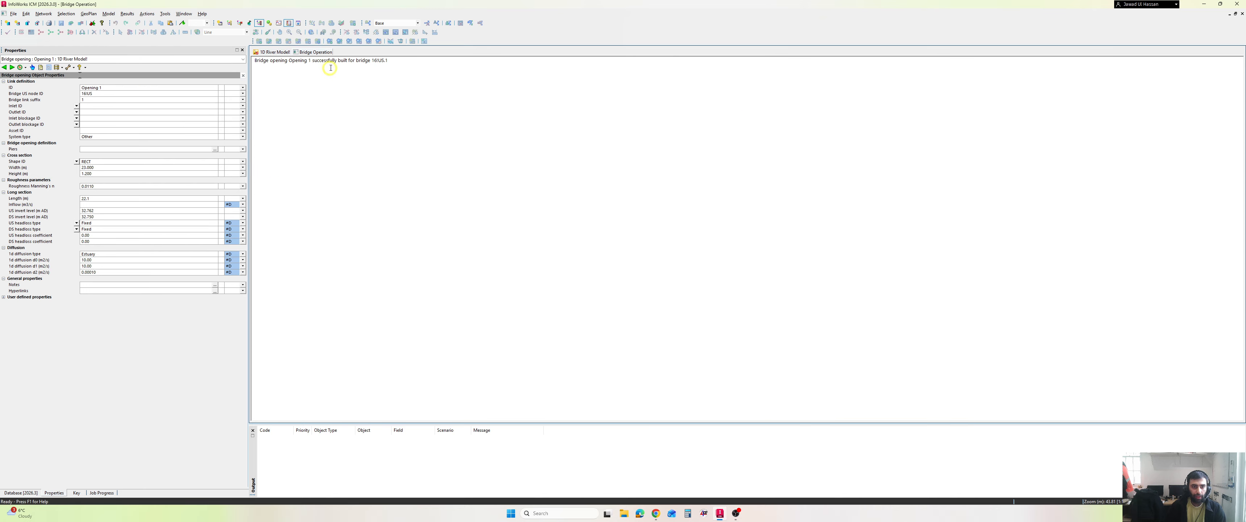
{"action": "right_click", "coordinate": [318, 54]}
{"action": "left_click", "coordinate": [340, 74]}
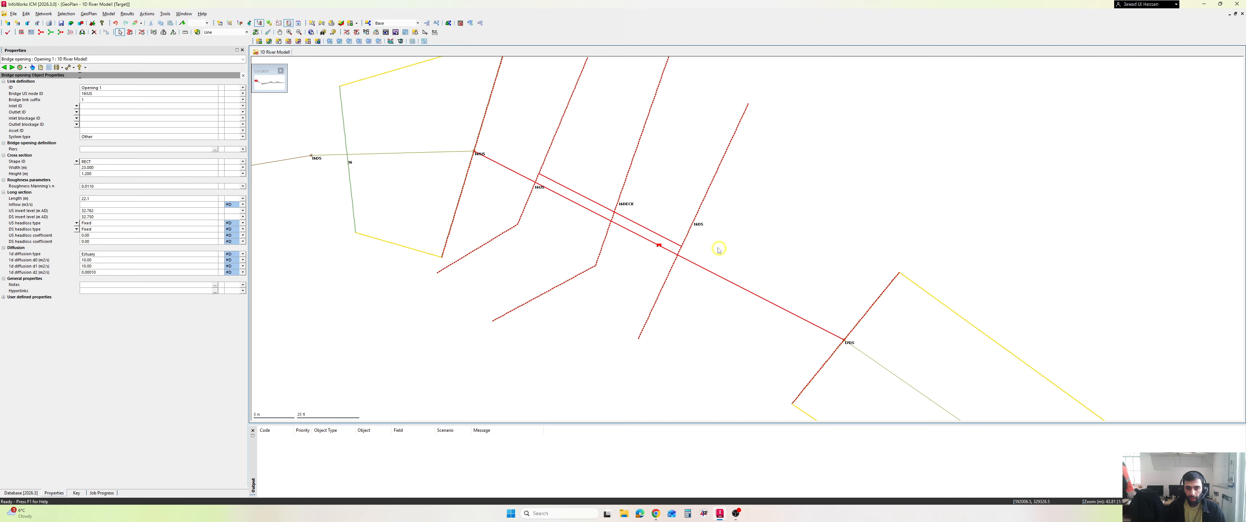
{"action": "left_click", "coordinate": [515, 156]}
{"action": "key", "text": "ctrl+alt+d"}
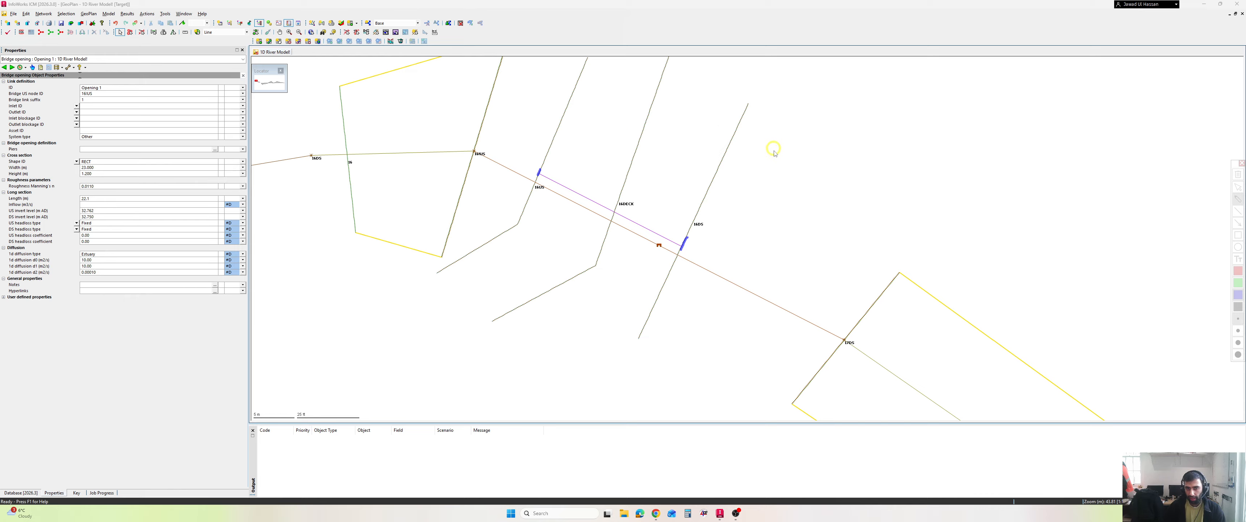
{"action": "key", "text": "Escape"}
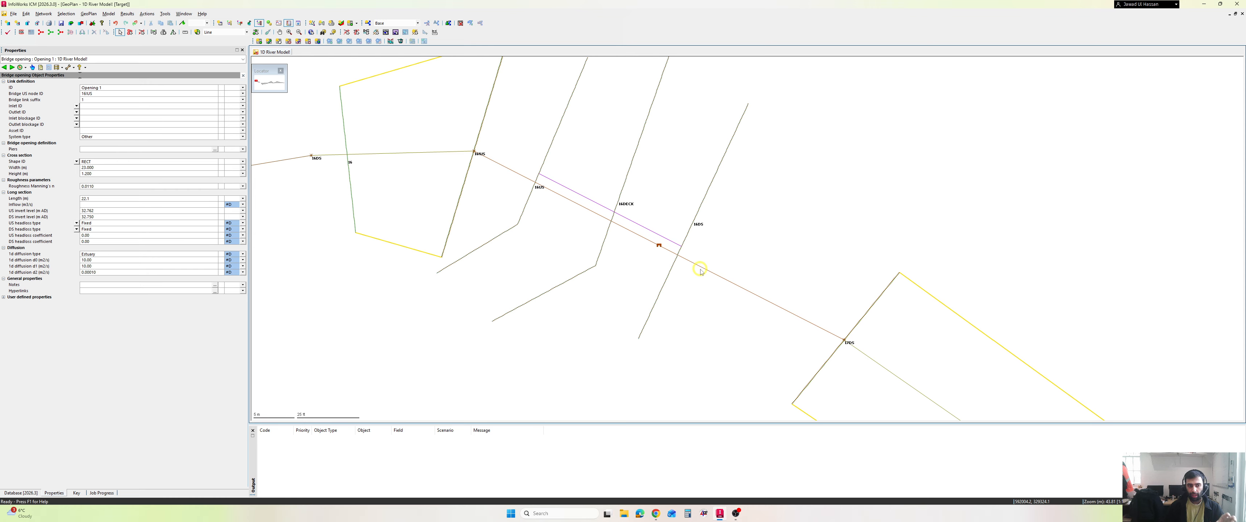
- Select the bridge link, build its boundary from the section ends, and clear the selection
{"action": "left_click_drag", "start_coordinate": [699, 268], "coordinate": [691, 298]}
{"action": "scroll", "coordinate": [691, 298], "scroll_direction": "down", "scroll_amount": 3}
{"action": "left_click", "coordinate": [707, 304]}
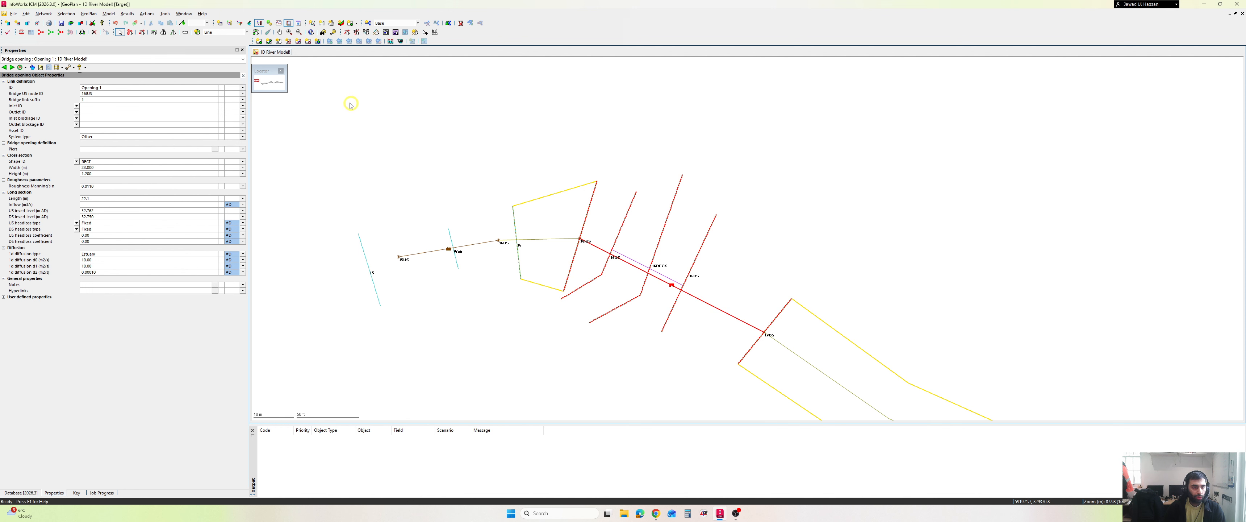
{"action": "left_click", "coordinate": [108, 15]}
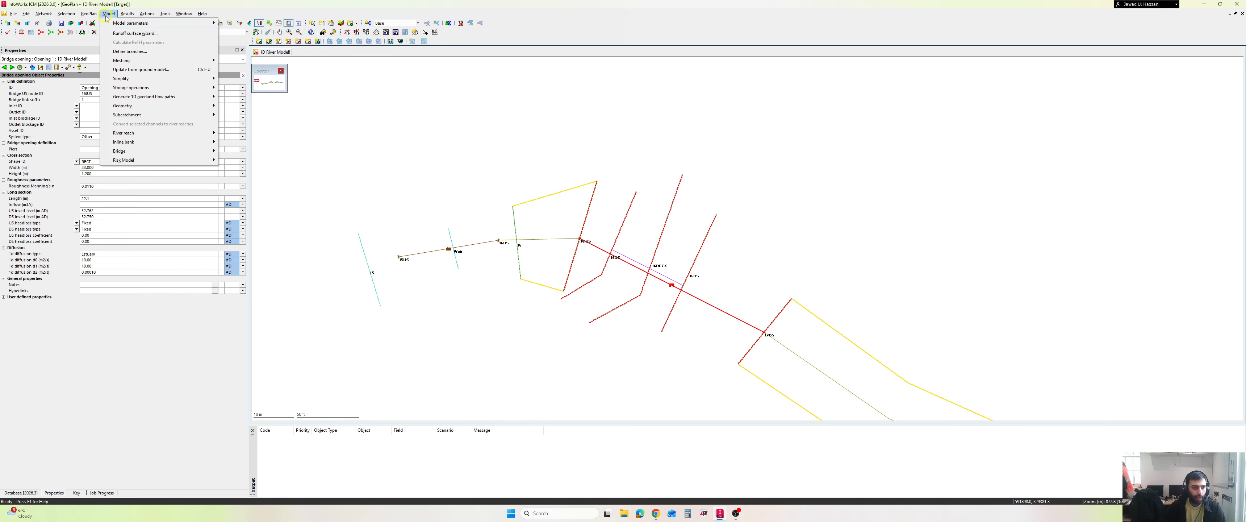
{"action": "mouse_move", "coordinate": [144, 151]}
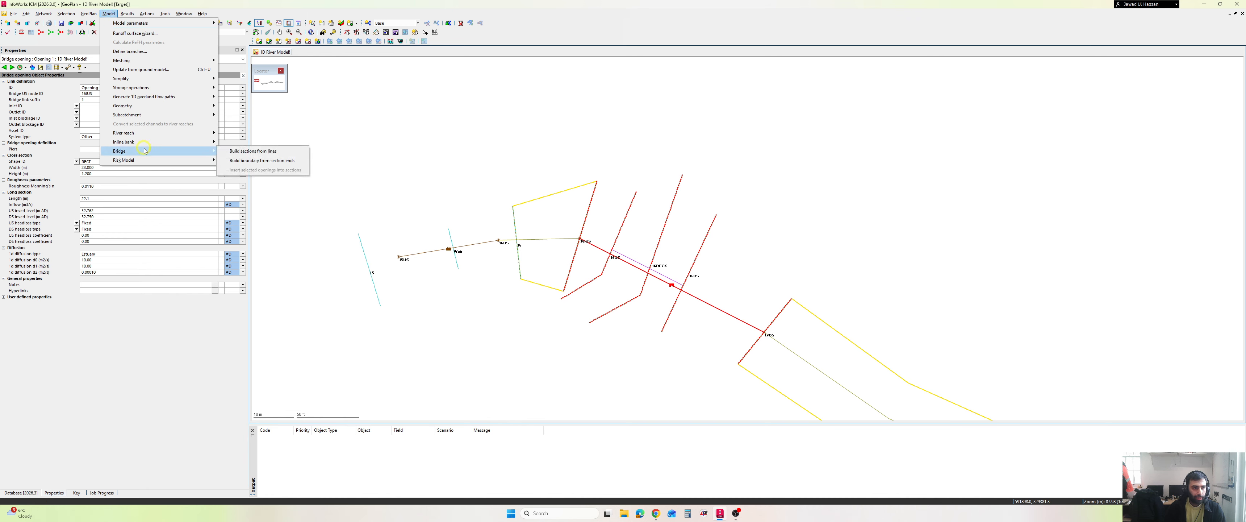
{"action": "left_click", "coordinate": [274, 166]}
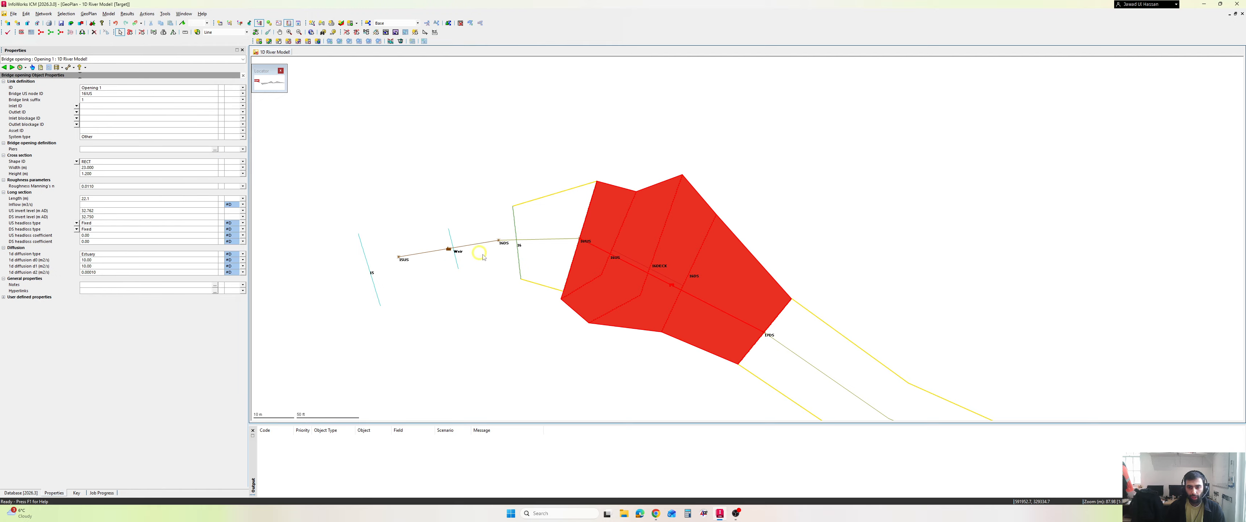
{"action": "left_click", "coordinate": [753, 222]}
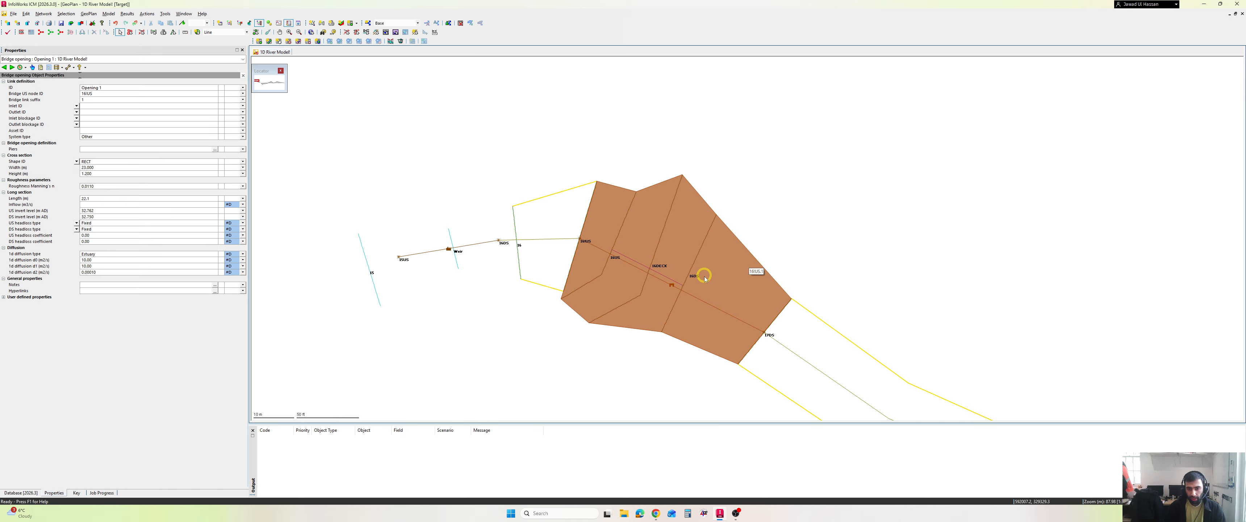
- Open the bridge's properties and review where the opening sits in the US bridge section data
{"action": "left_click", "coordinate": [656, 278]}
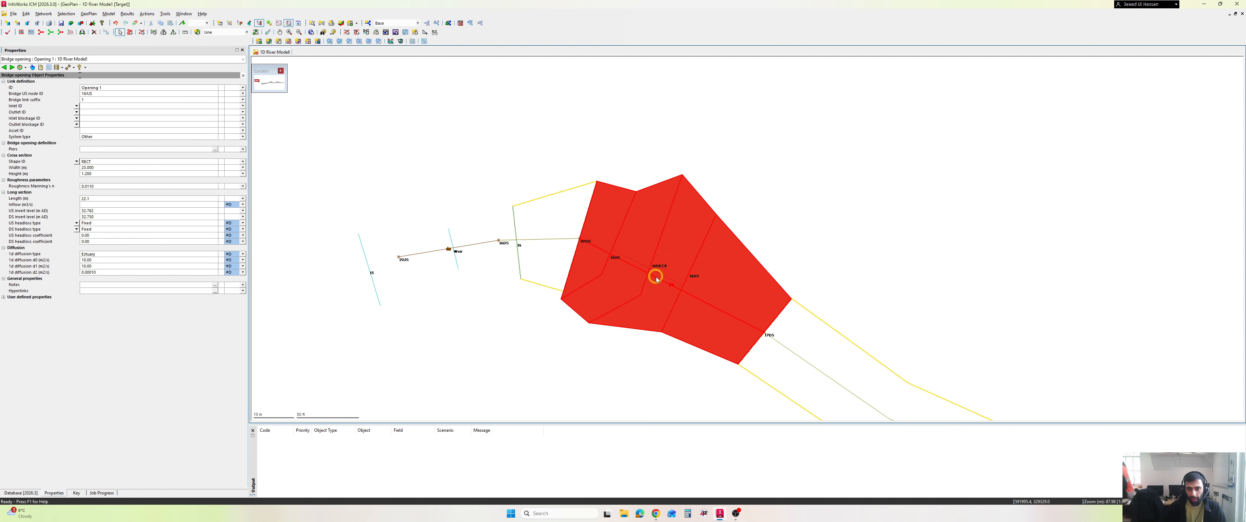
{"action": "left_click", "coordinate": [657, 279]}
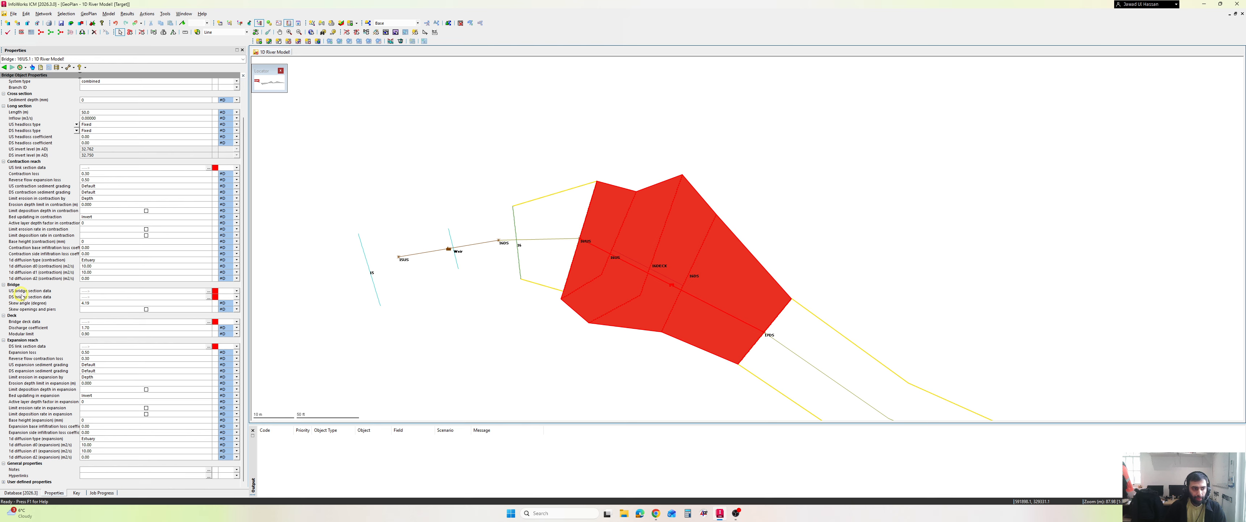
{"action": "left_click", "coordinate": [209, 292]}
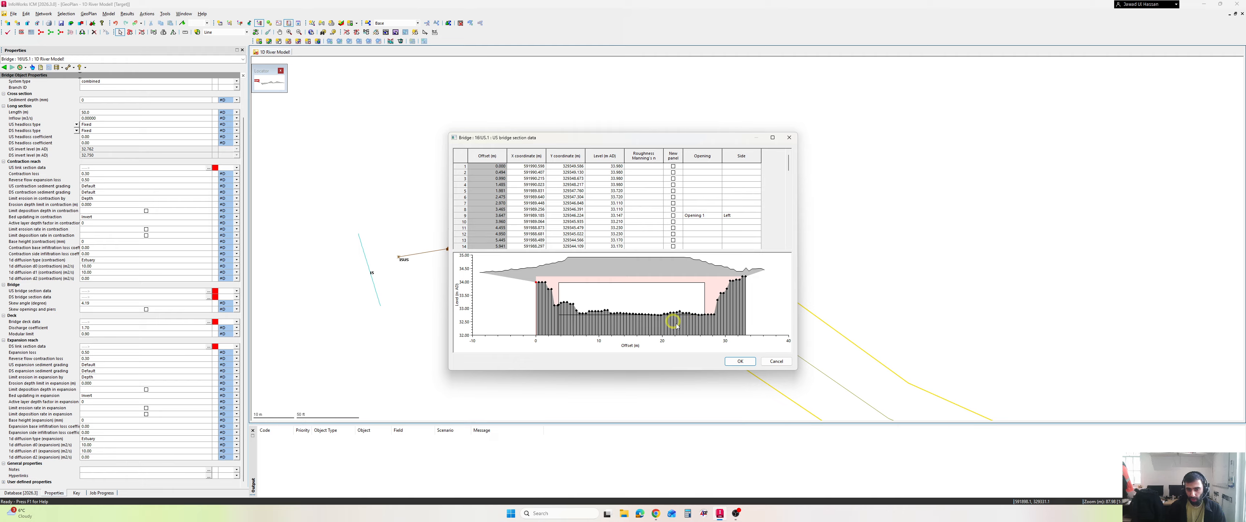
{"action": "left_click", "coordinate": [740, 361]}
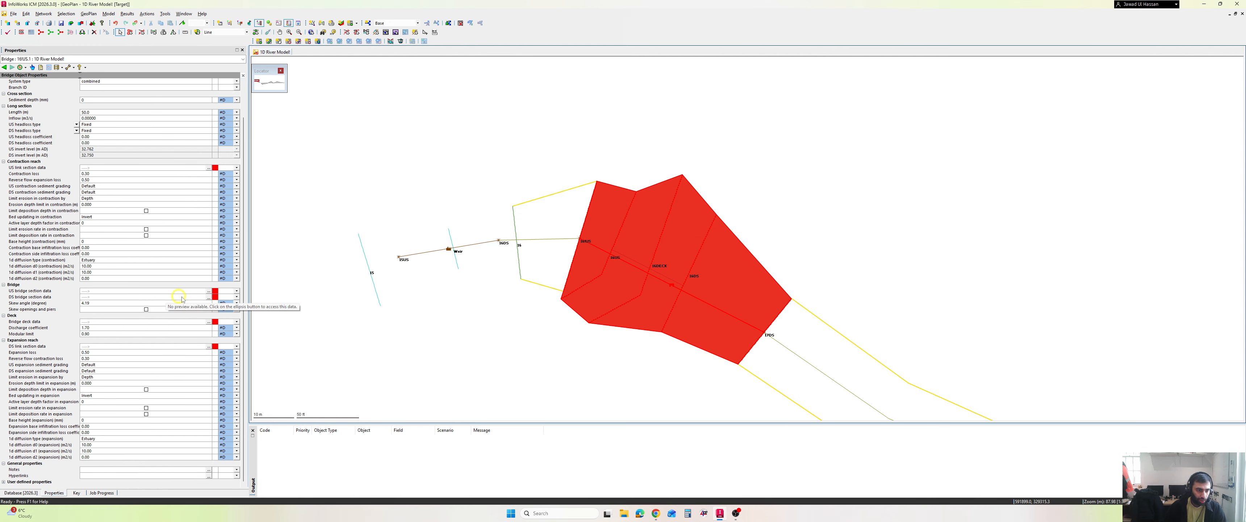
- Open the DS bridge section data and examine the opening's position against the channel profile
{"action": "left_click", "coordinate": [208, 297]}
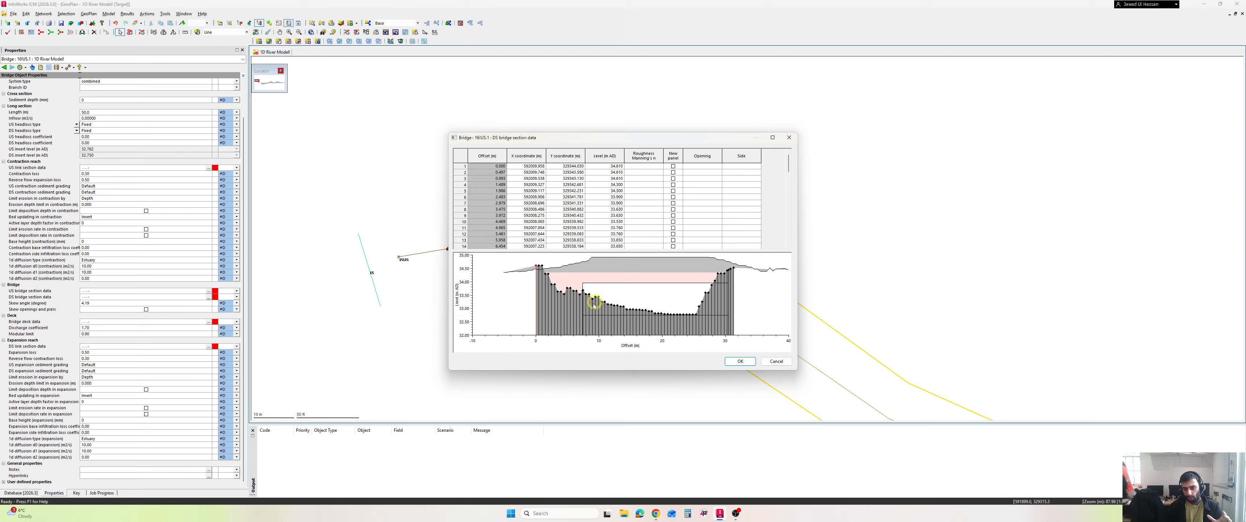
{"action": "key", "text": "ctrl+shift+p"}
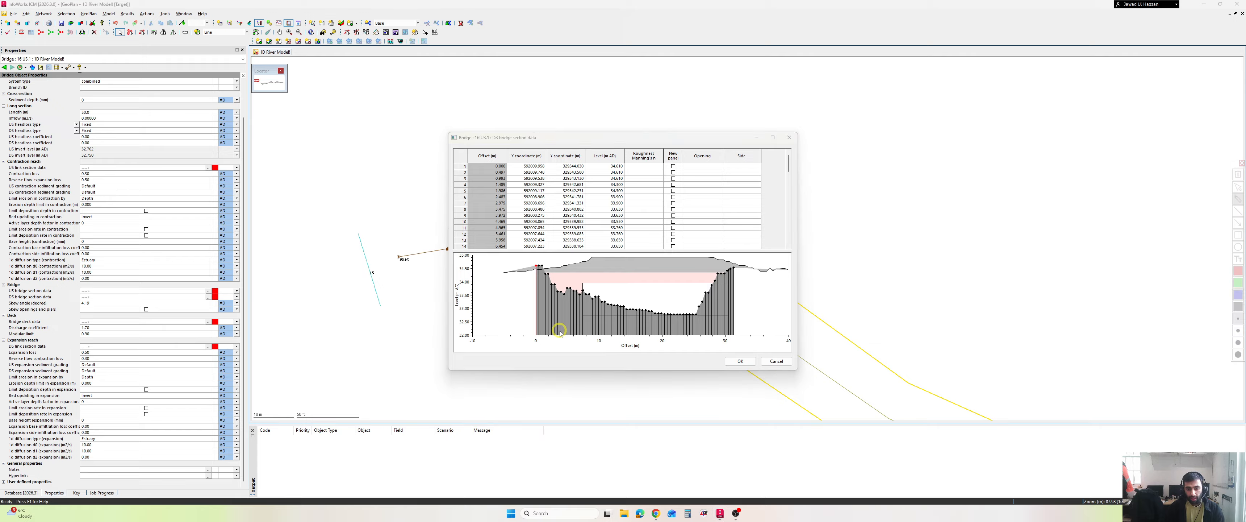
{"action": "mouse_move", "coordinate": [559, 332]}
{"action": "left_mouse_down"}
{"action": "mouse_move", "coordinate": [559, 290]}
{"action": "mouse_move", "coordinate": [586, 274]}
{"action": "mouse_move", "coordinate": [720, 279]}
{"action": "mouse_move", "coordinate": [725, 332]}
{"action": "left_mouse_up"}
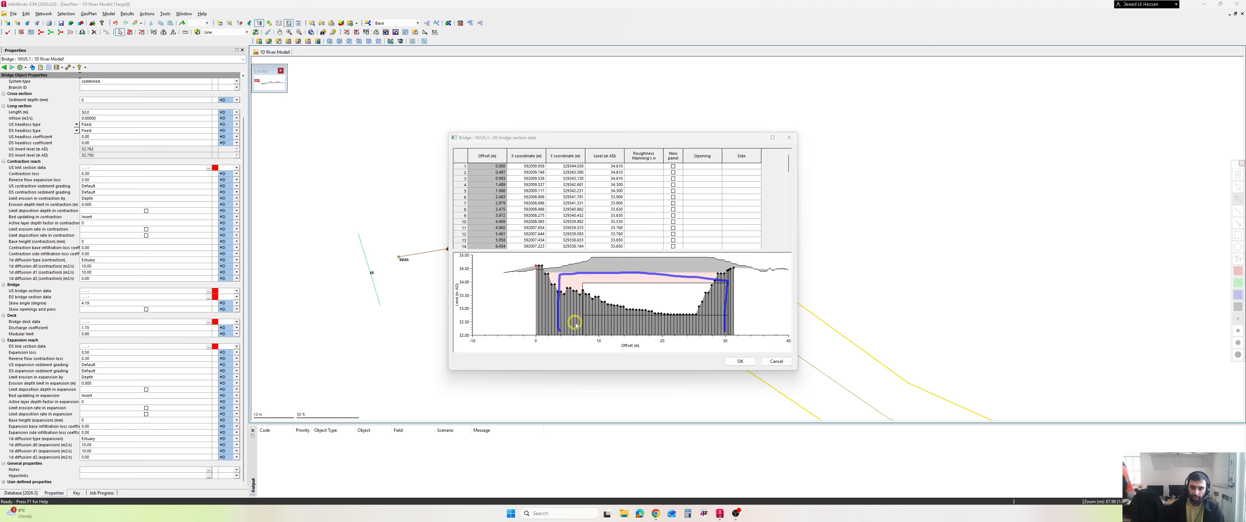
{"action": "key", "text": "Escape"}
{"action": "left_click_drag", "start_coordinate": [575, 290], "coordinate": [709, 281]}
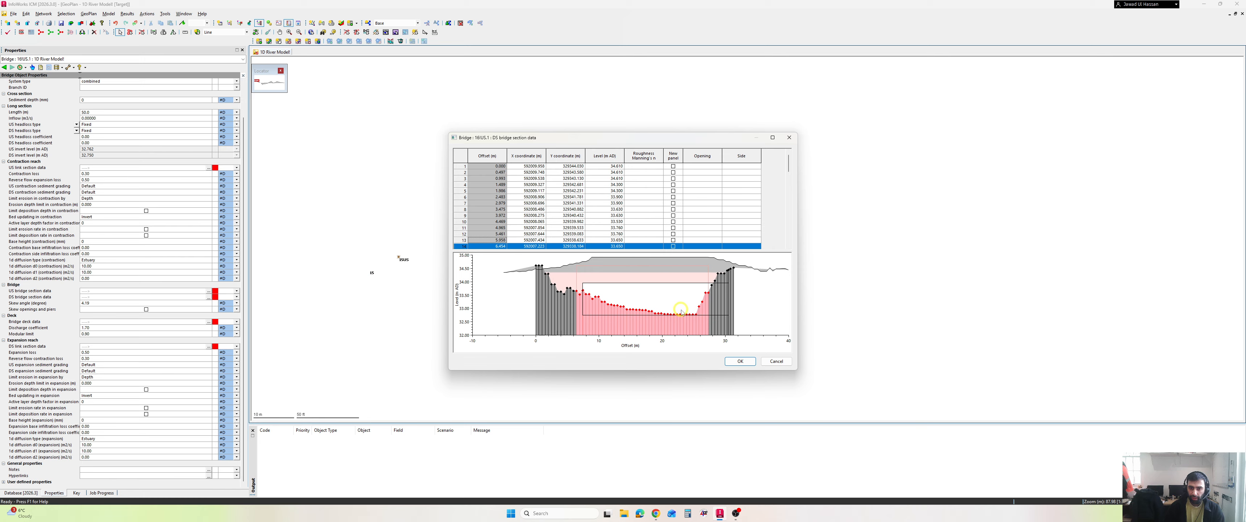
{"action": "left_click", "coordinate": [748, 273]}
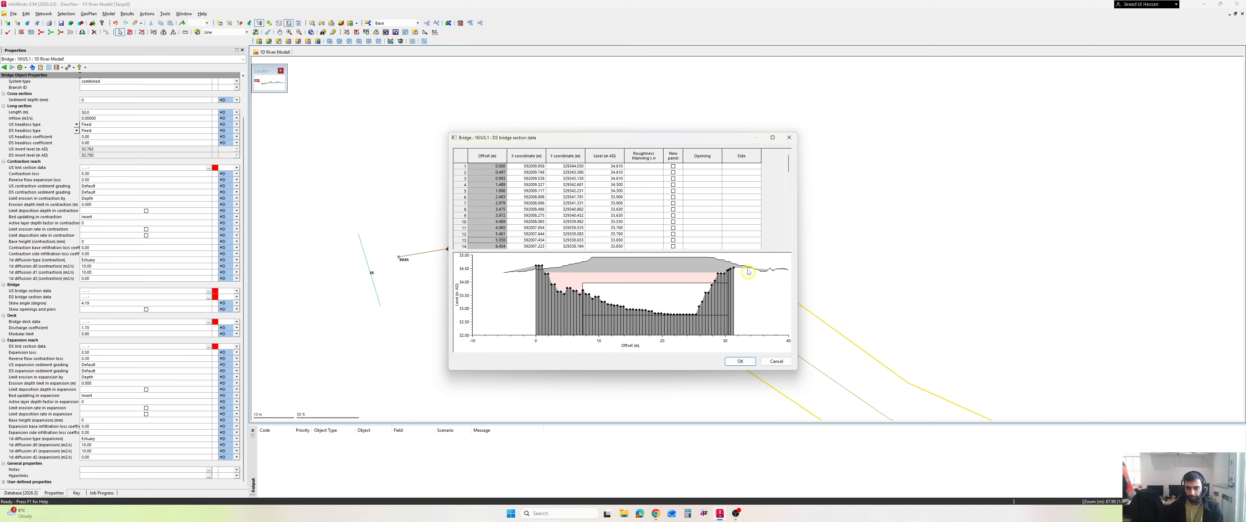
- Delete the two DS bridge section rows that mark the left and right sides of Opening 1
{"action": "scroll", "coordinate": [605, 208], "scroll_direction": "down", "scroll_amount": 2}
{"action": "right_click", "coordinate": [460, 222]}
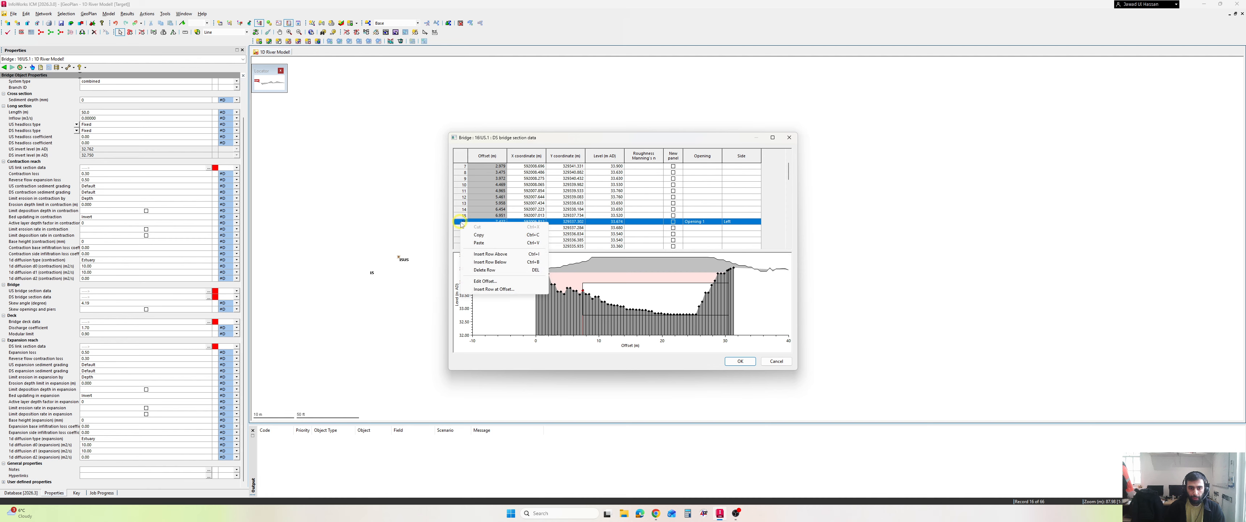
{"action": "left_click", "coordinate": [484, 270]}
{"action": "scroll", "coordinate": [514, 215], "scroll_direction": "down", "scroll_amount": 15}
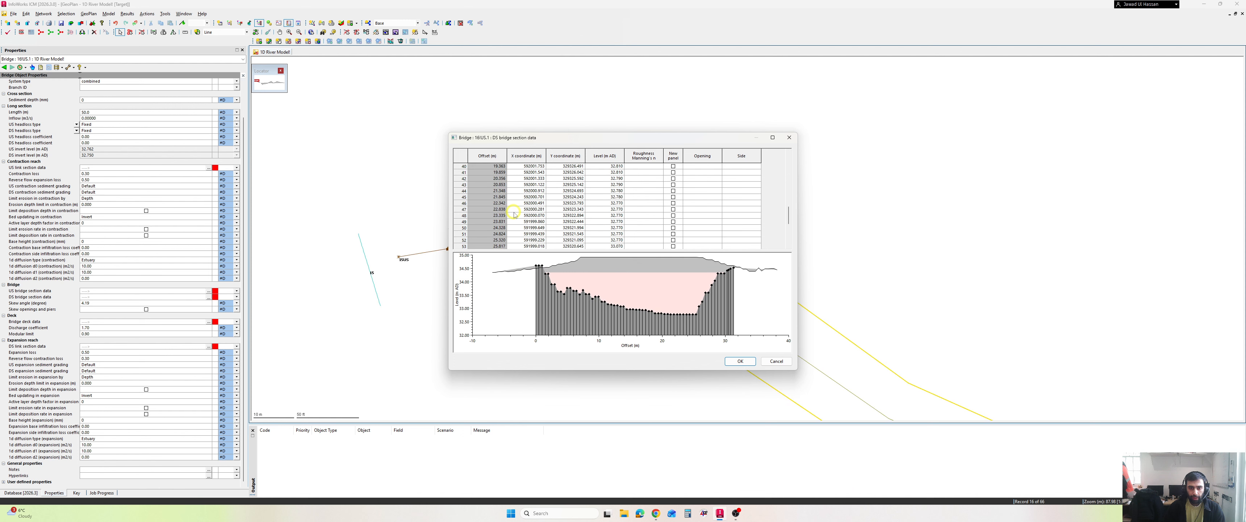
{"action": "right_click", "coordinate": [466, 222]}
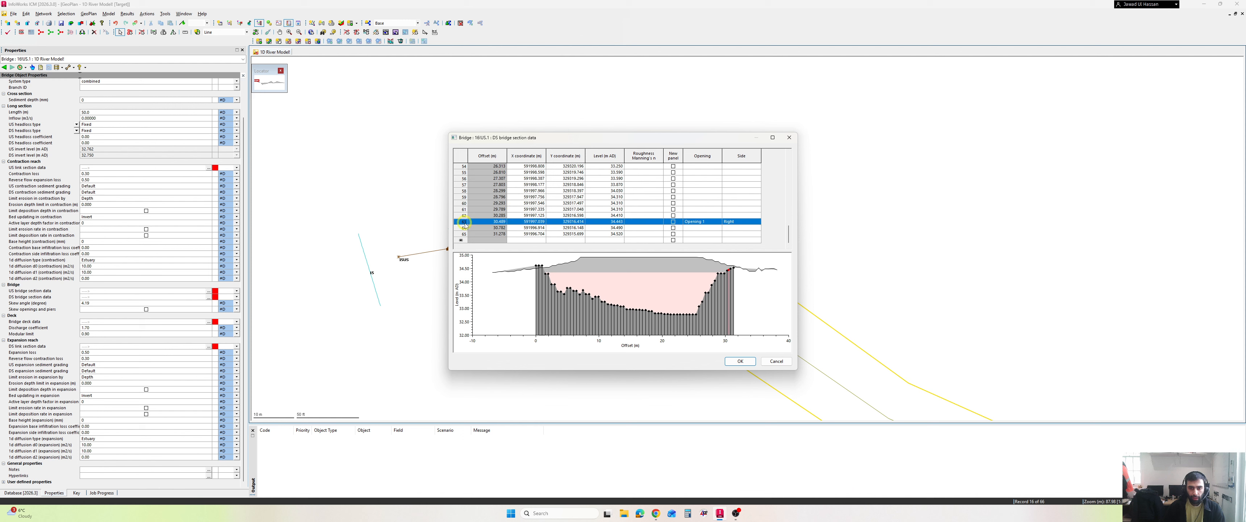
{"action": "left_click", "coordinate": [501, 271]}
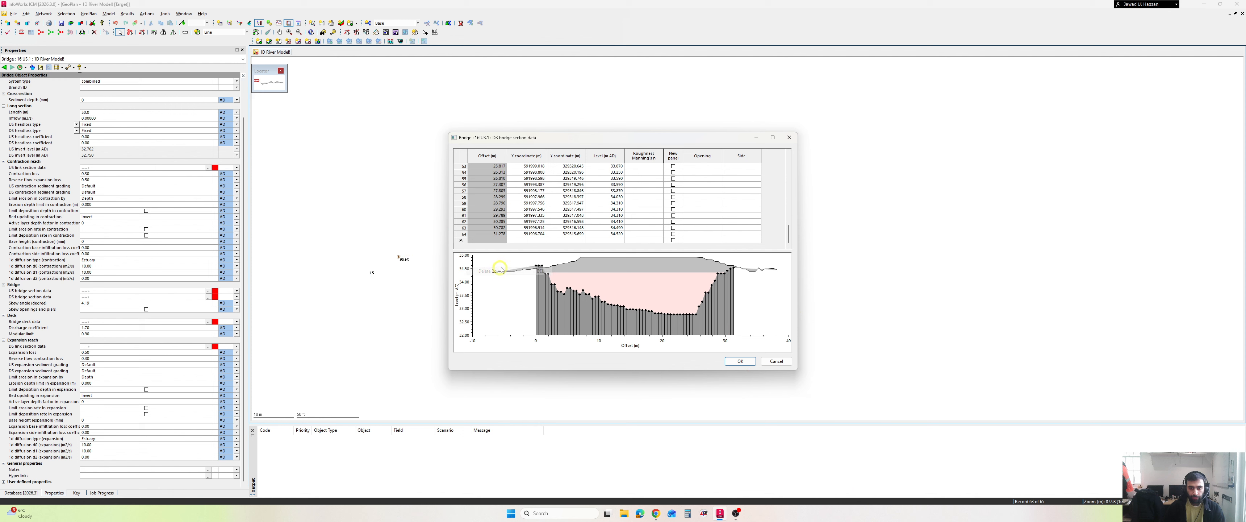
- Assign Opening 1 with side Left to row 8 of the DS bridge section, at offset 3.475 m
{"action": "scroll", "coordinate": [542, 220], "scroll_direction": "up", "scroll_amount": 14}
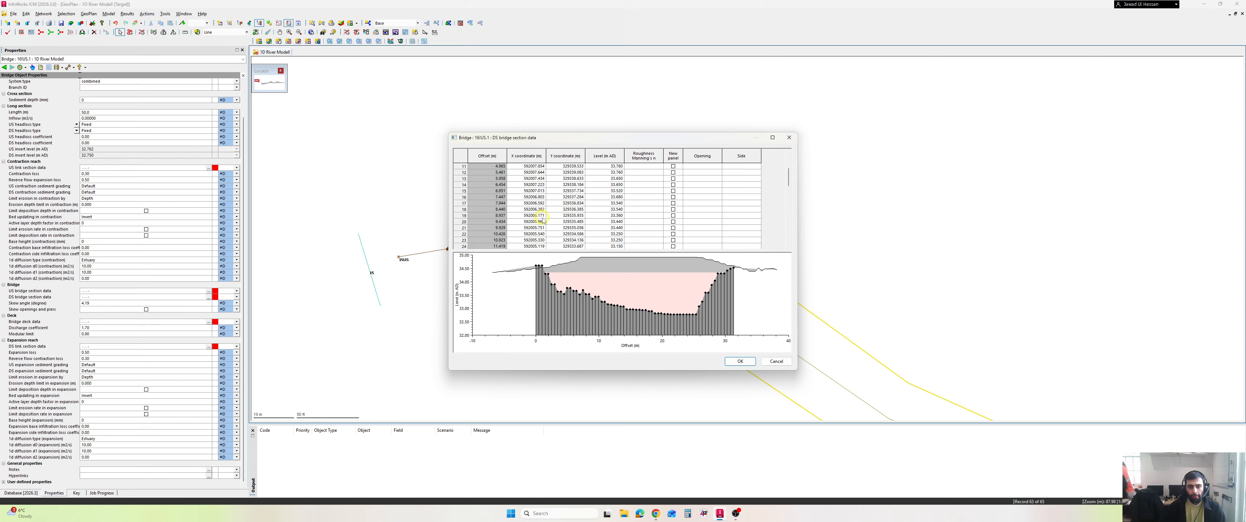
{"action": "scroll", "coordinate": [542, 221], "scroll_direction": "up", "scroll_amount": 1}
{"action": "left_click", "coordinate": [492, 204]}
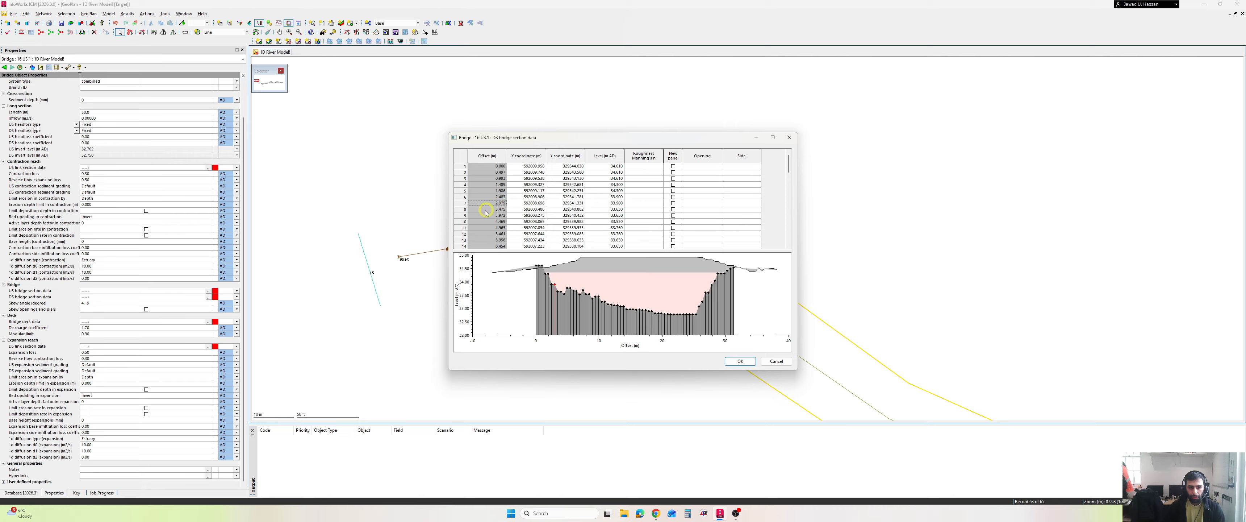
{"action": "left_click", "coordinate": [557, 291]}
{"action": "left_click", "coordinate": [462, 209]}
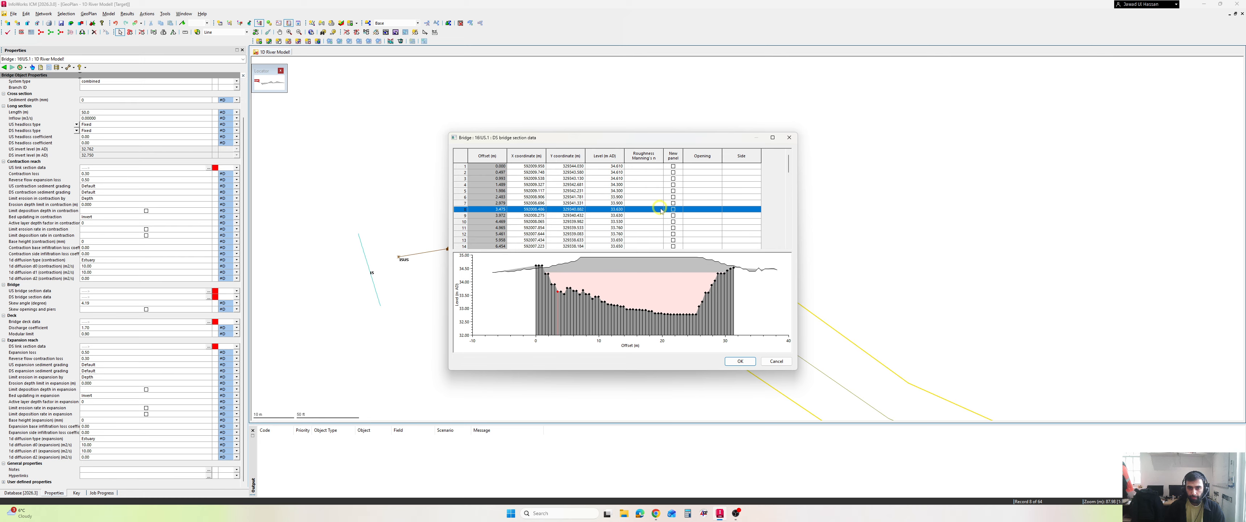
{"action": "left_click", "coordinate": [705, 210]}
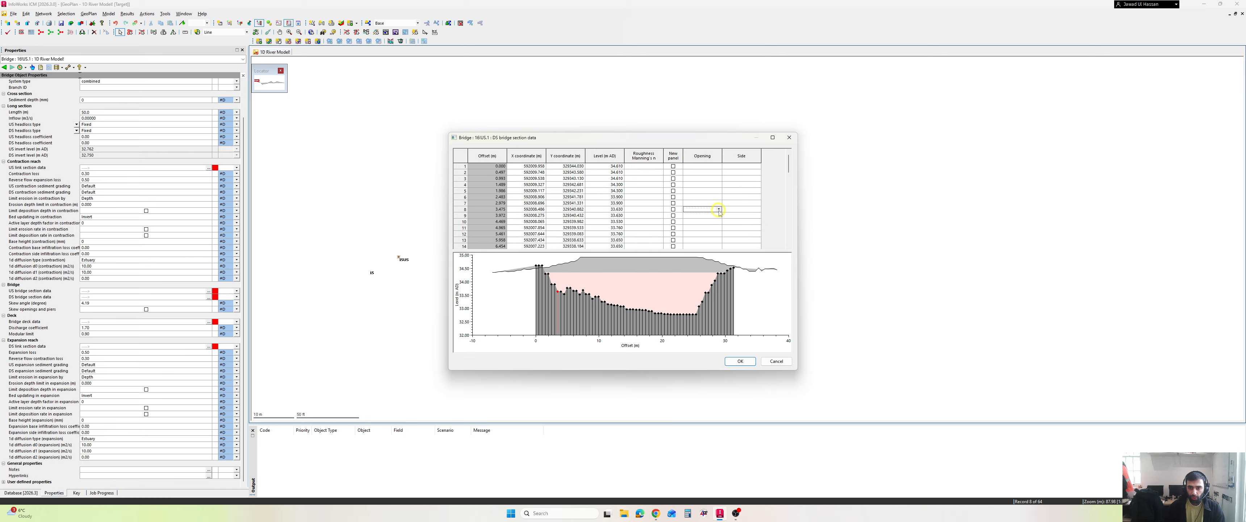
{"action": "left_click", "coordinate": [718, 209]}
{"action": "left_click", "coordinate": [710, 217]}
{"action": "left_click", "coordinate": [749, 209]}
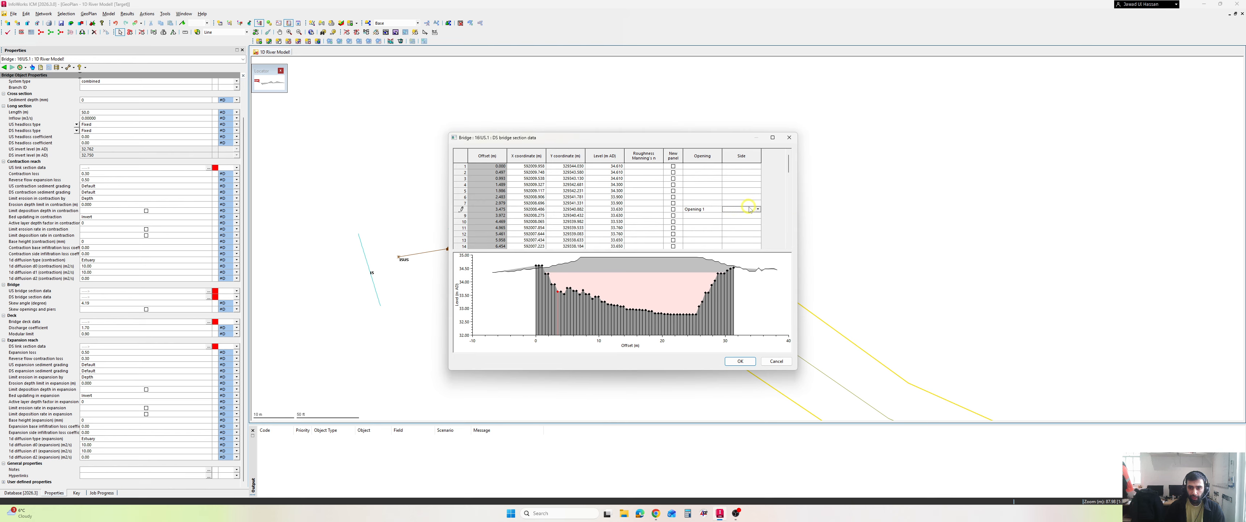
{"action": "left_click", "coordinate": [757, 209]}
{"action": "left_click", "coordinate": [746, 220]}
- Look up the opening width in the Bridges ICM Google Doc and examine where the opening's right side falls on the DS bridge section profile
{"action": "left_click", "coordinate": [489, 211]}
{"action": "left_click", "coordinate": [656, 513]}
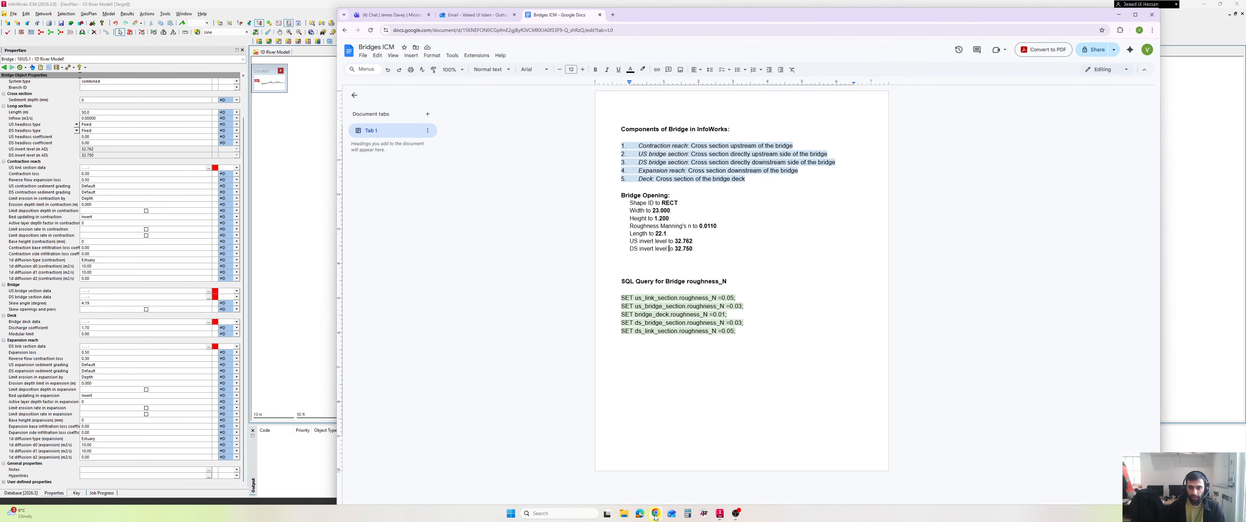
{"action": "left_click_drag", "start_coordinate": [672, 207], "coordinate": [628, 208]}
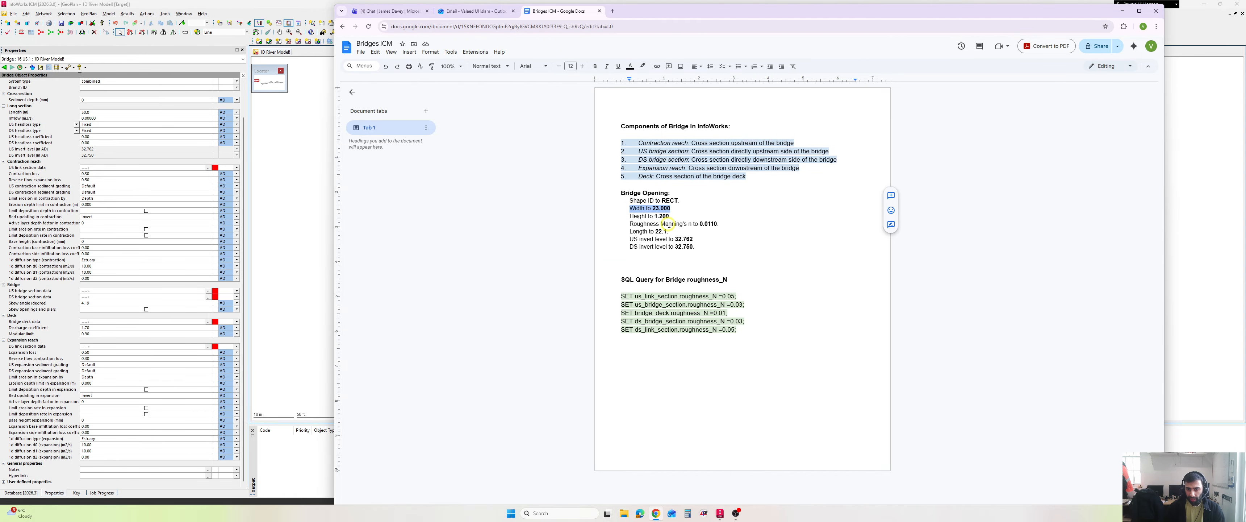
{"action": "left_click", "coordinate": [656, 513]}
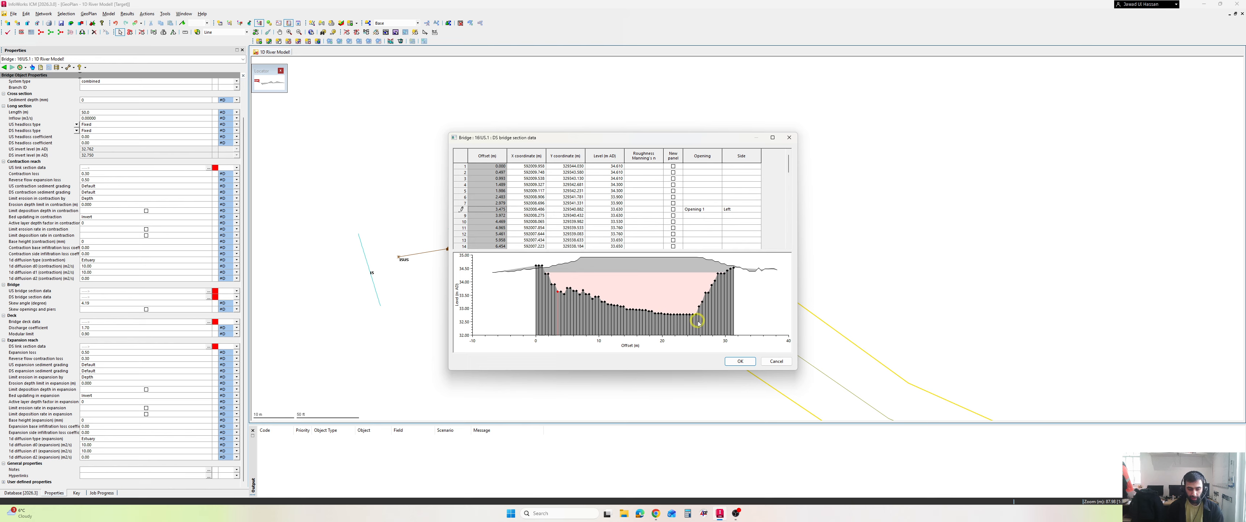
{"action": "key", "text": "ctrl+2"}
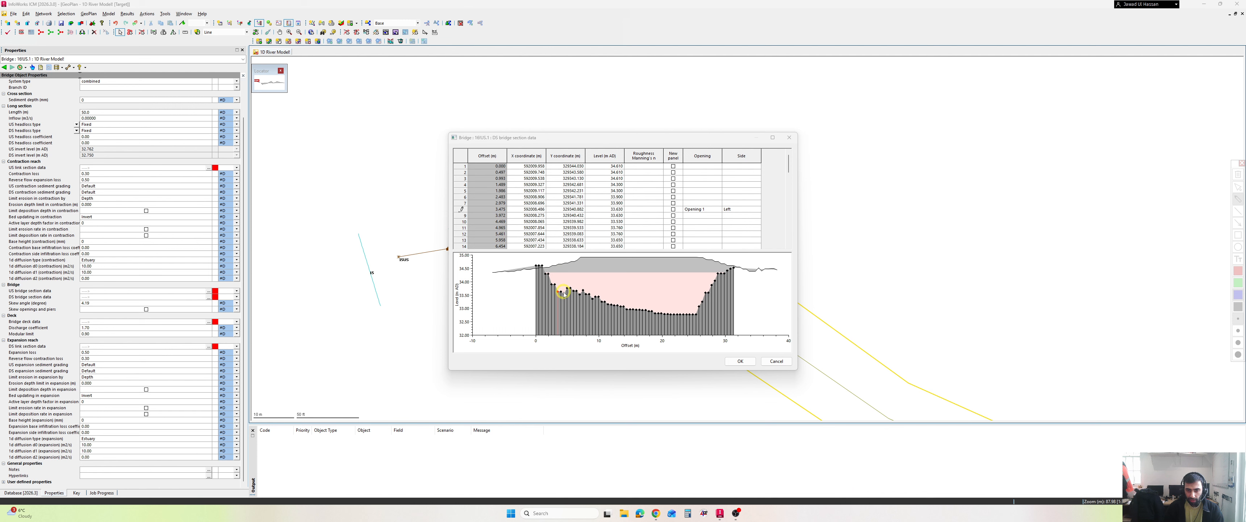
{"action": "mouse_move", "coordinate": [559, 292]}
{"action": "left_mouse_down"}
{"action": "mouse_move", "coordinate": [550, 312]}
{"action": "mouse_move", "coordinate": [570, 337]}
{"action": "mouse_move", "coordinate": [561, 289]}
{"action": "left_mouse_up"}
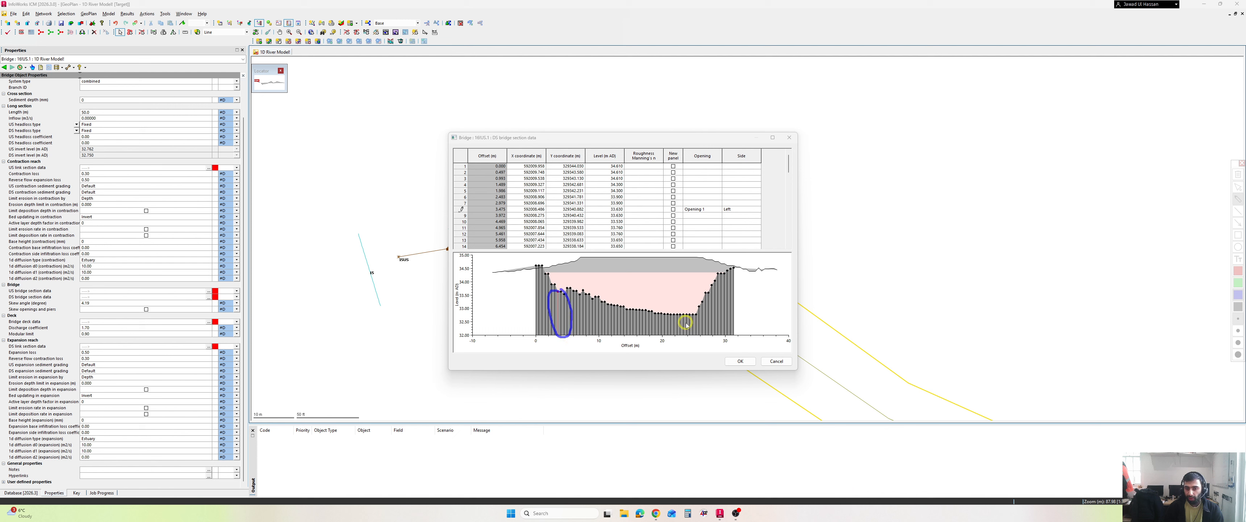
{"action": "left_click_drag", "start_coordinate": [566, 337], "coordinate": [699, 339]}
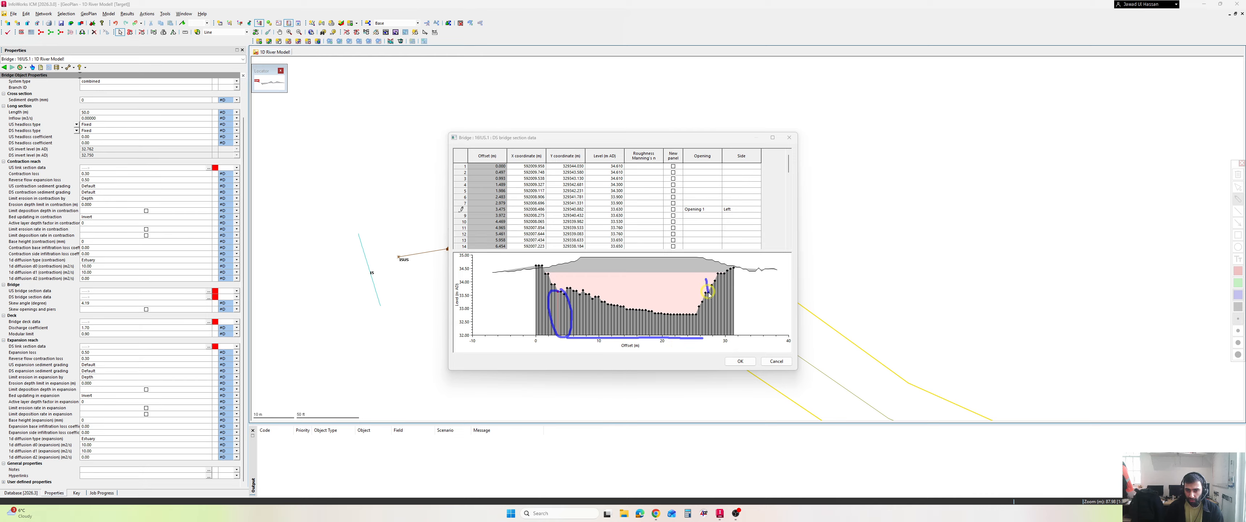
{"action": "left_click_drag", "start_coordinate": [709, 293], "coordinate": [711, 333]}
{"action": "left_click_drag", "start_coordinate": [698, 286], "coordinate": [716, 282]}
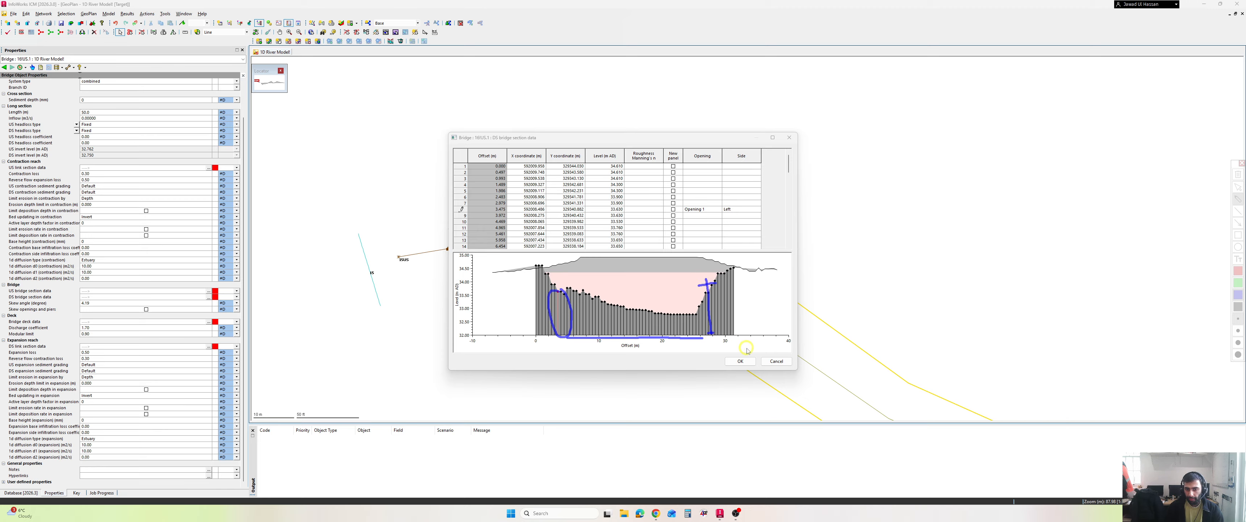
{"action": "key", "text": "Escape"}
- Insert a row at offset 26.475 m in the DS bridge section data, rechecking the opening width in the Bridges ICM Google Doc
{"action": "right_click", "coordinate": [463, 209]}
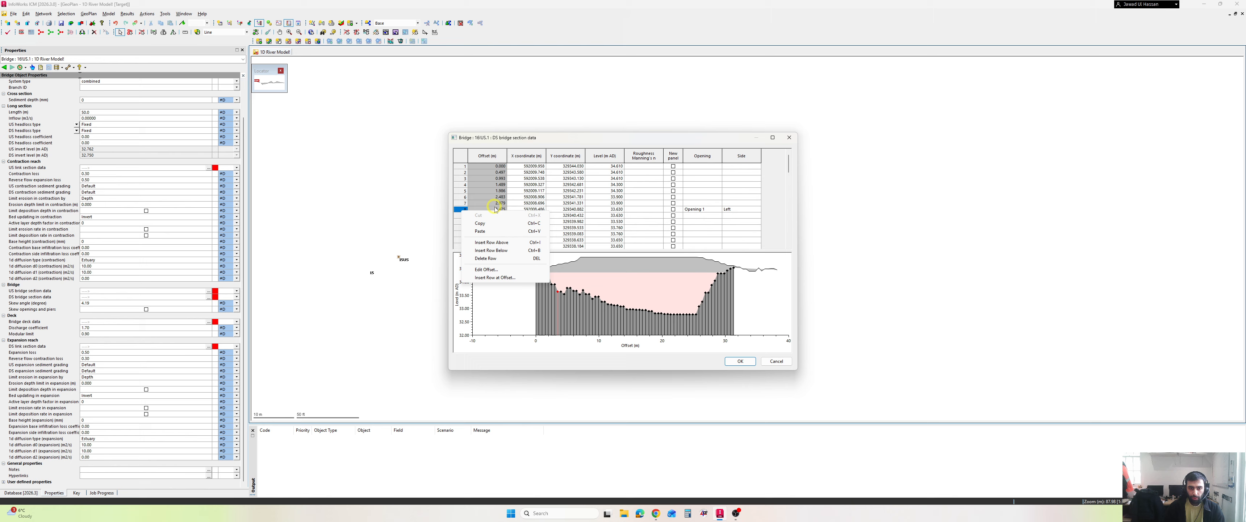
{"action": "left_click", "coordinate": [463, 209]}
{"action": "right_click", "coordinate": [463, 209]}
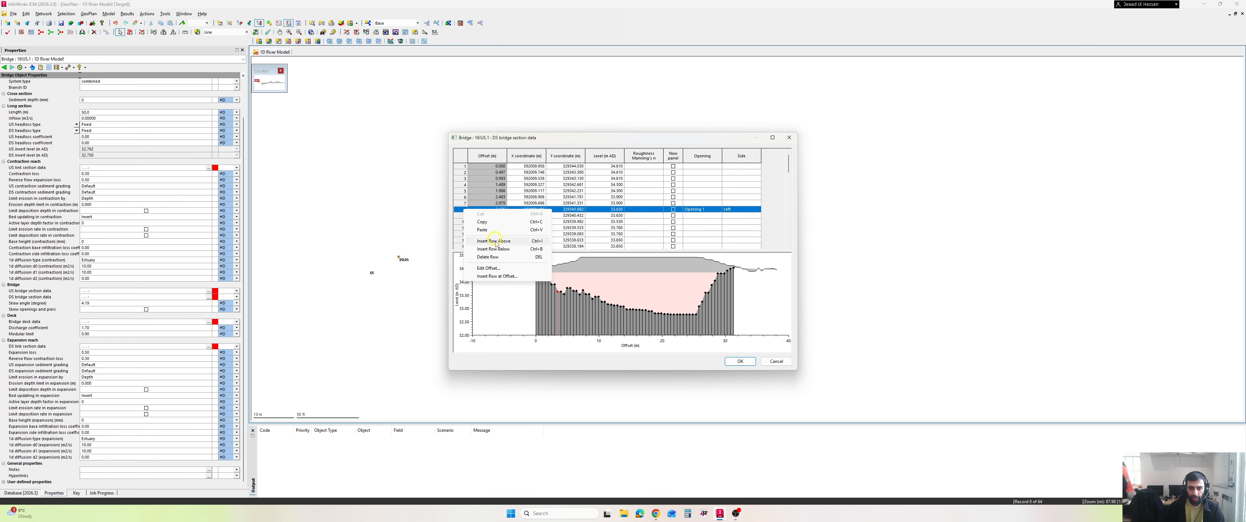
{"action": "left_click", "coordinate": [498, 276]}
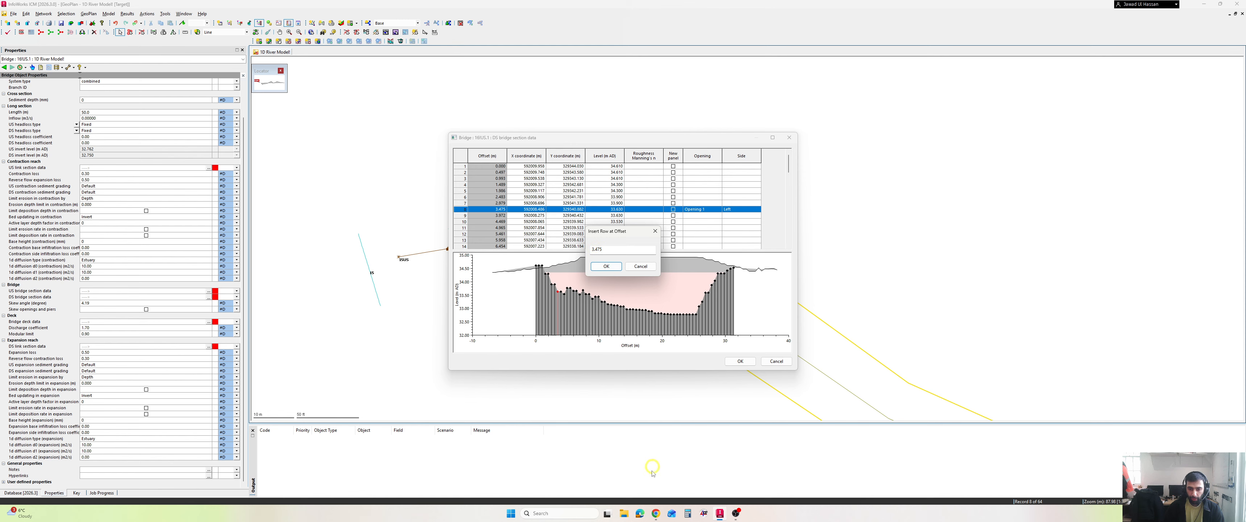
{"action": "left_click", "coordinate": [656, 514]}
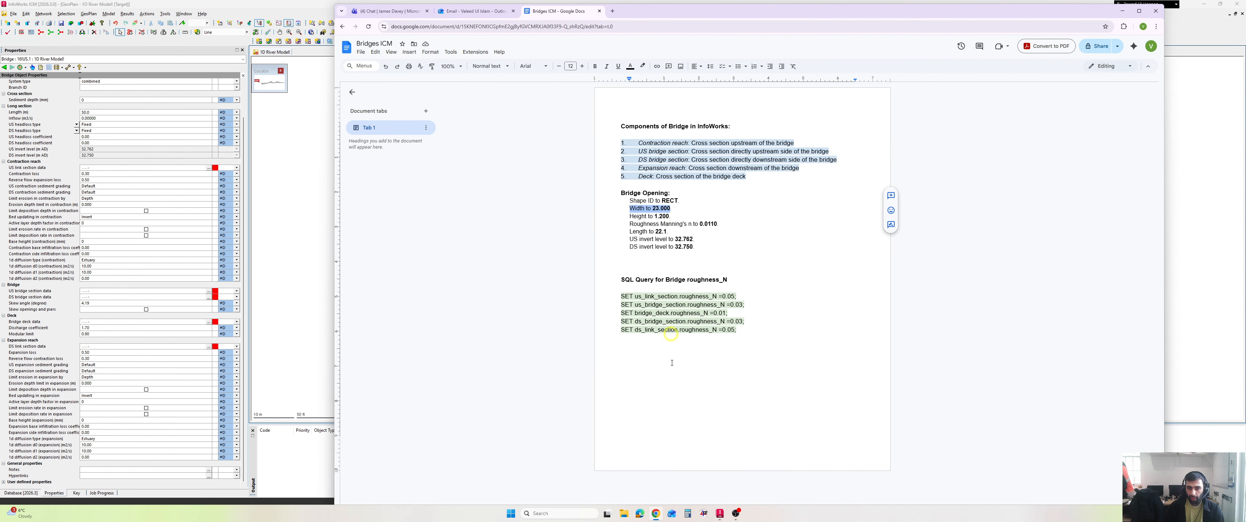
{"action": "left_click", "coordinate": [656, 515]}
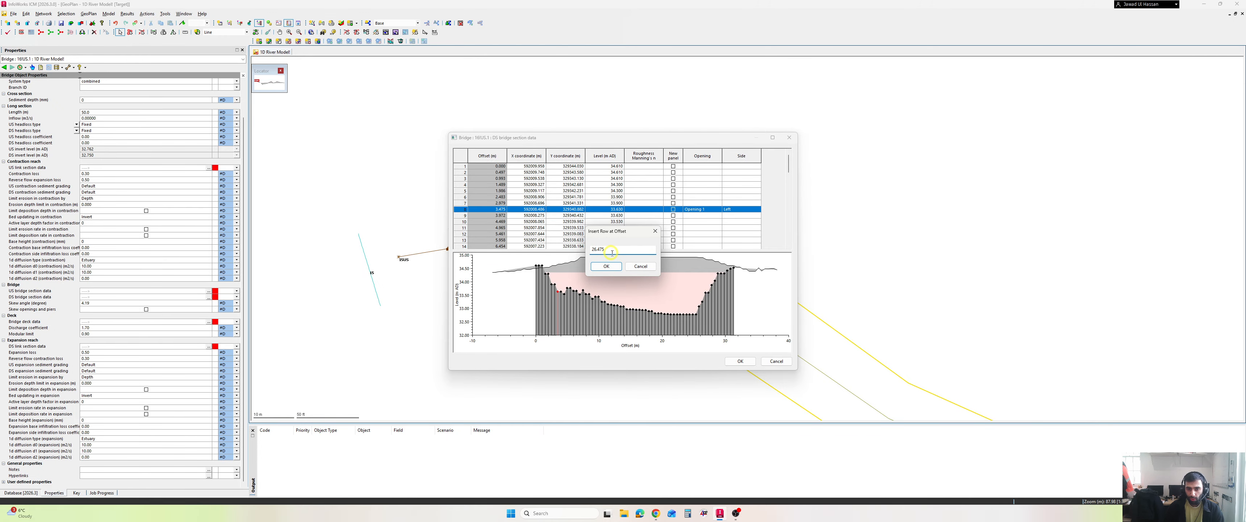
{"action": "left_click", "coordinate": [607, 266]}
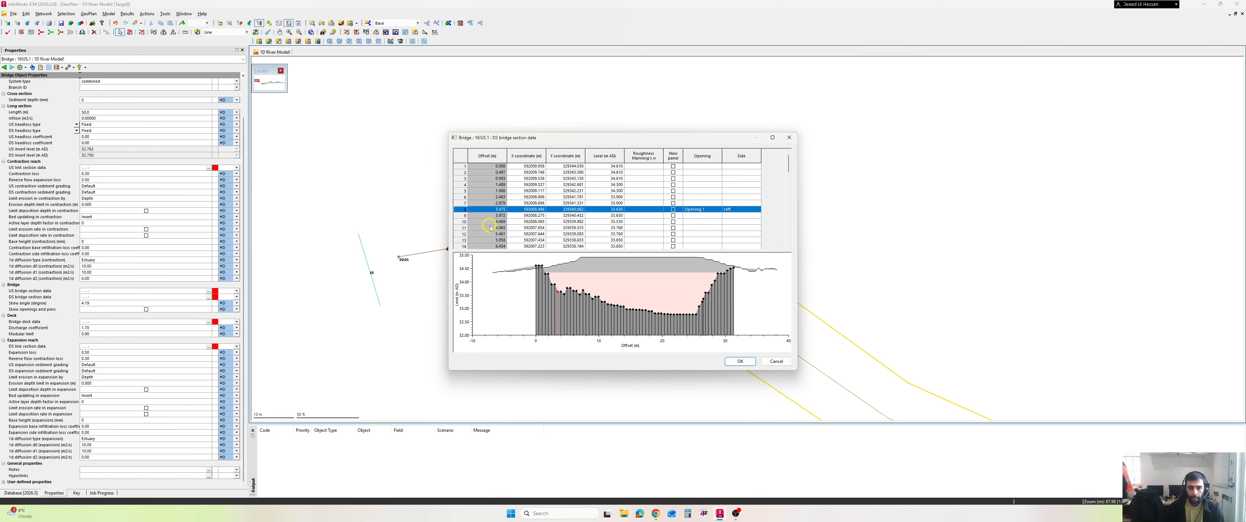
- Assign Opening 1 with side Right to the DS bridge section row at offset 26.475 m
{"action": "scroll", "coordinate": [490, 228], "scroll_direction": "down", "scroll_amount": 8}
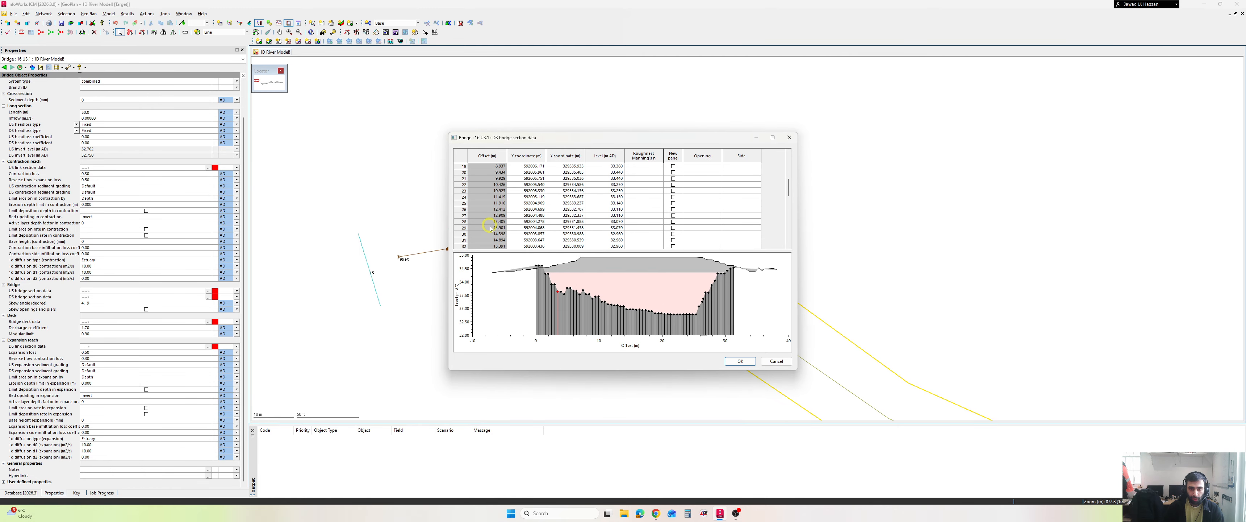
{"action": "scroll", "coordinate": [490, 228], "scroll_direction": "down", "scroll_amount": 6}
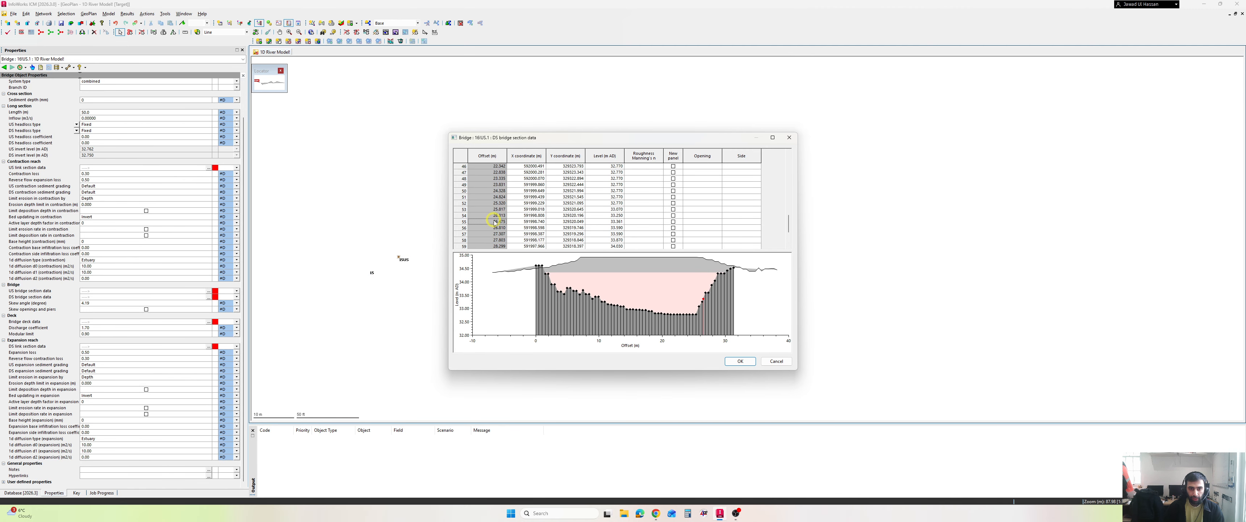
{"action": "left_click", "coordinate": [466, 222]}
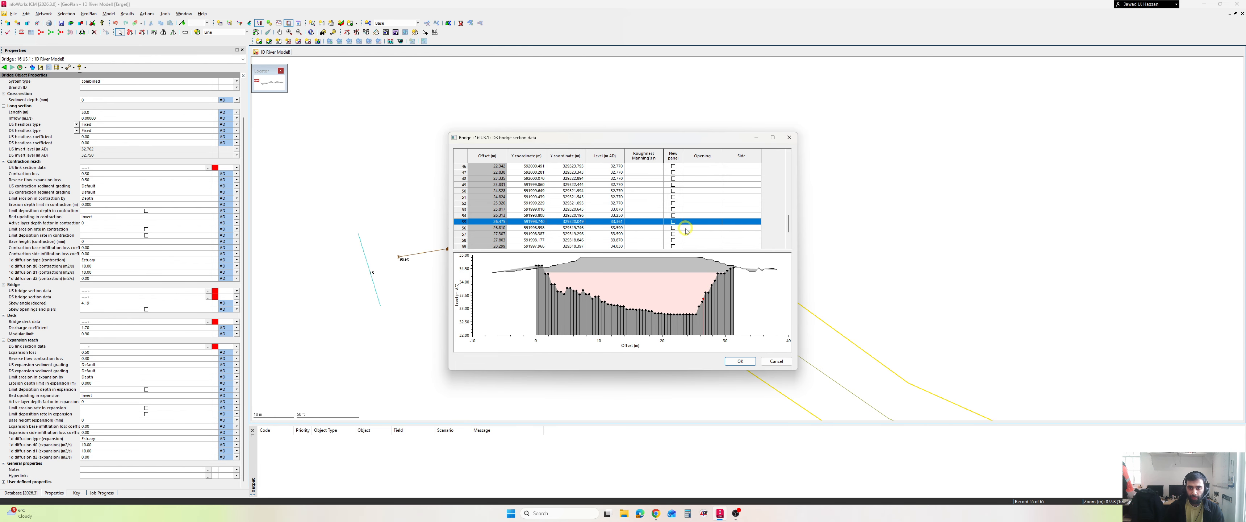
{"action": "left_click", "coordinate": [717, 222]}
{"action": "left_click", "coordinate": [718, 221]}
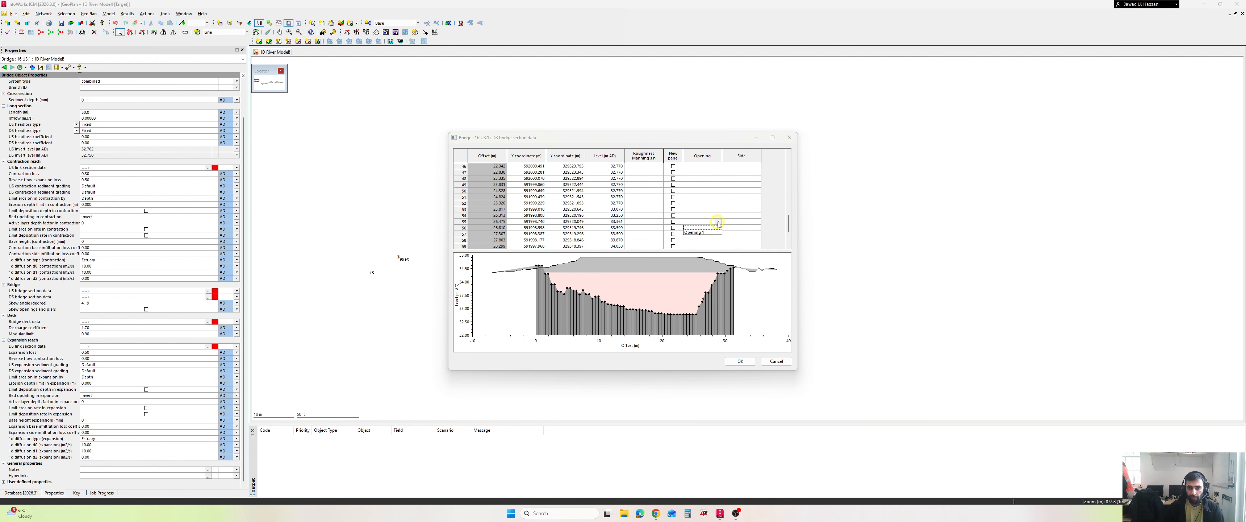
{"action": "left_click", "coordinate": [718, 232]}
{"action": "left_click", "coordinate": [751, 222]}
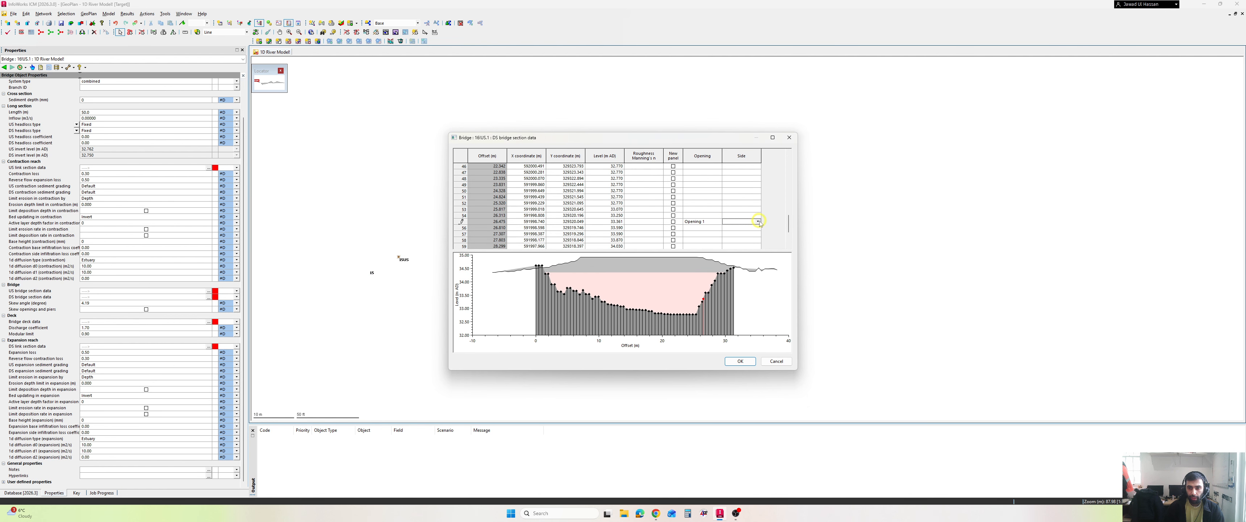
{"action": "left_click", "coordinate": [758, 221]}
{"action": "left_click", "coordinate": [751, 237]}
{"action": "key", "text": "ctrl+2"}
{"action": "mouse_move", "coordinate": [711, 288]}
{"action": "left_mouse_down"}
{"action": "mouse_move", "coordinate": [696, 301]}
{"action": "mouse_move", "coordinate": [710, 337]}
{"action": "mouse_move", "coordinate": [706, 289]}
{"action": "left_mouse_up"}
{"action": "key", "text": "Escape"}
{"action": "left_click", "coordinate": [700, 210]}
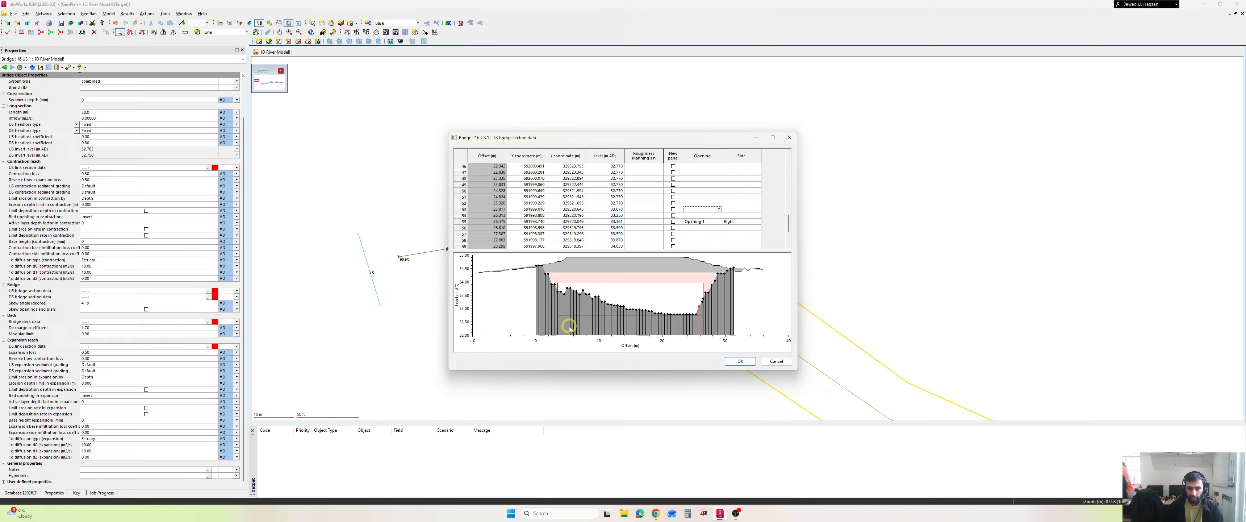
- Check the opening's outline against the channel and deck in the section plot, and accept the DS bridge section data
{"action": "key", "text": "ctrl+2"}
{"action": "mouse_move", "coordinate": [561, 328]}
{"action": "left_mouse_down"}
{"action": "mouse_move", "coordinate": [585, 284]}
{"action": "mouse_move", "coordinate": [703, 286]}
{"action": "mouse_move", "coordinate": [705, 336]}
{"action": "left_mouse_up"}
{"action": "left_click_drag", "start_coordinate": [545, 274], "coordinate": [723, 273]}
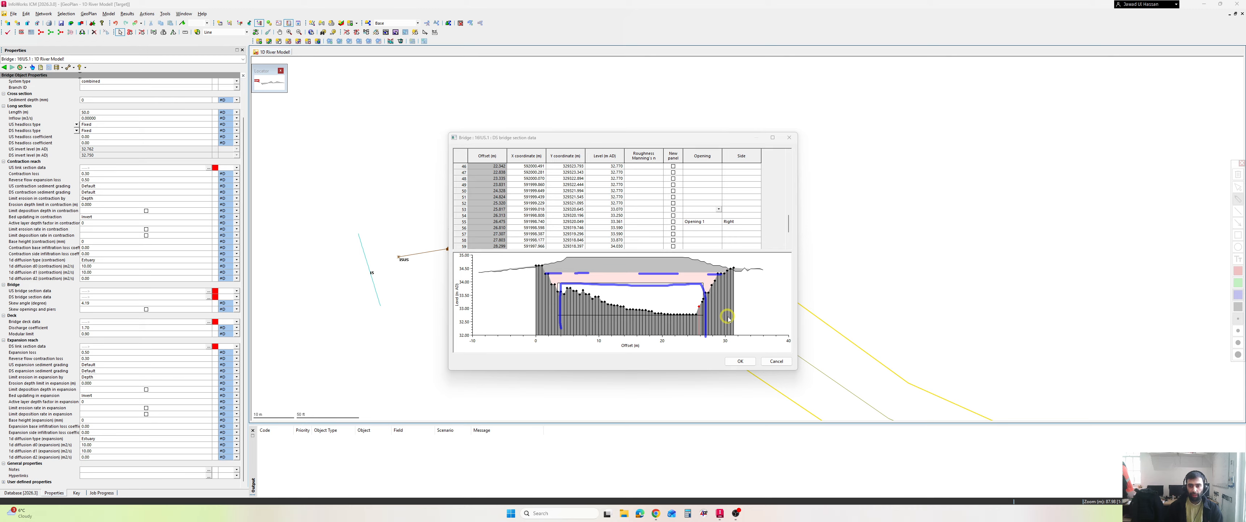
{"action": "key", "text": "Escape"}
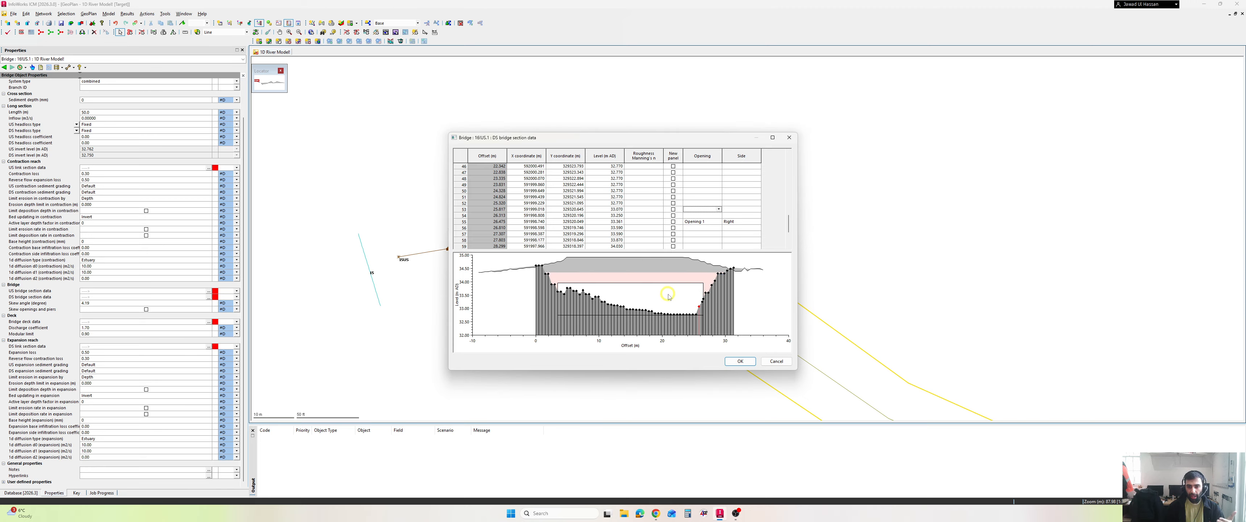
{"action": "left_click", "coordinate": [740, 361]}
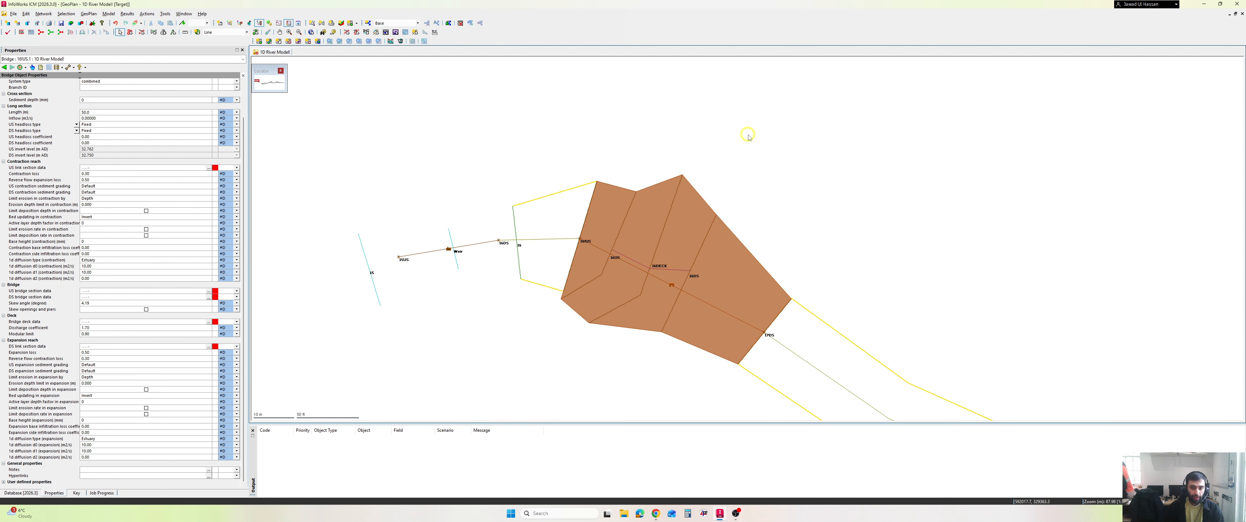
- Review the validation messages flagged on the bridge's link section, bridge section and deck data
{"action": "key", "text": "ctrl+2"}
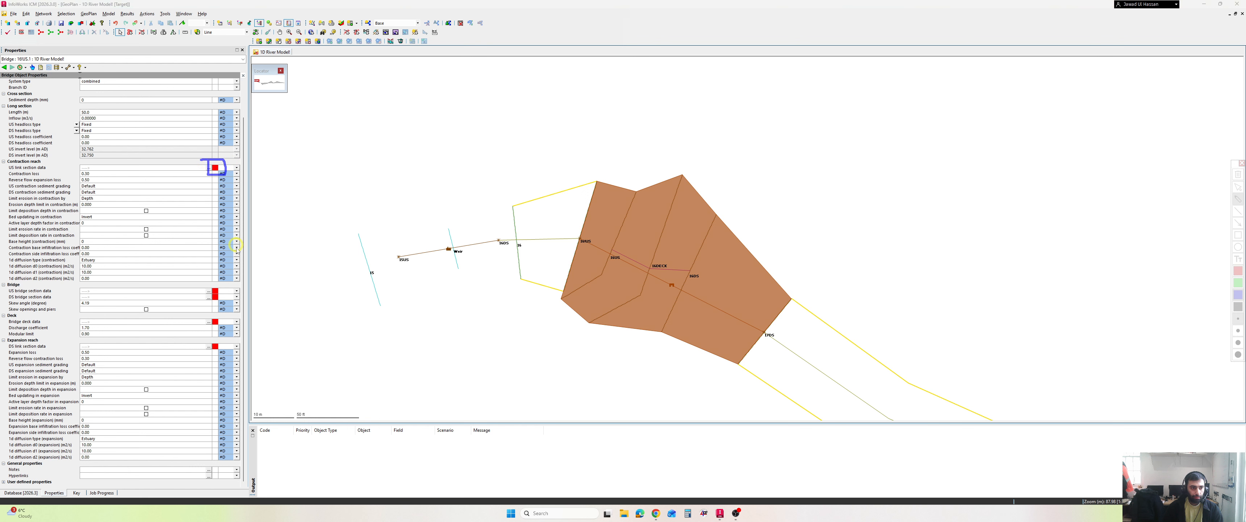
{"action": "left_click_drag", "start_coordinate": [227, 294], "coordinate": [200, 286]}
{"action": "mouse_move", "coordinate": [225, 320]}
{"action": "left_mouse_down"}
{"action": "mouse_move", "coordinate": [201, 319]}
{"action": "mouse_move", "coordinate": [221, 328]}
{"action": "left_mouse_up"}
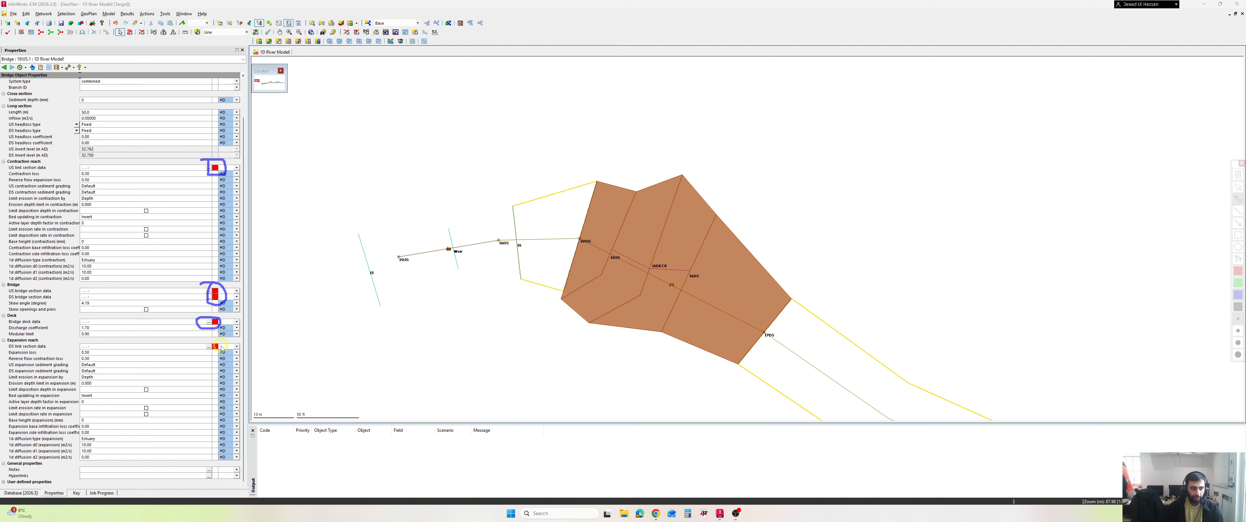
{"action": "key", "text": "Escape"}
{"action": "mouse_move", "coordinate": [215, 348]}
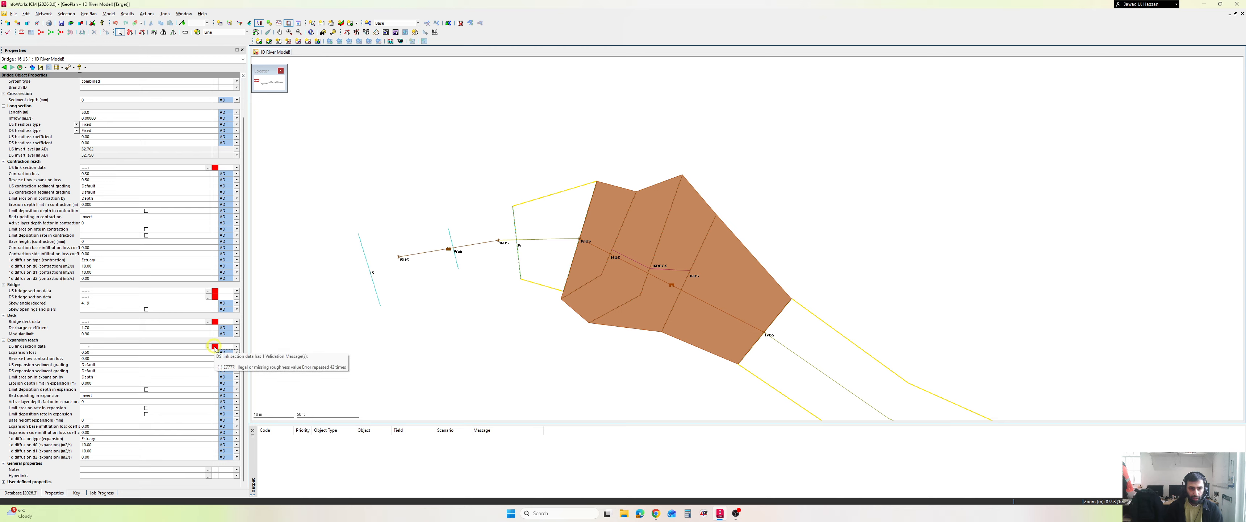
{"action": "mouse_move", "coordinate": [216, 323]}
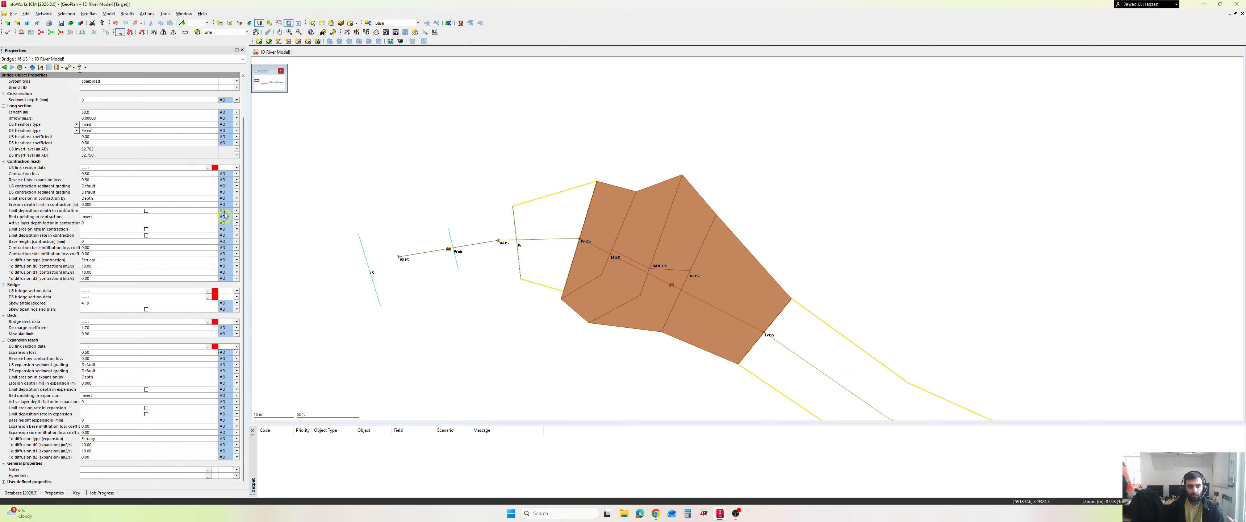
{"action": "mouse_move", "coordinate": [214, 169]}
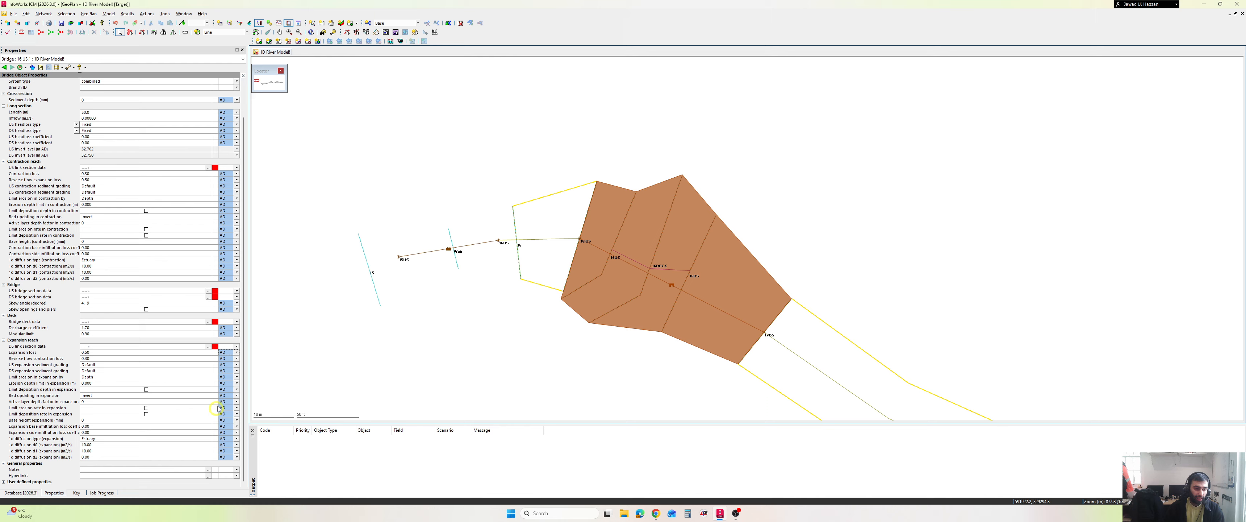
- Create a new InfoWorks stored query named Bridge_Mannings in the Bridges model group
{"action": "left_click", "coordinate": [26, 493]}
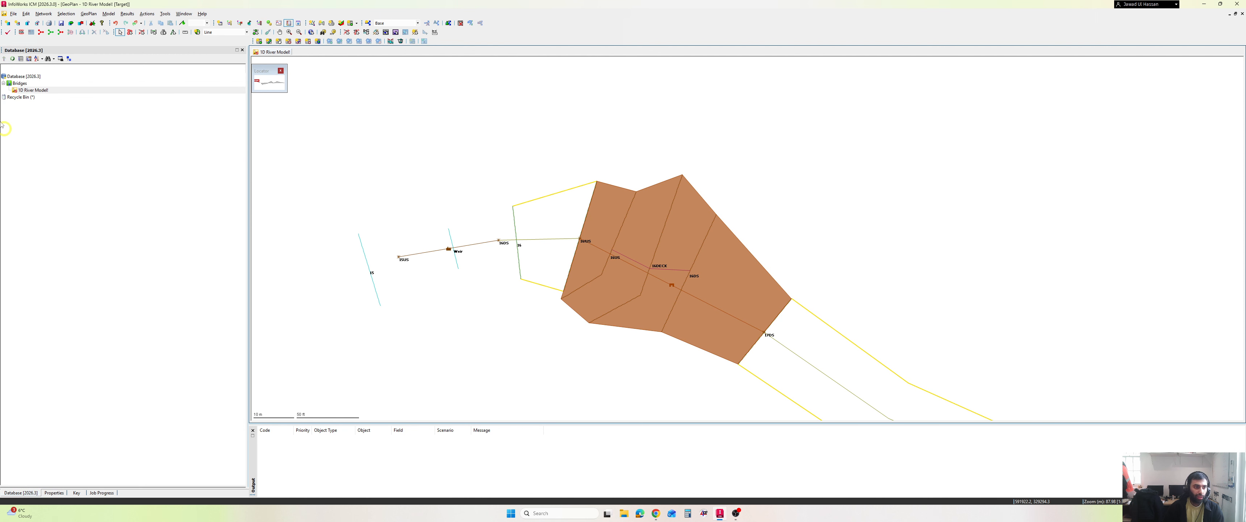
{"action": "right_click", "coordinate": [22, 85]}
{"action": "mouse_move", "coordinate": [75, 124]}
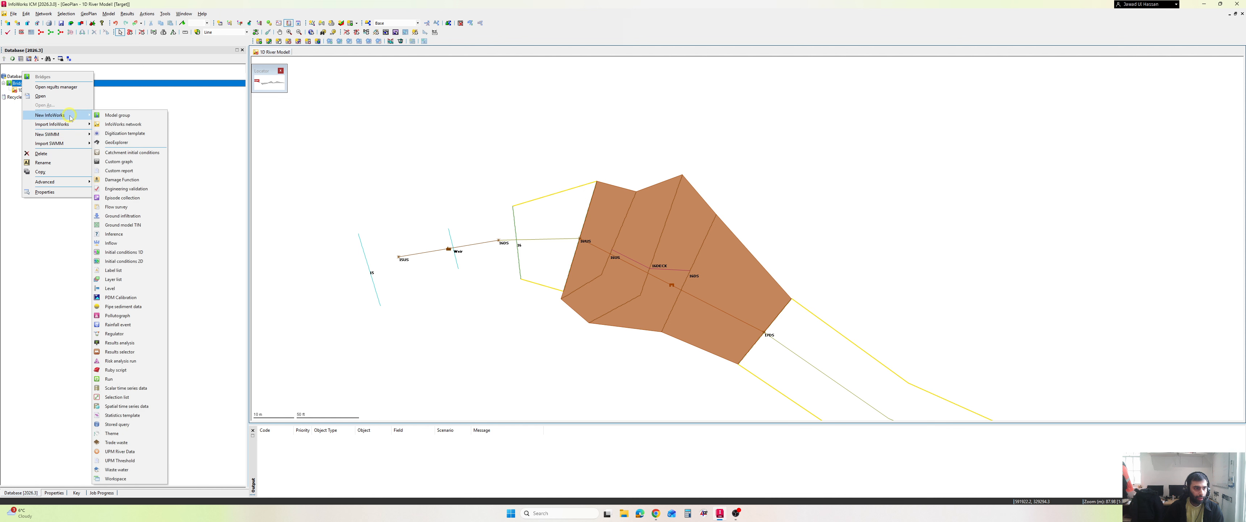
{"action": "left_click", "coordinate": [131, 424]}
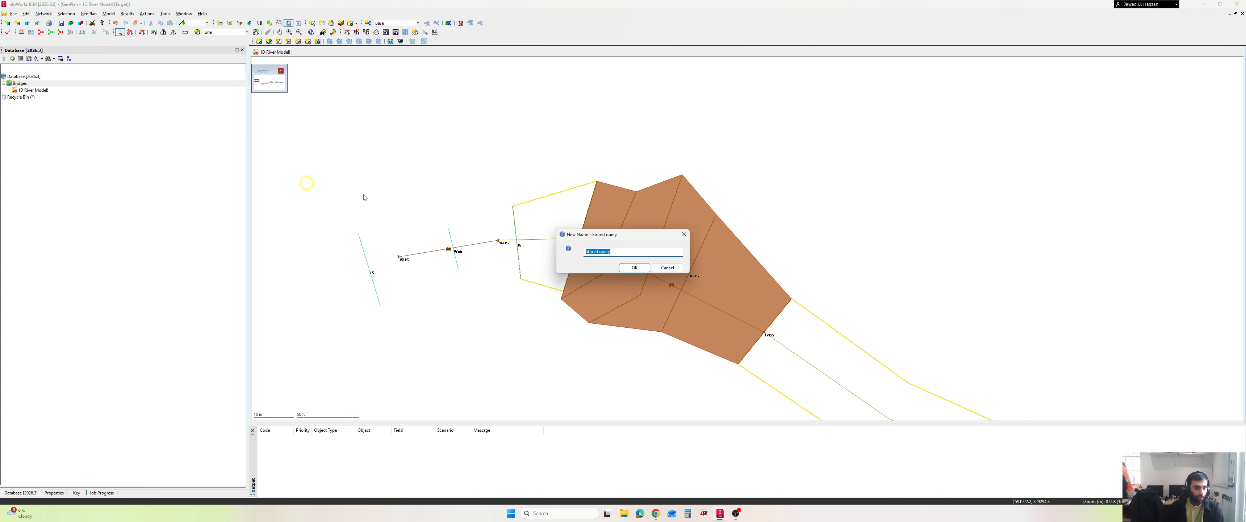
{"action": "type", "text": "Bridge_M"}
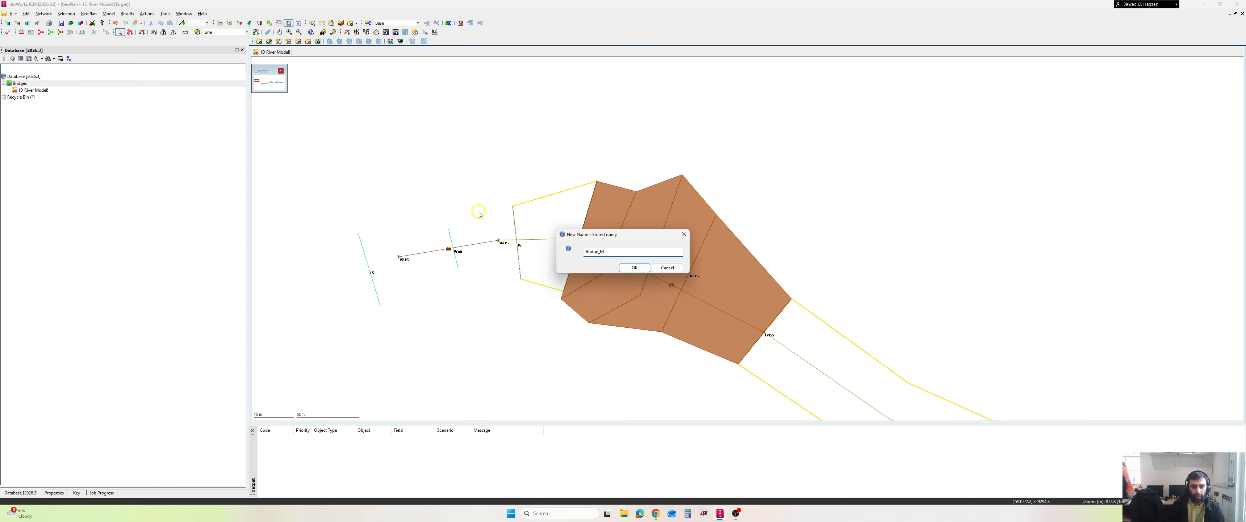
{"action": "type", "text": "annings"}
{"action": "key", "text": "Return"}
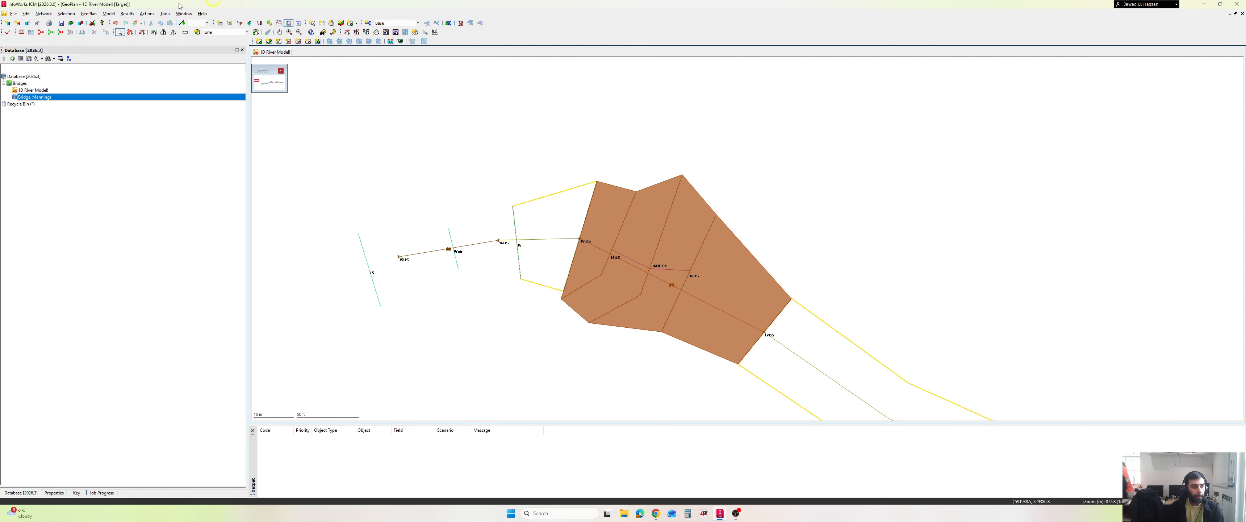
- Open the Bridge_Mannings query and set its object type to Bridge
{"action": "double_click", "coordinate": [44, 97]}
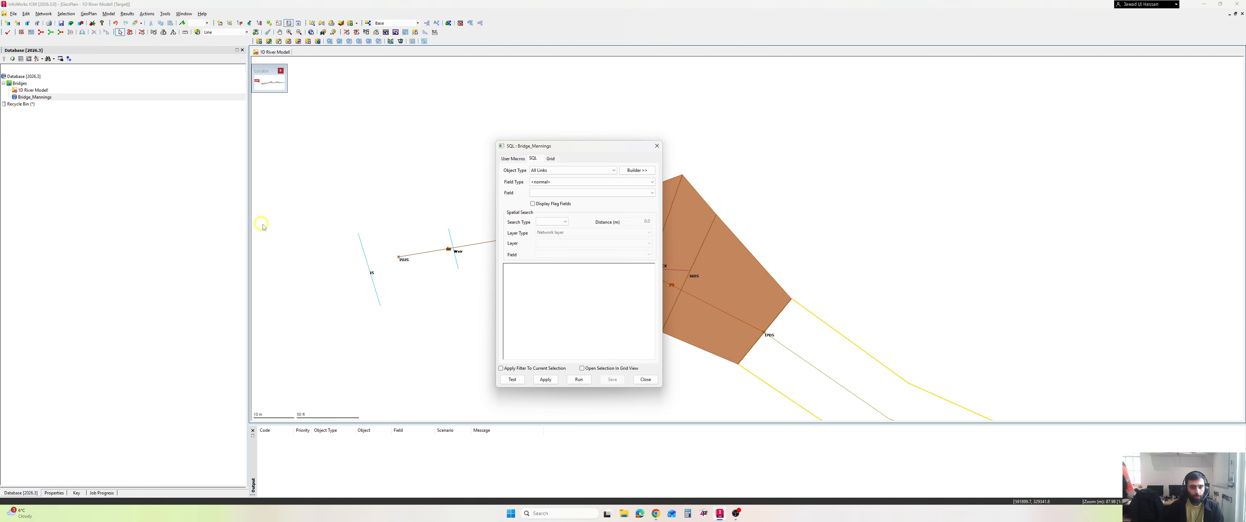
{"action": "left_click", "coordinate": [561, 169]}
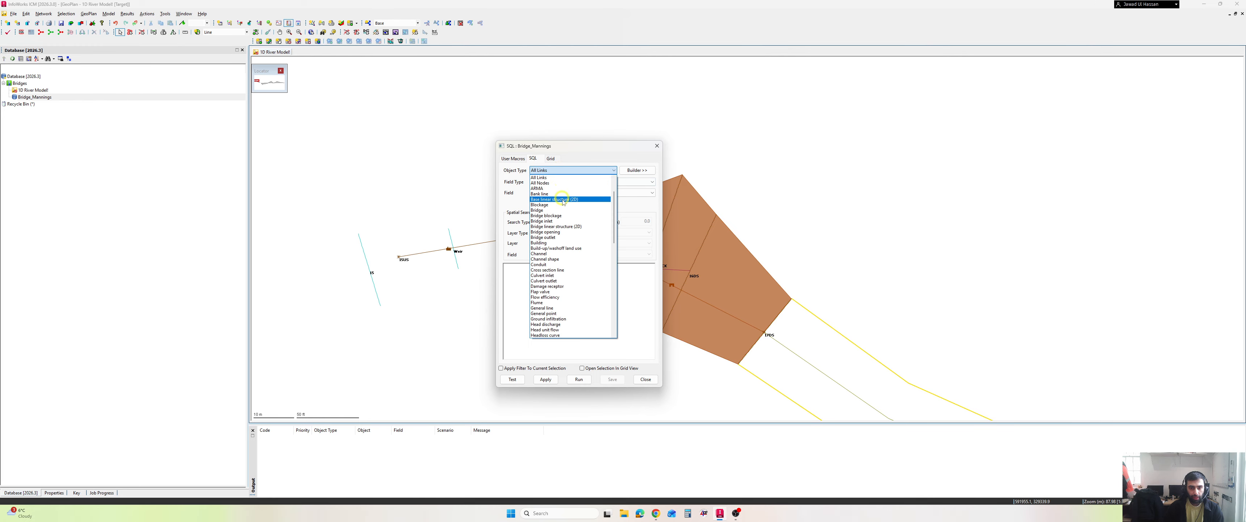
{"action": "left_click", "coordinate": [557, 210]}
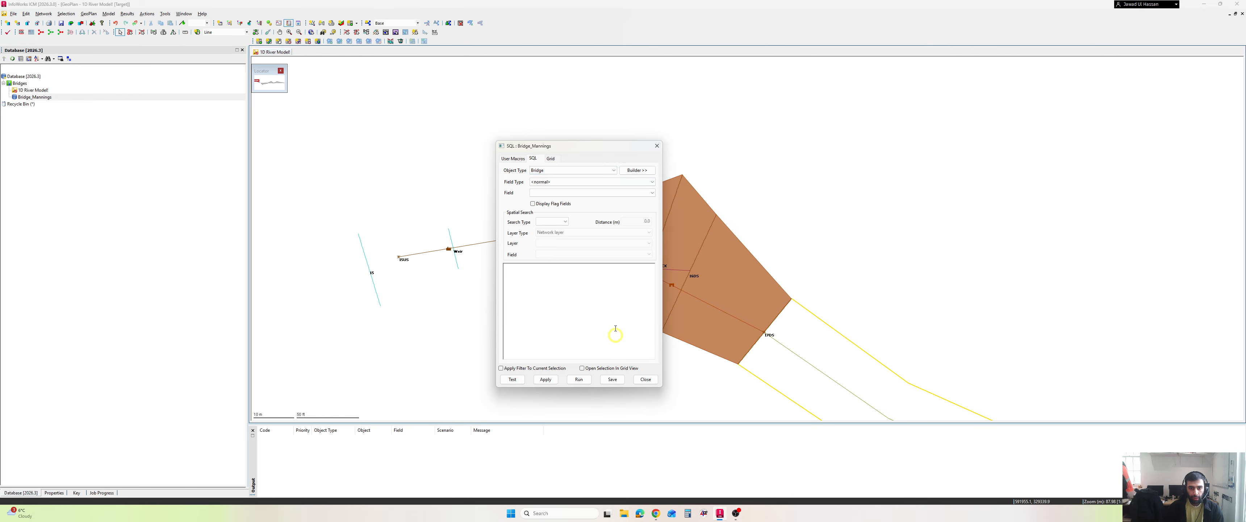
- Copy the SQL from the Bridges ICM document into the query, setting roughness_N to 0.05 for link sections, 0.03 for bridge sections and 0.01 for the deck
{"action": "left_click", "coordinate": [656, 512]}
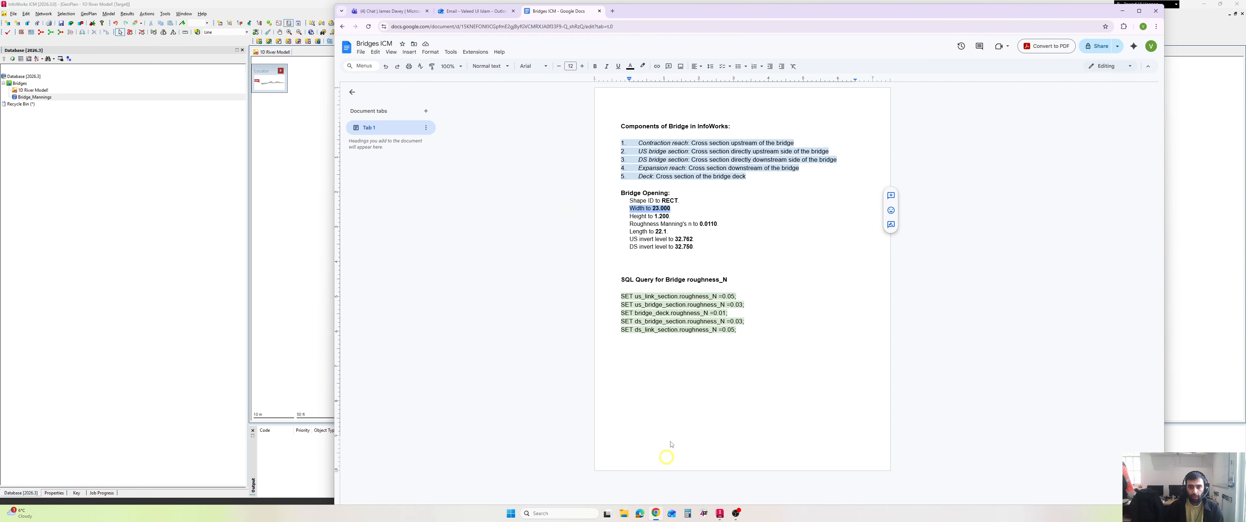
{"action": "left_click_drag", "start_coordinate": [747, 331], "coordinate": [620, 295]}
{"action": "key", "text": "ctrl+c"}
{"action": "left_click", "coordinate": [656, 513]}
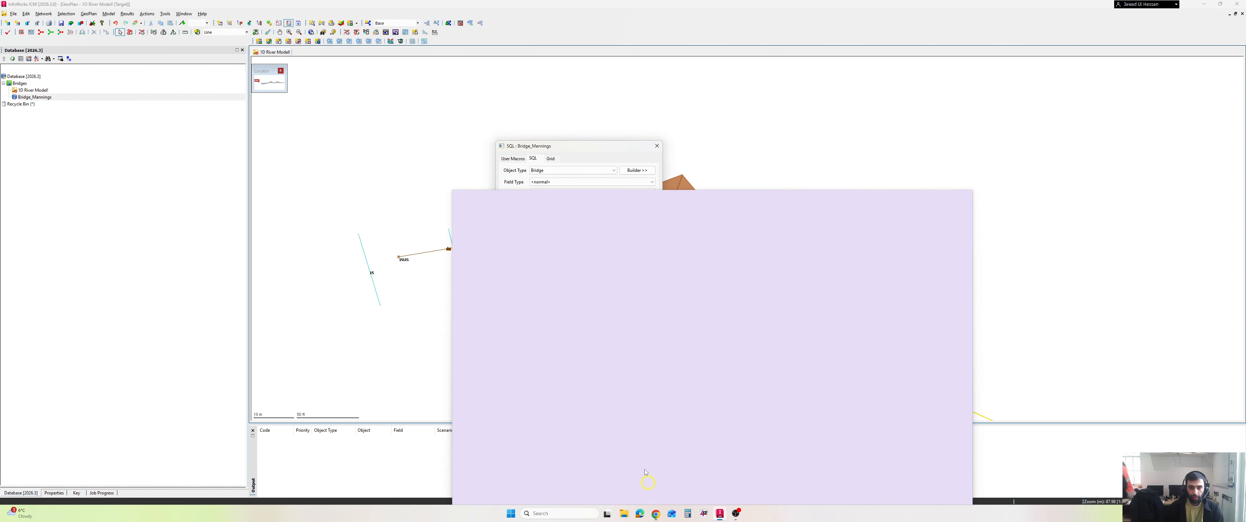
{"action": "key", "text": "ctrl+v"}
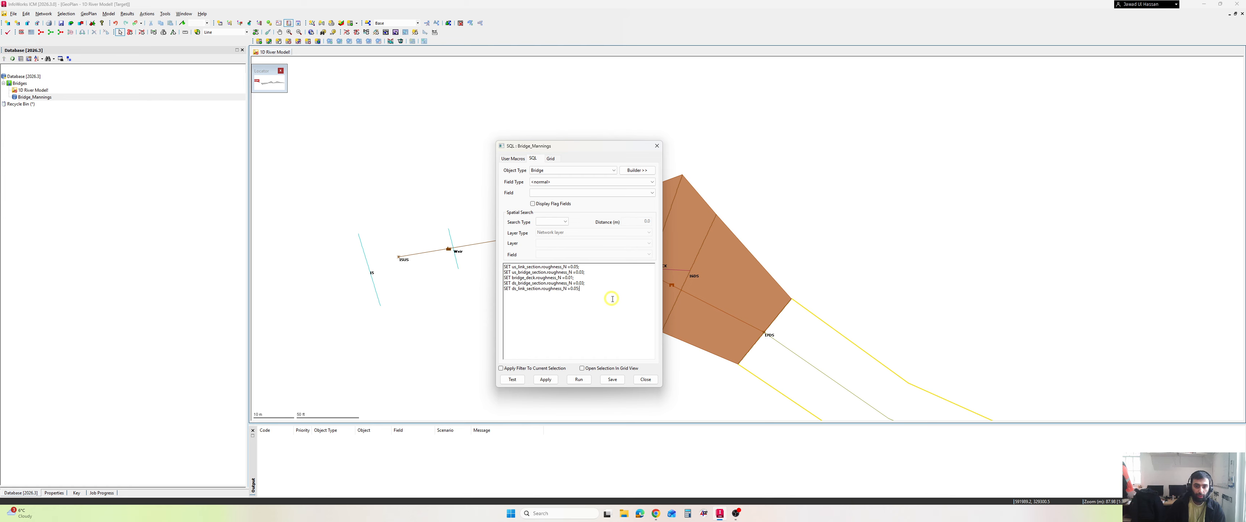
- Test the Bridge_Mannings query's syntax and run it on the network
{"action": "left_click", "coordinate": [518, 378]}
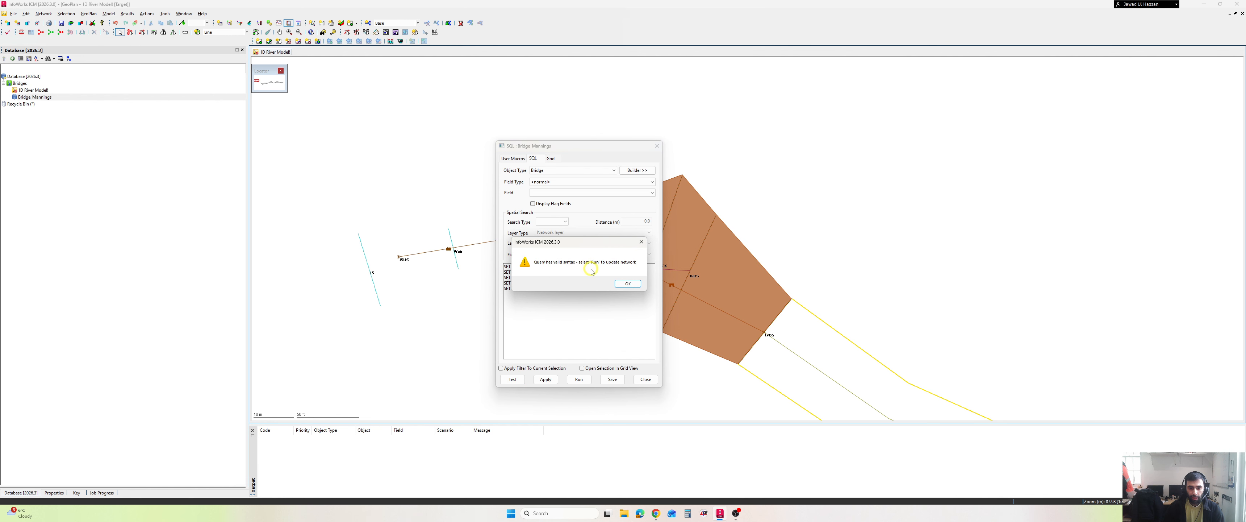
{"action": "left_click", "coordinate": [635, 284]}
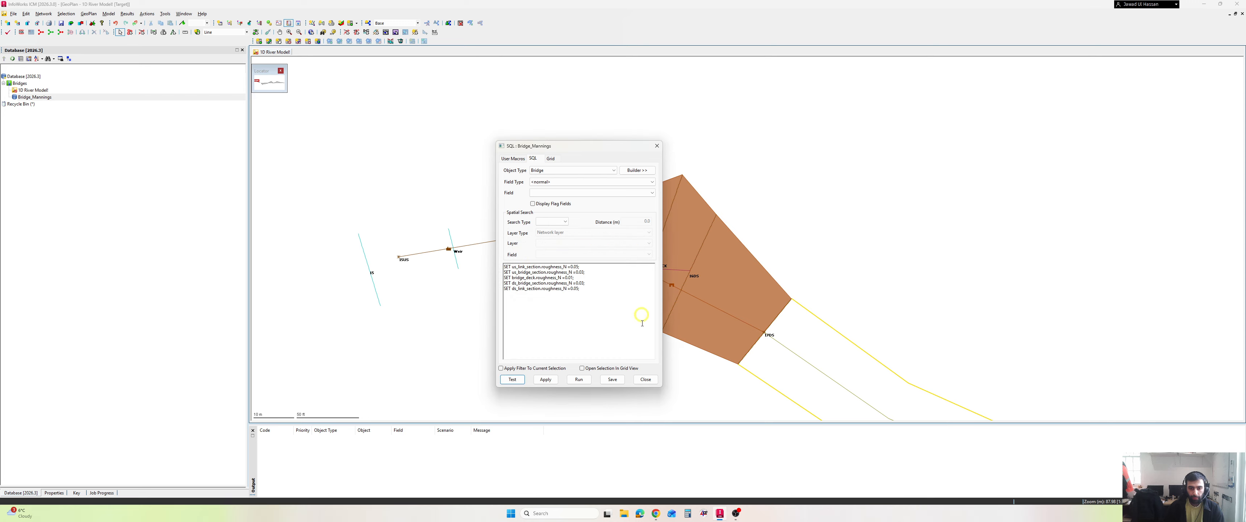
{"action": "left_click", "coordinate": [579, 380]}
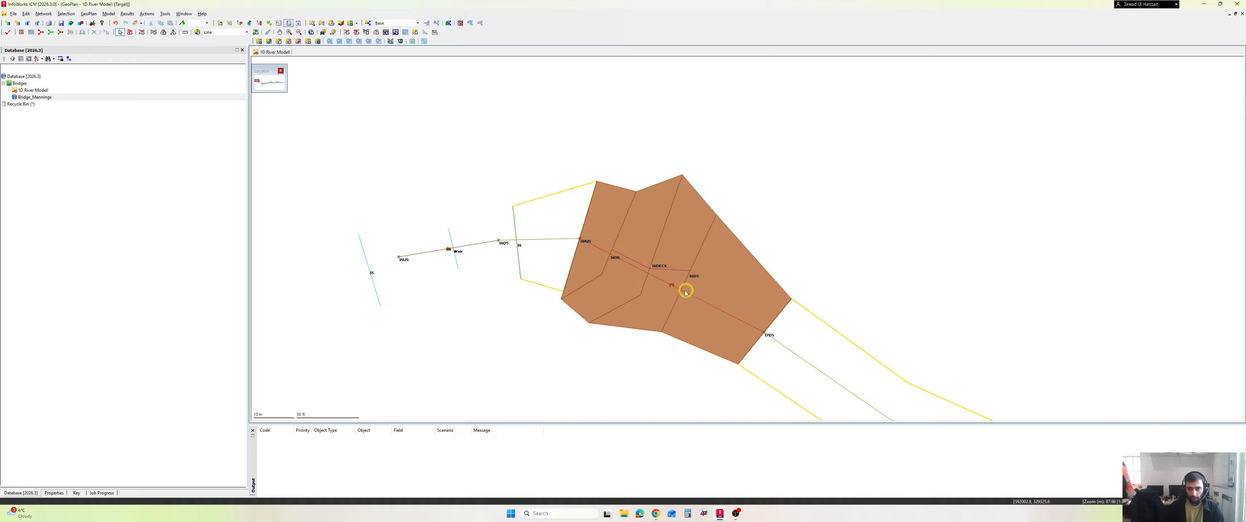
- Open the bridge's properties and review its contraction, bridge, deck and expansion section data
{"action": "left_click", "coordinate": [673, 286]}
{"action": "double_click", "coordinate": [672, 286]}
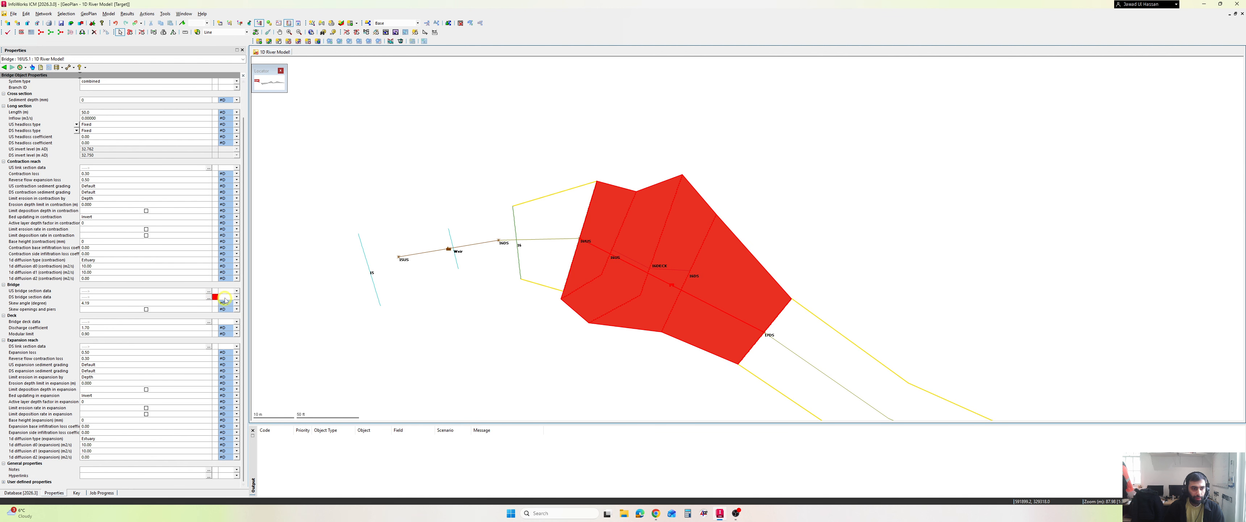
{"action": "mouse_move", "coordinate": [215, 300]}
{"action": "scroll", "coordinate": [178, 349], "scroll_direction": "up", "scroll_amount": 2}
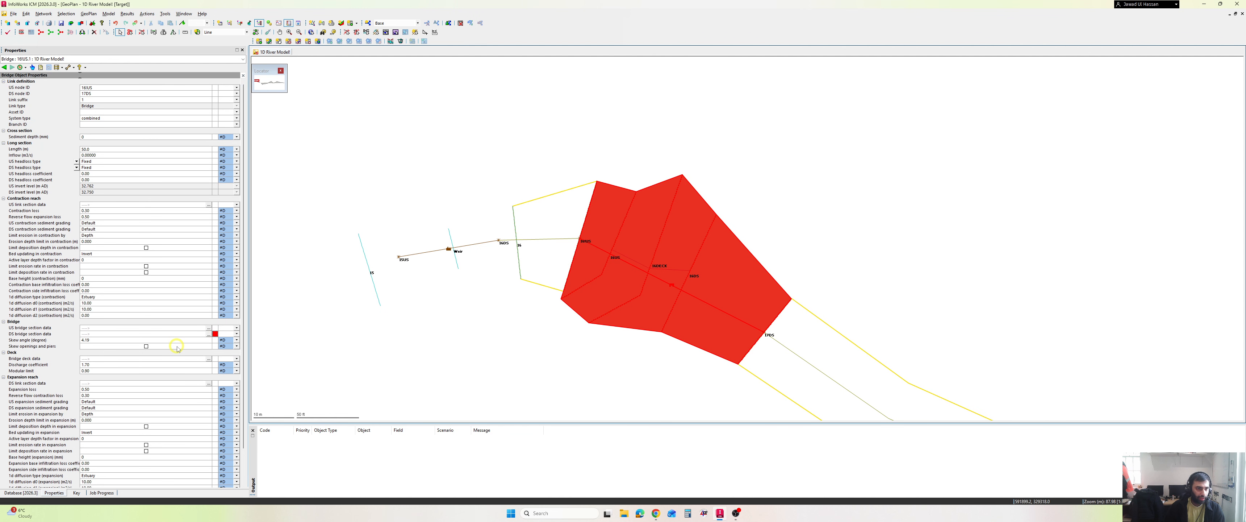
{"action": "scroll", "coordinate": [192, 357], "scroll_direction": "down", "scroll_amount": 2}
{"action": "scroll", "coordinate": [172, 354], "scroll_direction": "up", "scroll_amount": 2}
- Select the bridge together with its opening on the GeoPlan and open the selection in a 3D view
{"action": "left_click", "coordinate": [420, 331]}
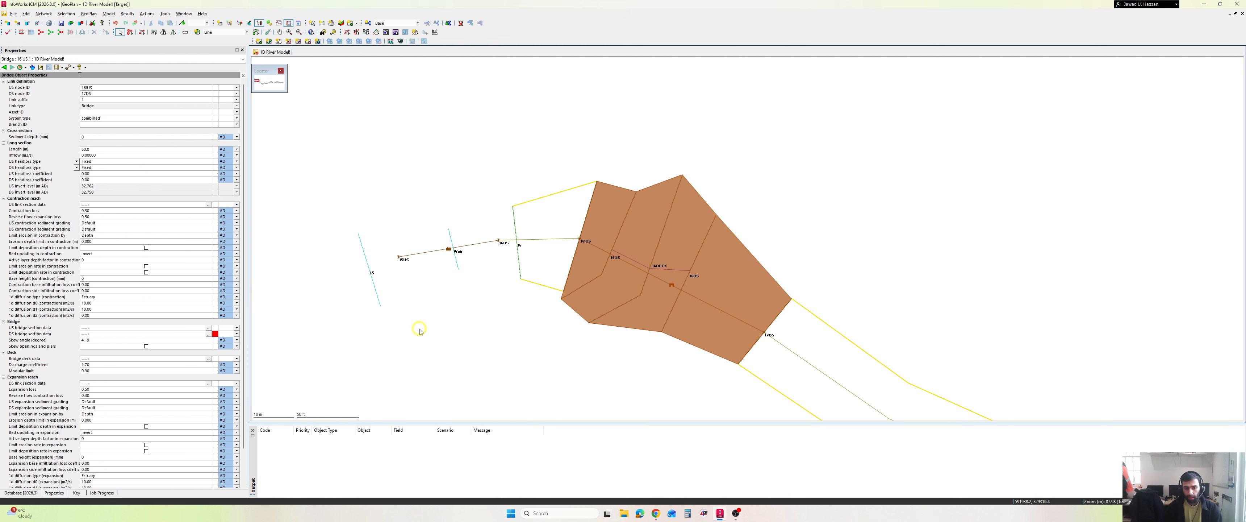
{"action": "scroll", "coordinate": [420, 329], "scroll_direction": "down", "scroll_amount": 3}
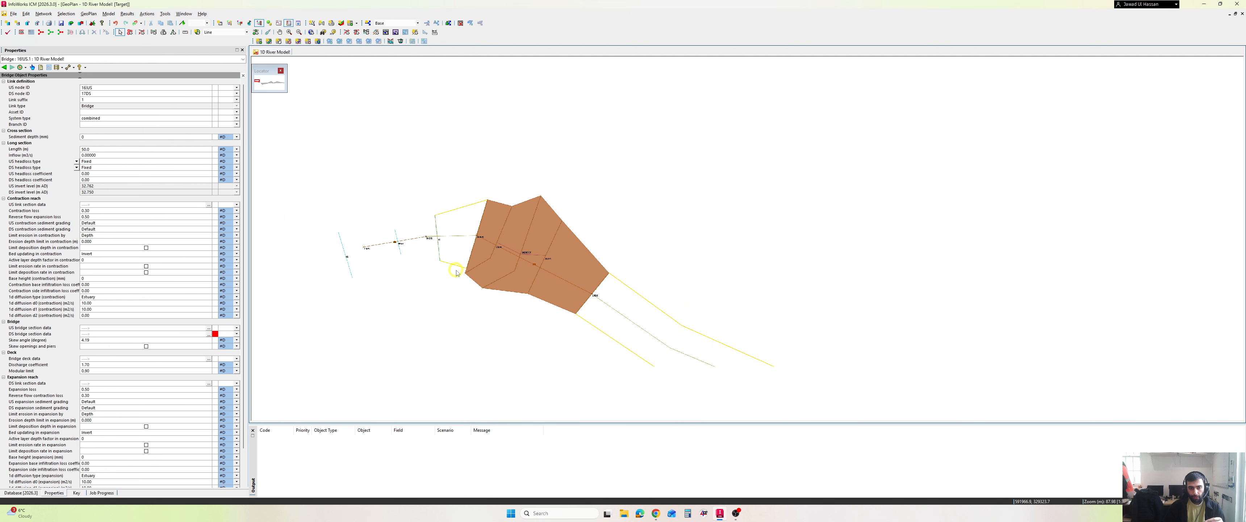
{"action": "scroll", "coordinate": [515, 292], "scroll_direction": "up", "scroll_amount": 3}
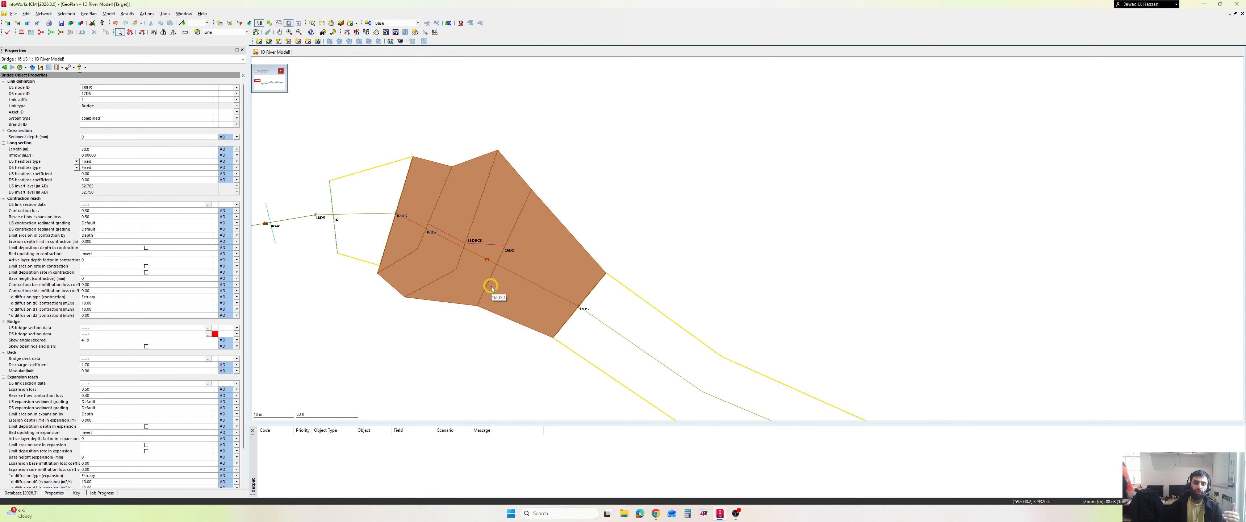
{"action": "left_click", "coordinate": [487, 260]}
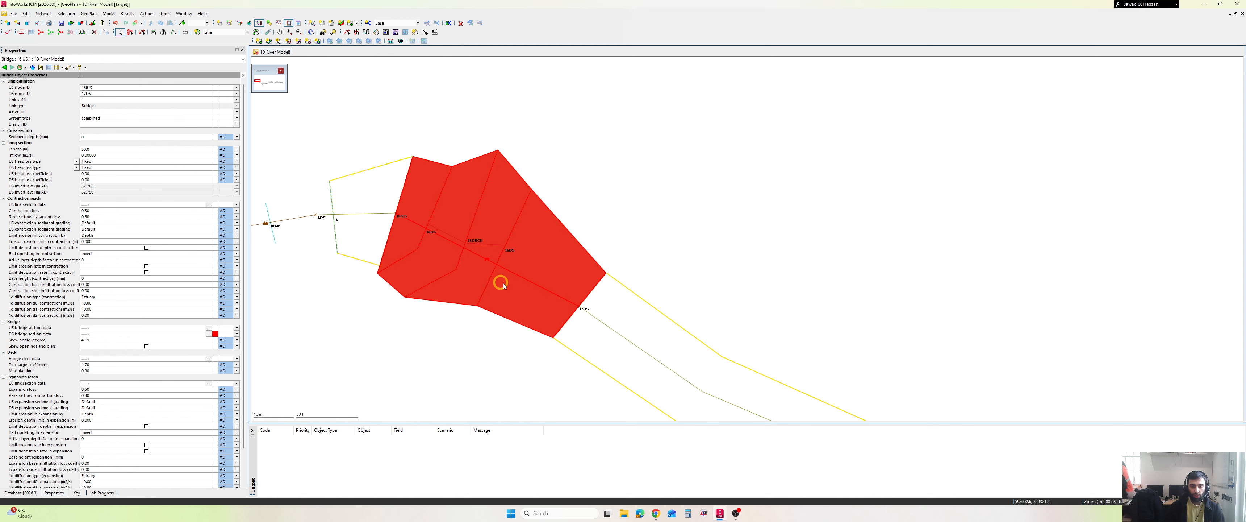
{"action": "left_click", "coordinate": [577, 186]}
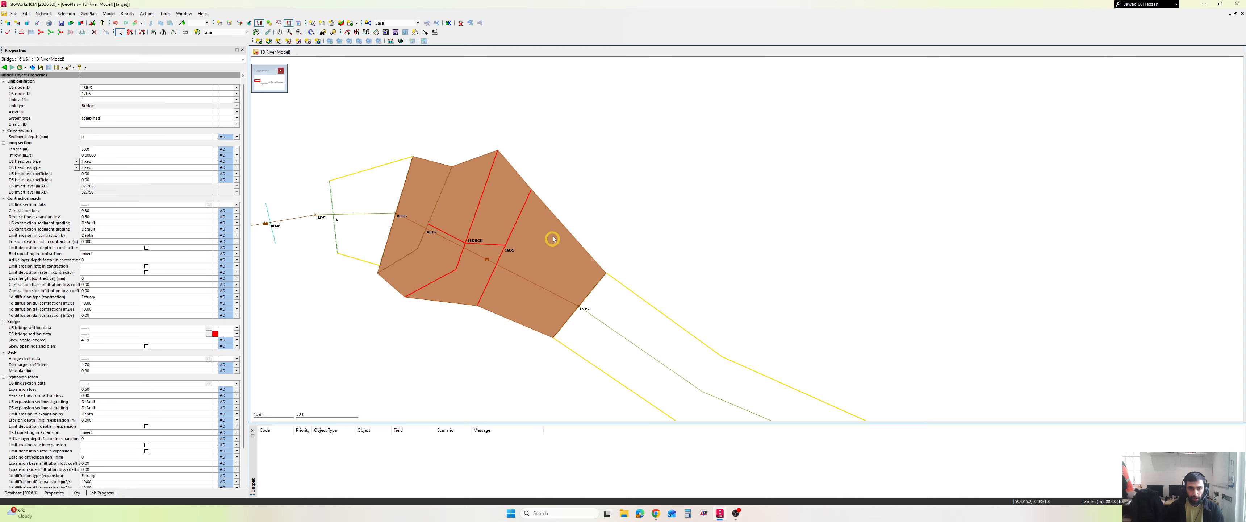
{"action": "left_click", "coordinate": [542, 225]}
{"action": "left_click_drag", "start_coordinate": [563, 171], "coordinate": [417, 287]}
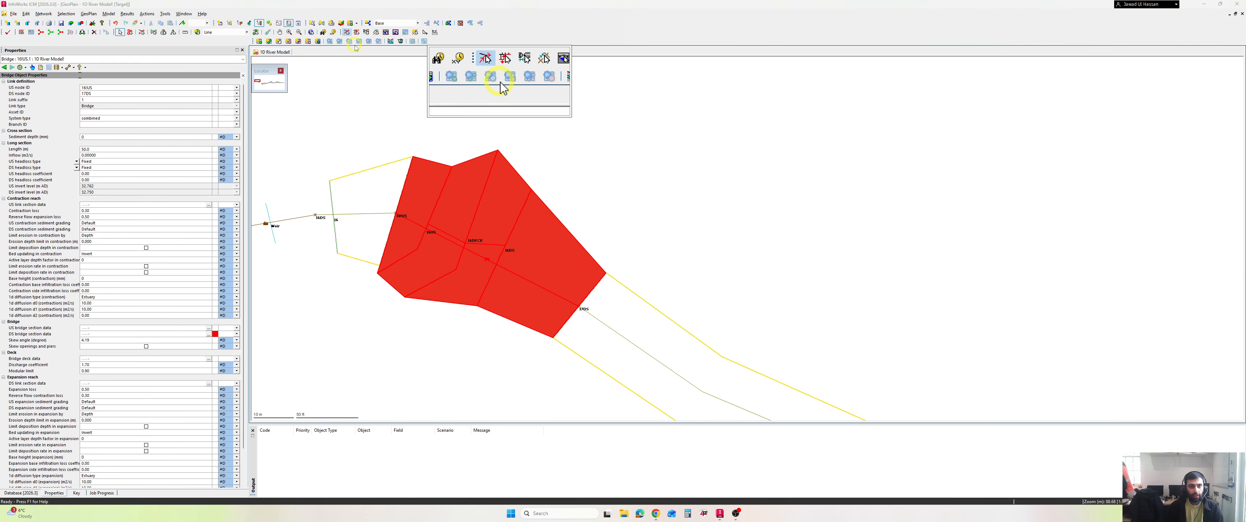
{"action": "left_click", "coordinate": [340, 24]}
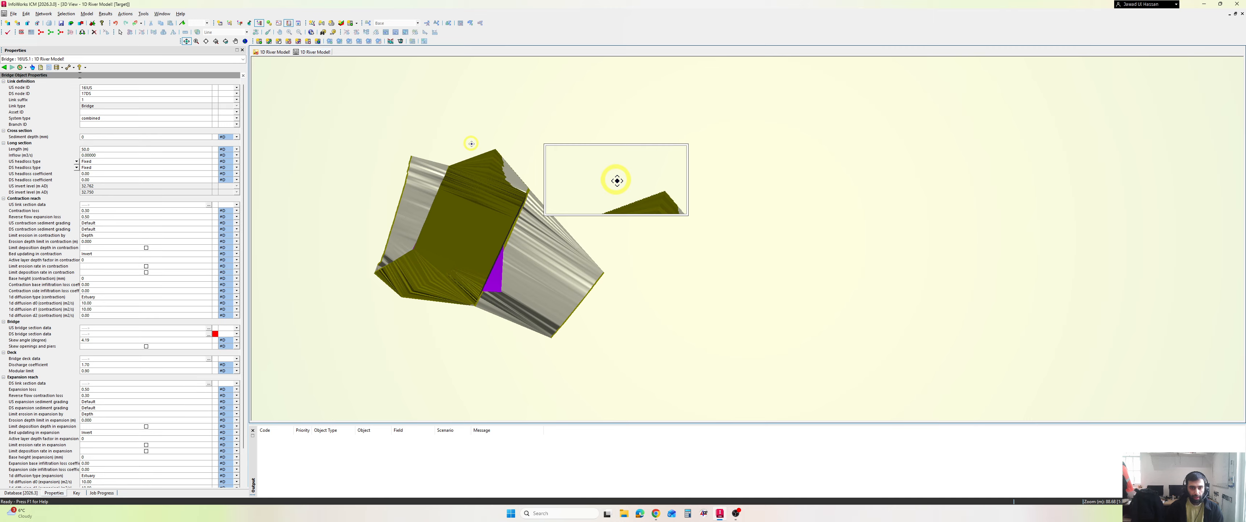
- Inspect the bridge model in 3D from above, from the downstream end and at deck level
{"action": "left_click_drag", "start_coordinate": [521, 292], "coordinate": [479, 211]}
{"action": "scroll", "coordinate": [482, 209], "scroll_direction": "up", "scroll_amount": 3}
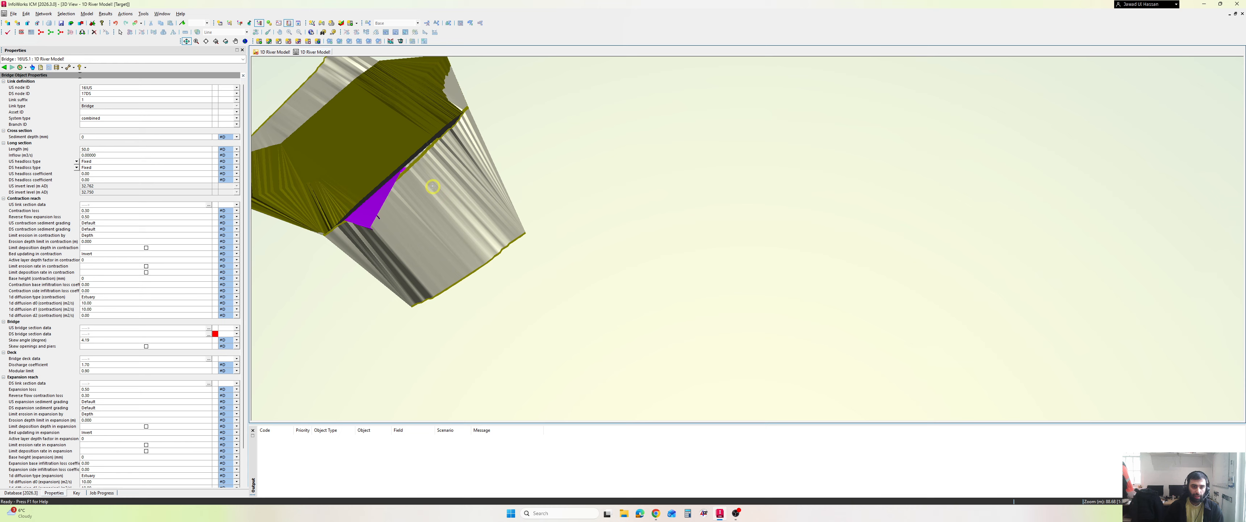
{"action": "left_click_drag", "start_coordinate": [433, 187], "coordinate": [639, 273]}
{"action": "left_click_drag", "start_coordinate": [508, 263], "coordinate": [536, 236]}
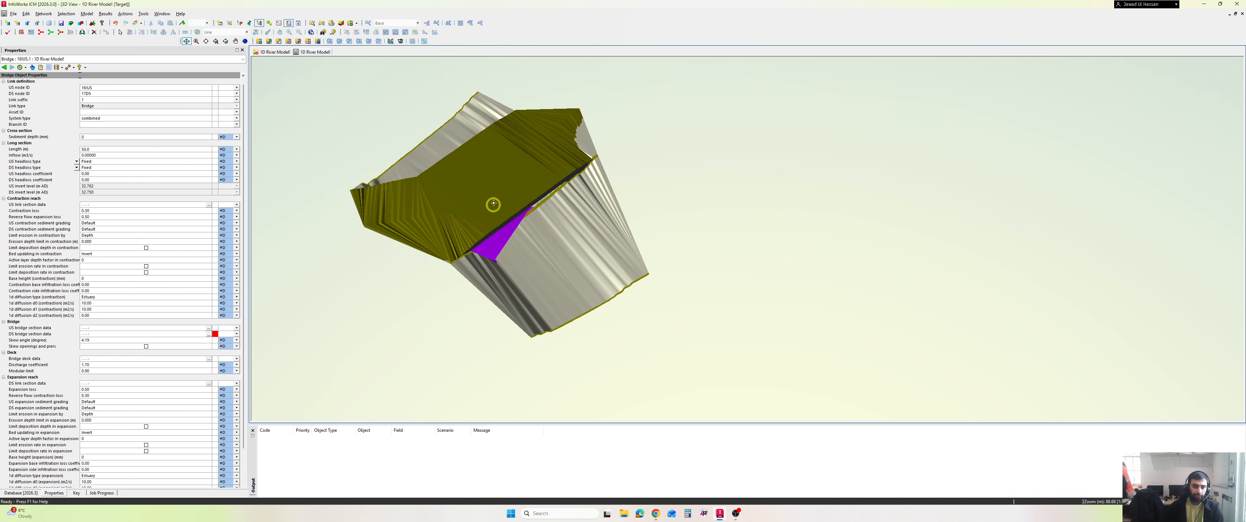
{"action": "left_click_drag", "start_coordinate": [494, 203], "coordinate": [545, 243]}
{"action": "scroll", "coordinate": [507, 213], "scroll_direction": "up", "scroll_amount": 3}
{"action": "left_click_drag", "start_coordinate": [339, 216], "coordinate": [532, 208]}
{"action": "left_click_drag", "start_coordinate": [358, 233], "coordinate": [353, 266]}
{"action": "left_click_drag", "start_coordinate": [428, 216], "coordinate": [533, 277]}
{"action": "left_click_drag", "start_coordinate": [476, 308], "coordinate": [687, 213]}
{"action": "mouse_move", "coordinate": [541, 295]}
{"action": "left_mouse_down"}
{"action": "mouse_move", "coordinate": [571, 293]}
{"action": "mouse_move", "coordinate": [533, 305]}
{"action": "left_mouse_up"}
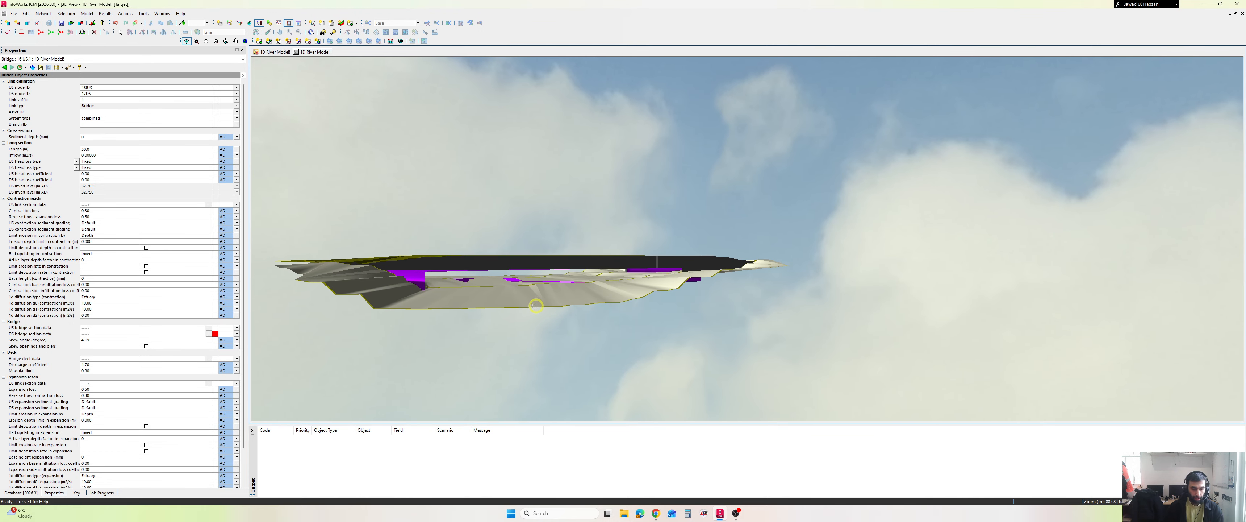
- Examine the opening, the deck's upper and lower edges and the channel bed in the side-on 3D view
{"action": "key", "text": "ctrl+2"}
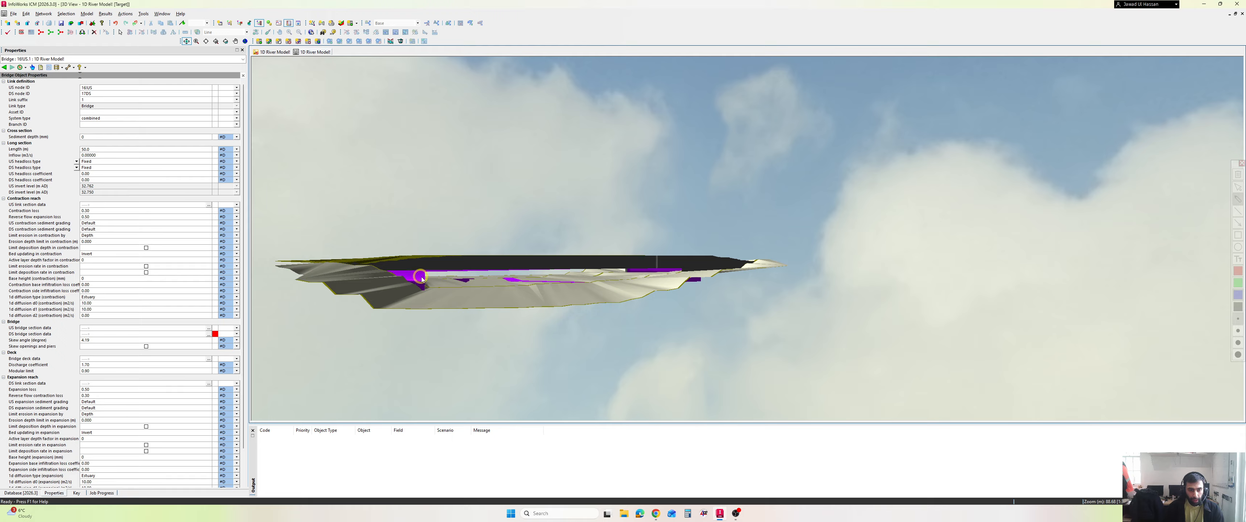
{"action": "mouse_move", "coordinate": [425, 285]}
{"action": "left_mouse_down"}
{"action": "mouse_move", "coordinate": [425, 269]}
{"action": "mouse_move", "coordinate": [666, 269]}
{"action": "mouse_move", "coordinate": [528, 291]}
{"action": "mouse_move", "coordinate": [432, 283]}
{"action": "left_mouse_up"}
{"action": "key", "text": "Escape"}
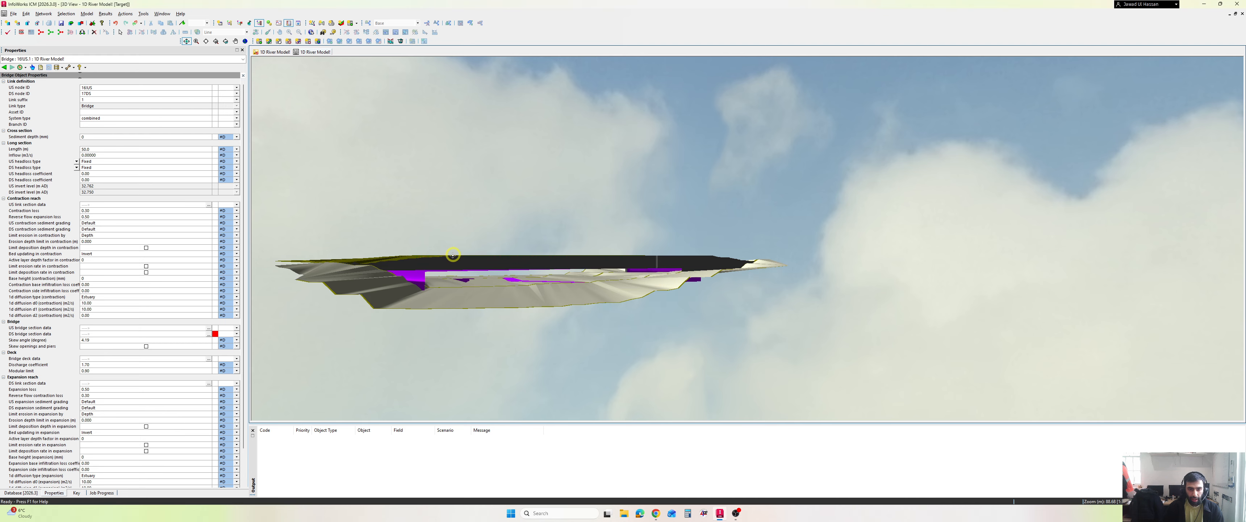
{"action": "key", "text": "ctrl+2"}
{"action": "left_click_drag", "start_coordinate": [380, 264], "coordinate": [726, 258]}
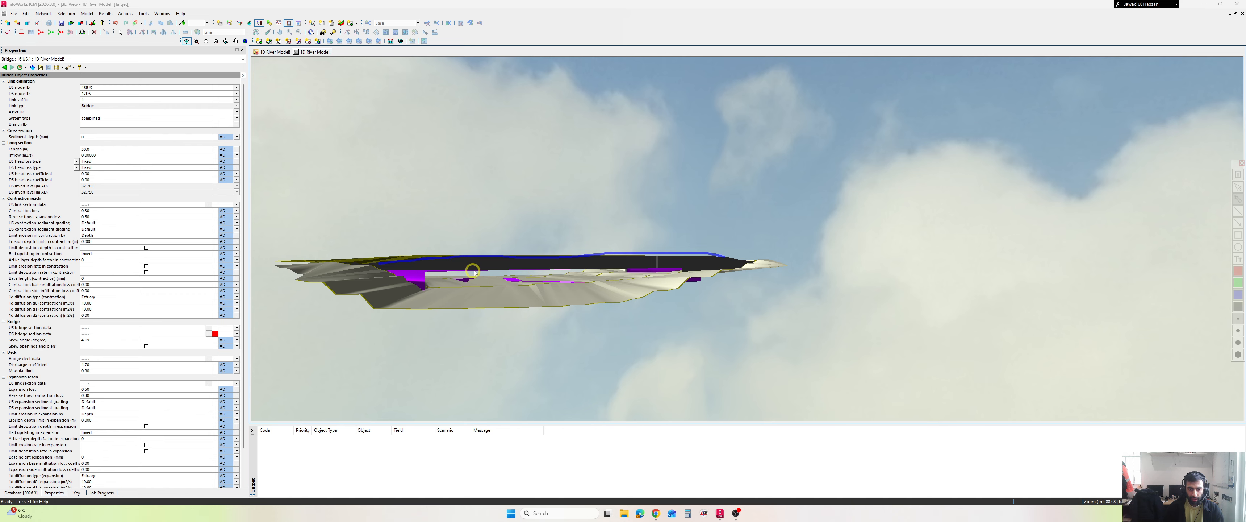
{"action": "left_click_drag", "start_coordinate": [450, 266], "coordinate": [591, 264]}
{"action": "left_click_drag", "start_coordinate": [470, 300], "coordinate": [617, 295]}
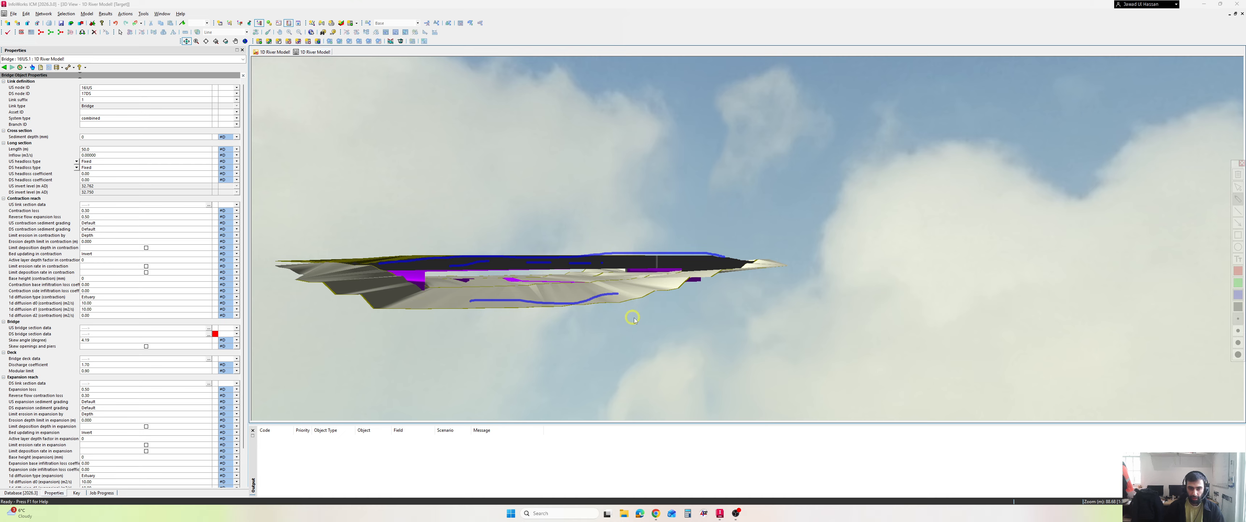
- Examine the contraction reach, expansion reach, US and DS bridge sections and deck from above in the 3D view
{"action": "left_click_drag", "start_coordinate": [541, 299], "coordinate": [590, 345]}
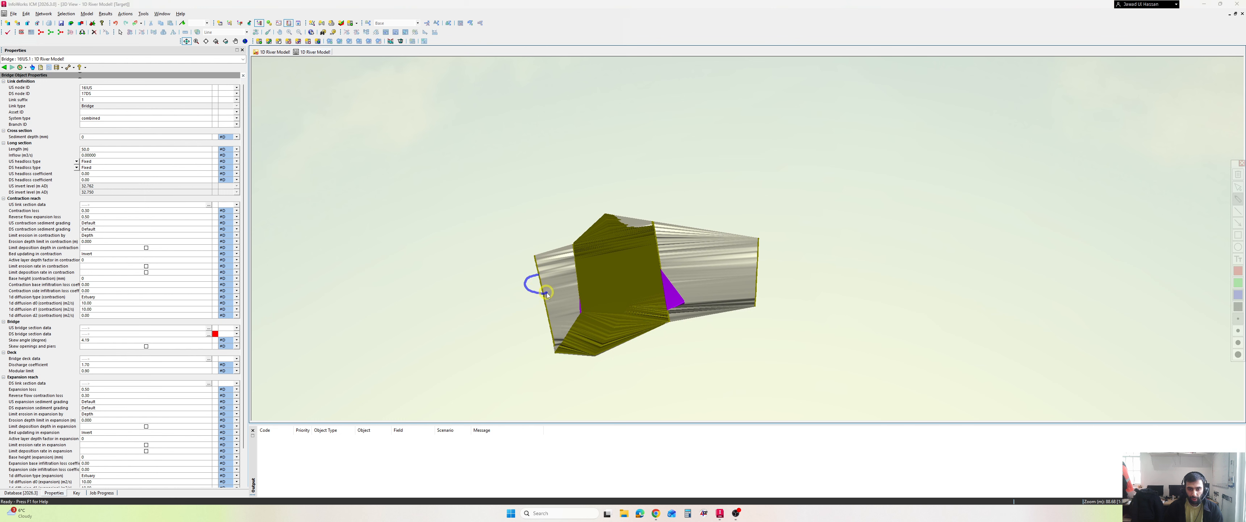
{"action": "mouse_move", "coordinate": [708, 258]}
{"action": "left_mouse_down"}
{"action": "mouse_move", "coordinate": [725, 276]}
{"action": "mouse_move", "coordinate": [715, 258]}
{"action": "left_mouse_up"}
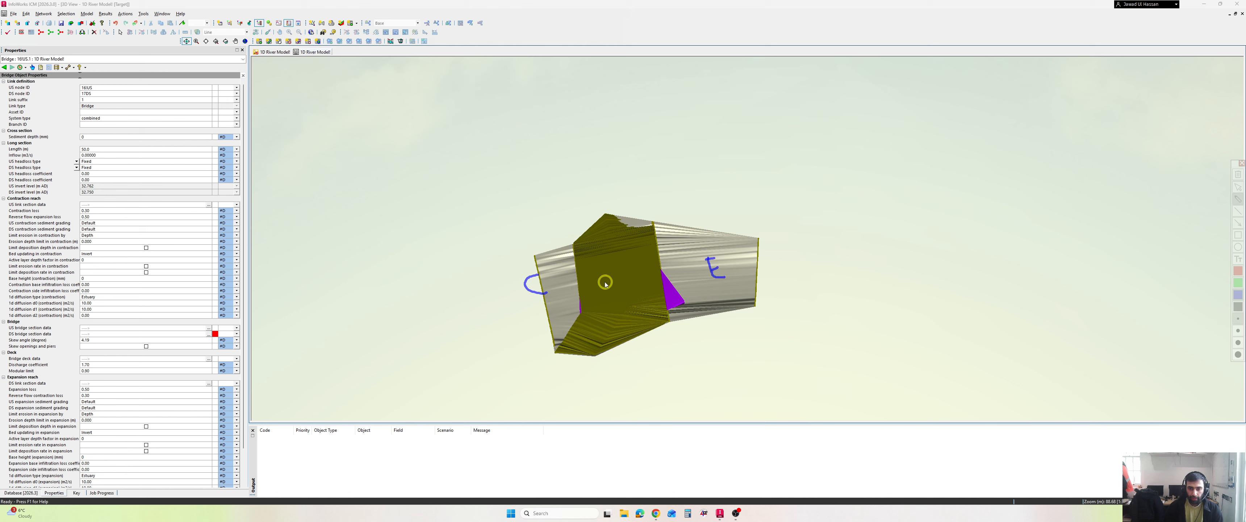
{"action": "left_click_drag", "start_coordinate": [577, 260], "coordinate": [585, 301]}
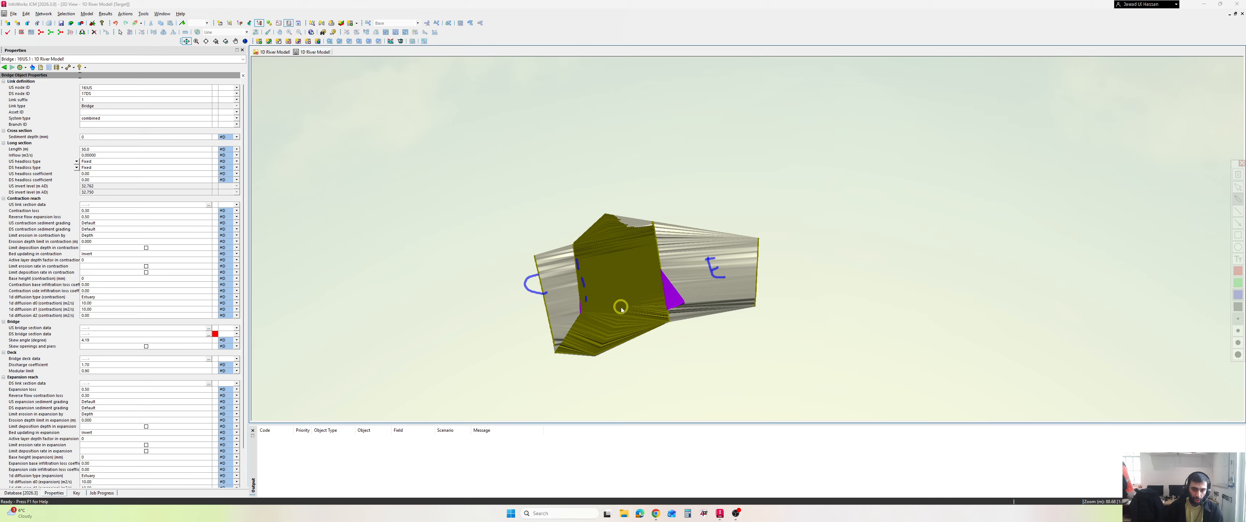
{"action": "left_click_drag", "start_coordinate": [654, 250], "coordinate": [661, 289]}
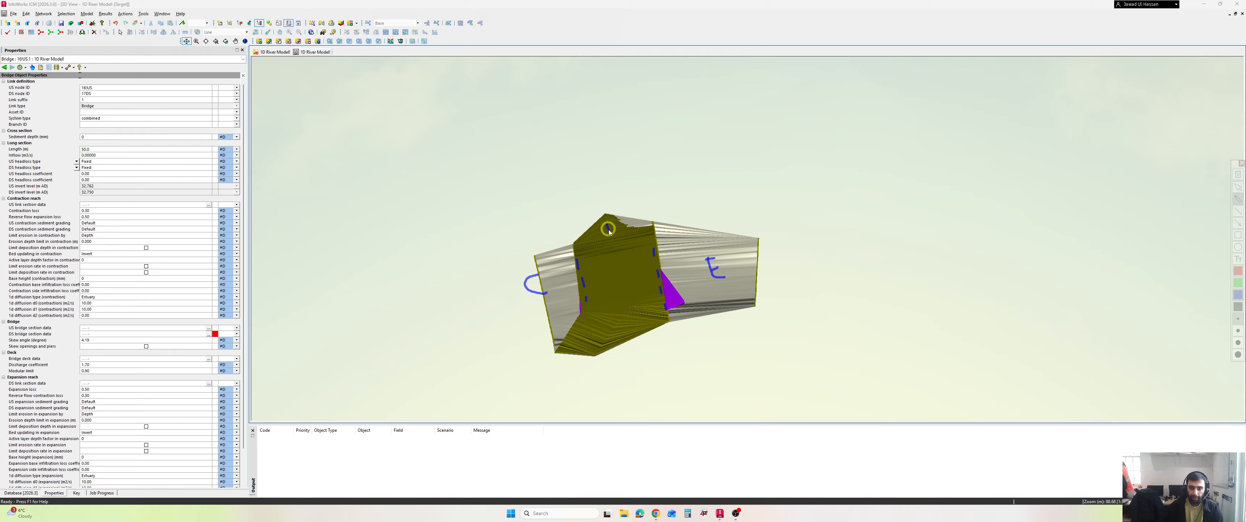
{"action": "mouse_move", "coordinate": [607, 224]}
{"action": "left_mouse_down"}
{"action": "mouse_move", "coordinate": [624, 284]}
{"action": "mouse_move", "coordinate": [607, 325]}
{"action": "left_mouse_up"}
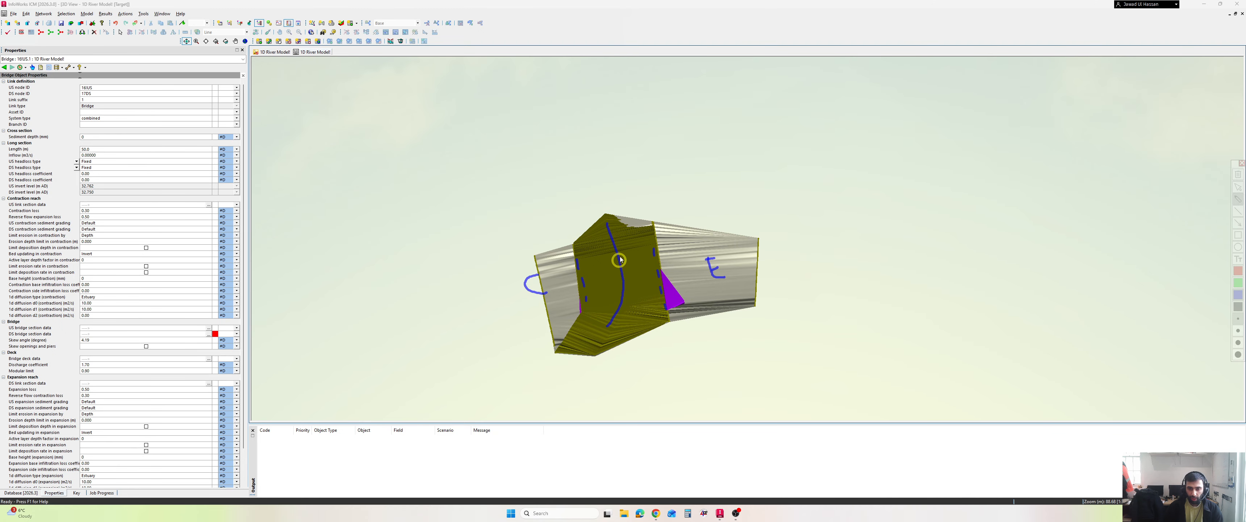
{"action": "key", "text": "Escape"}
- Examine the opening beneath the deck from the downstream side, then view the whole bridge in 3D again
{"action": "mouse_move", "coordinate": [702, 305]}
{"action": "left_mouse_down"}
{"action": "mouse_move", "coordinate": [631, 278]}
{"action": "mouse_move", "coordinate": [642, 258]}
{"action": "mouse_move", "coordinate": [569, 265]}
{"action": "mouse_move", "coordinate": [391, 201]}
{"action": "left_mouse_up"}
{"action": "scroll", "coordinate": [642, 256], "scroll_direction": "up", "scroll_amount": 5}
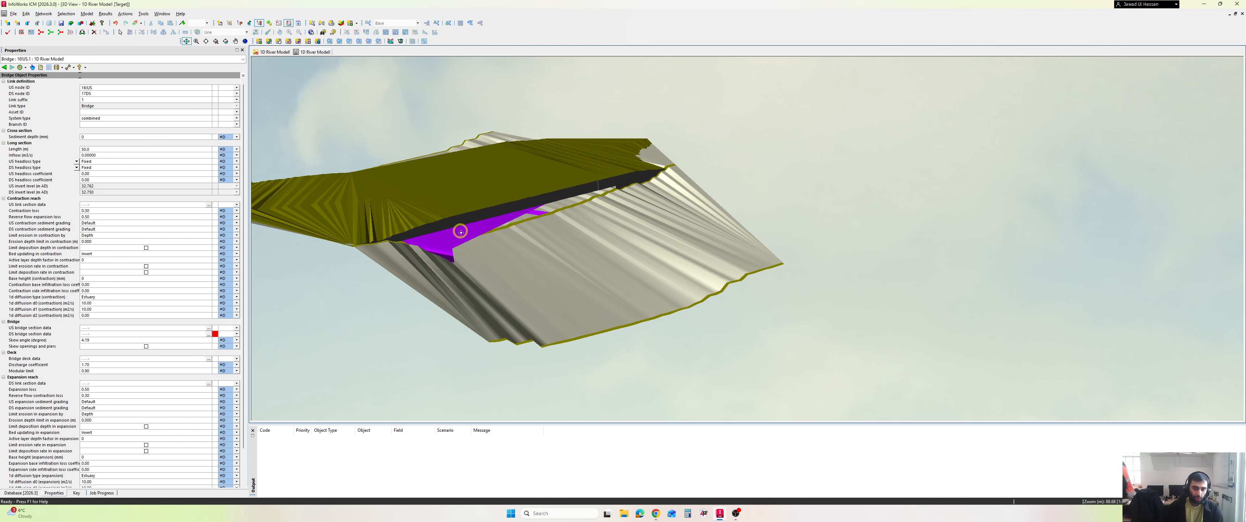
{"action": "key", "text": "ctrl+2"}
{"action": "mouse_move", "coordinate": [444, 245]}
{"action": "left_mouse_down"}
{"action": "mouse_move", "coordinate": [501, 218]}
{"action": "mouse_move", "coordinate": [518, 224]}
{"action": "mouse_move", "coordinate": [445, 255]}
{"action": "left_mouse_up"}
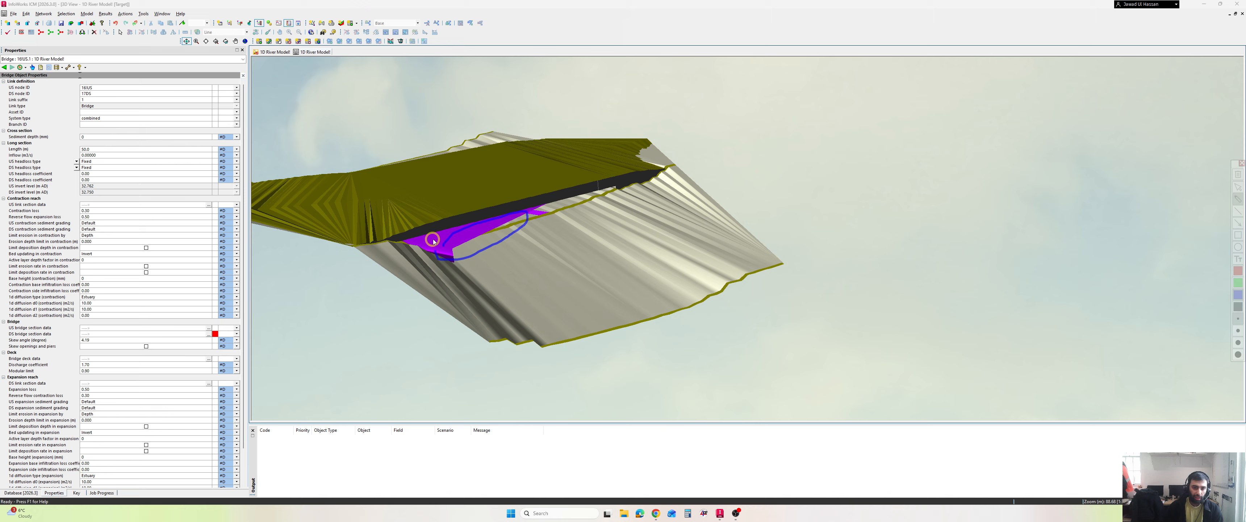
{"action": "key", "text": "Escape"}
{"action": "left_click_drag", "start_coordinate": [523, 265], "coordinate": [447, 221]}
{"action": "scroll", "coordinate": [473, 232], "scroll_direction": "up", "scroll_amount": 4}
{"action": "scroll", "coordinate": [472, 244], "scroll_direction": "down", "scroll_amount": 4}
{"action": "left_click_drag", "start_coordinate": [477, 251], "coordinate": [611, 290]}
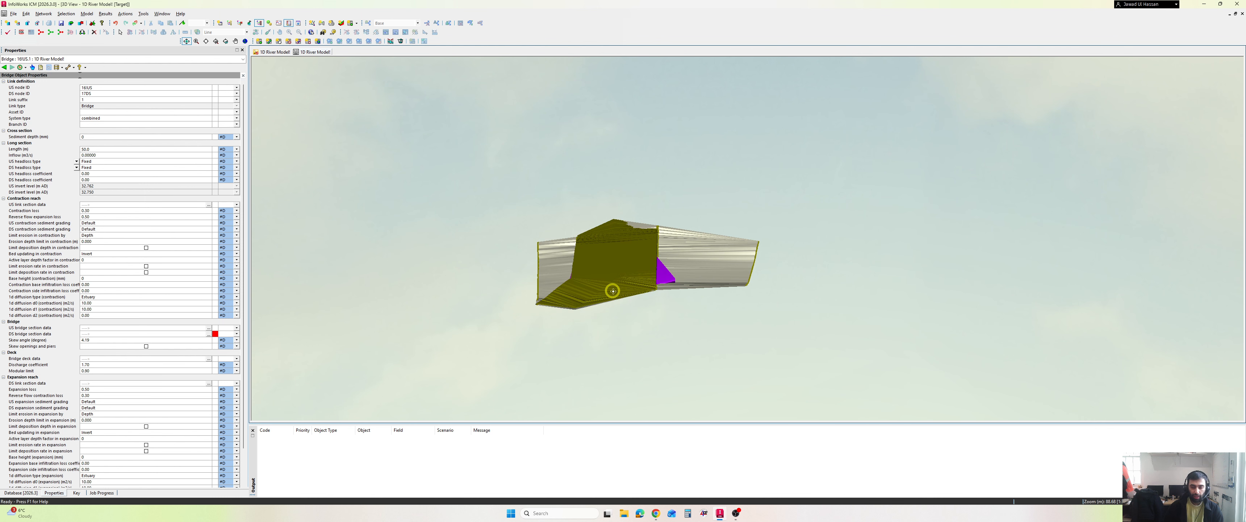